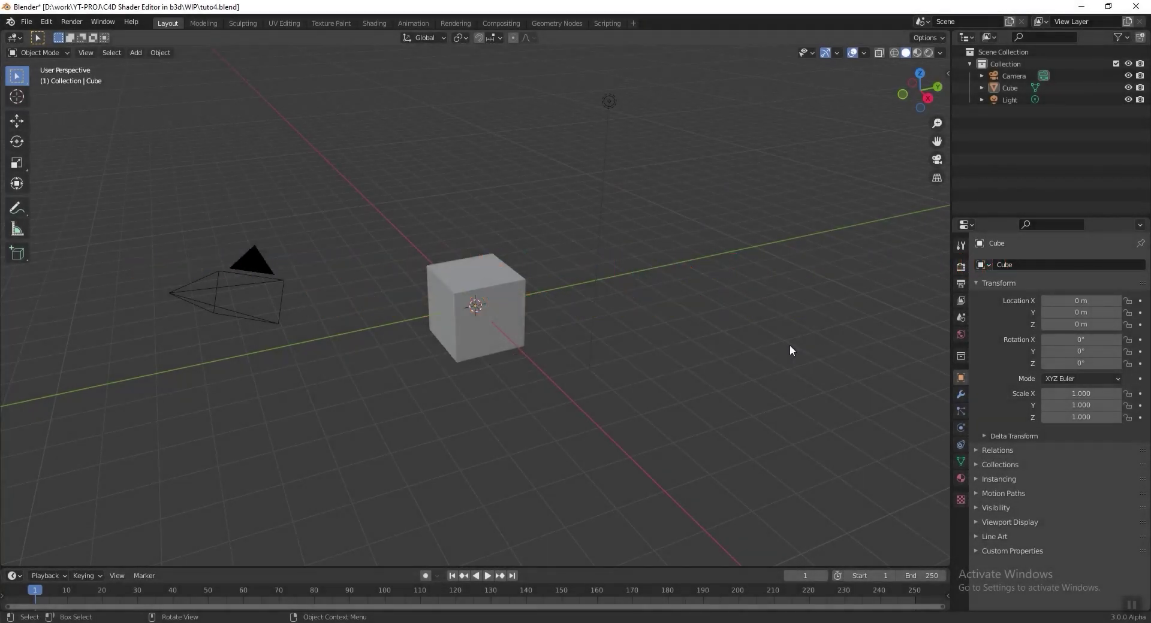
Delete all the default objects from the scene
key("a")
key("x")
left_click(790, 344)
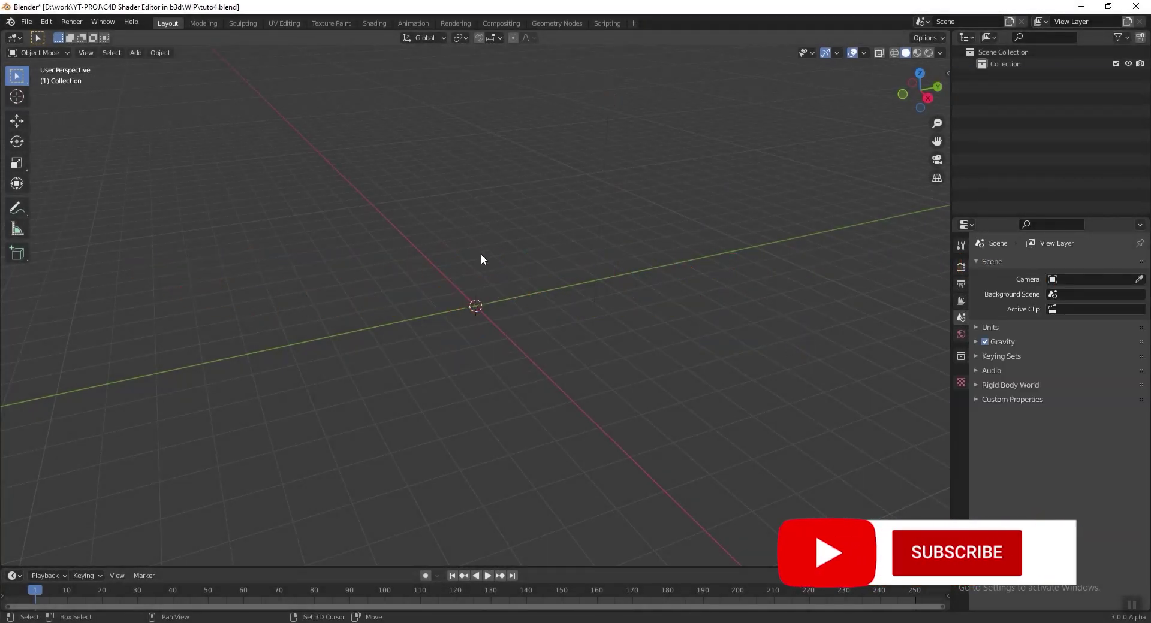
Add an ico sphere with 2 subdivisions and a 1 m radius at the world origin
key("shift+a")
mouse_move(481, 255)
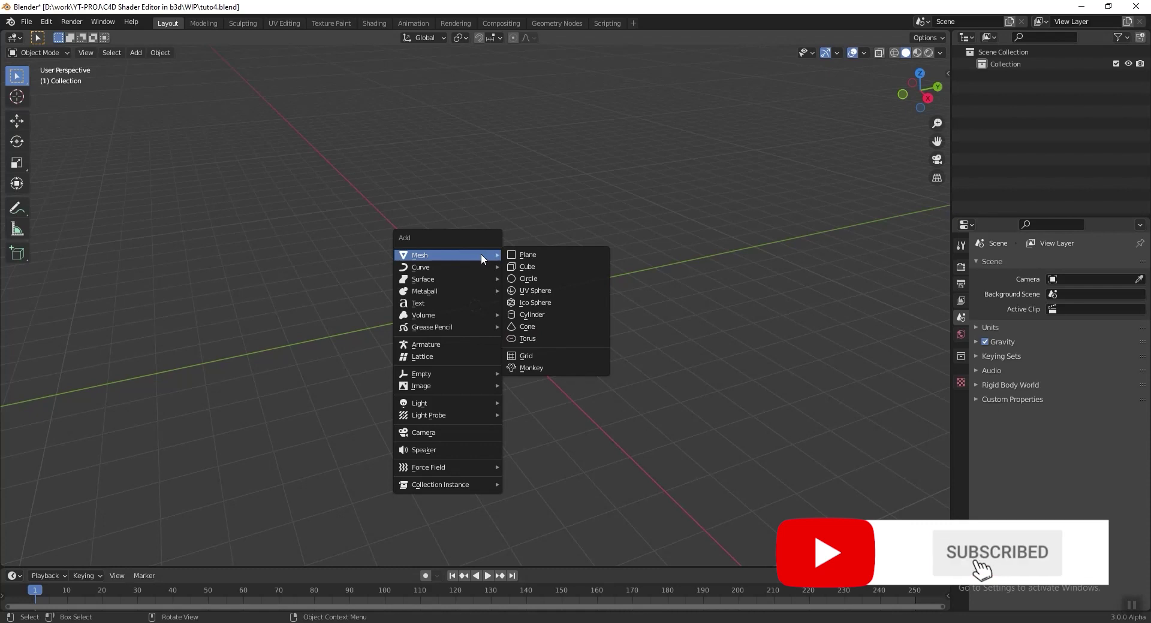
left_click(545, 304)
left_click(55, 560)
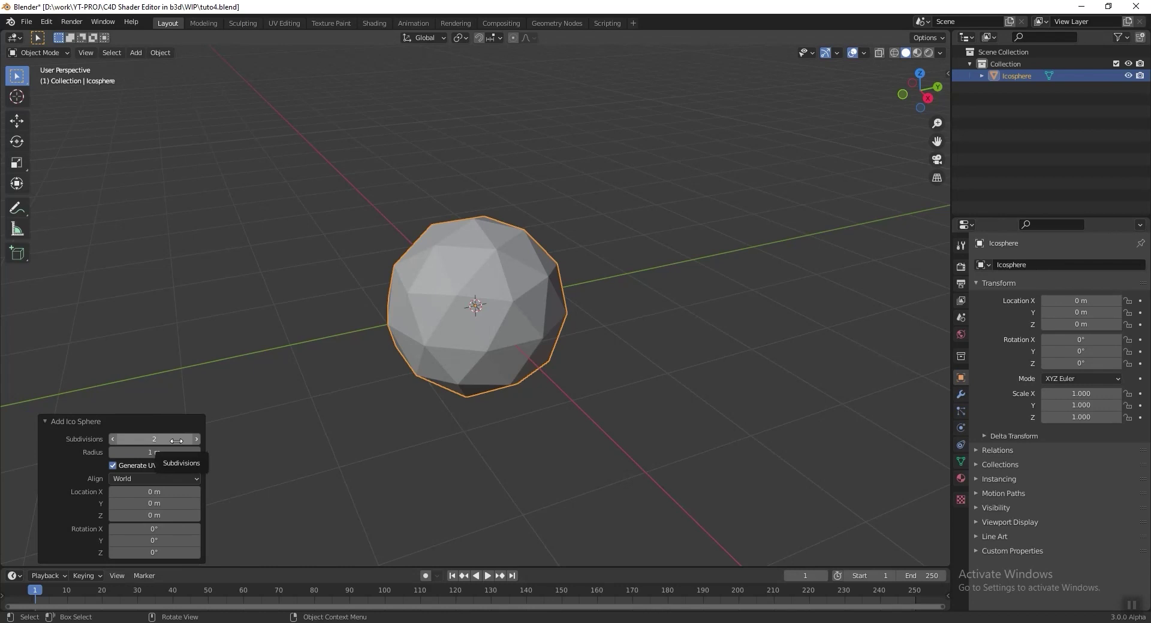
middle_click_drag(336, 354, 374, 326)
Add a UV sphere with a radius of 0.03 m at the origin
key("shift+a")
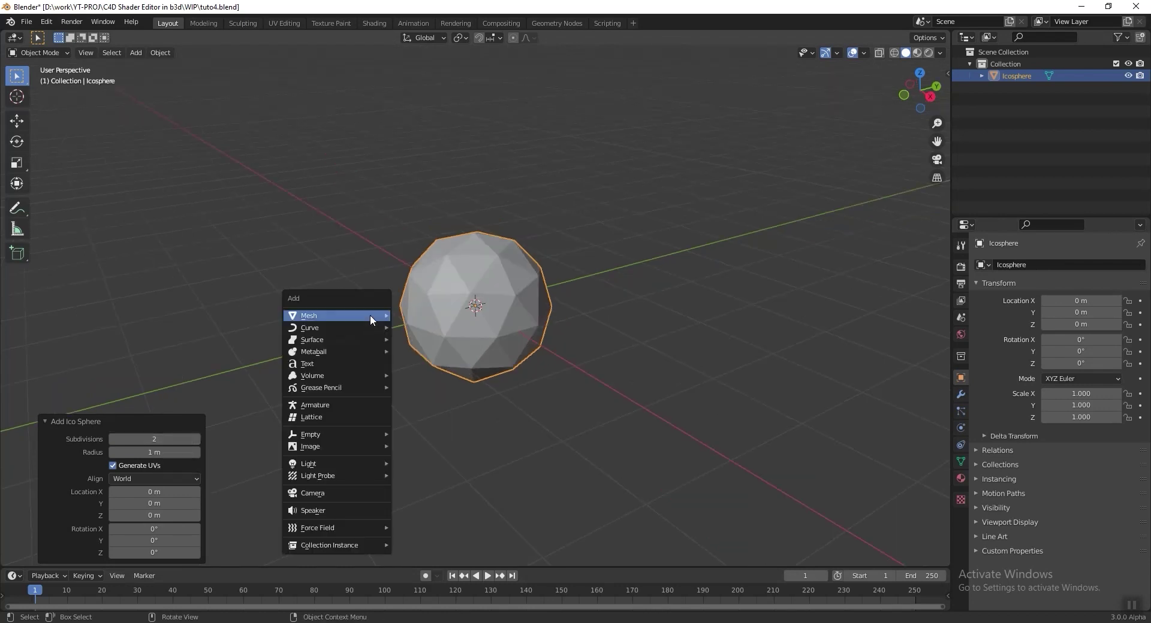
mouse_move(371, 315)
left_click(465, 350)
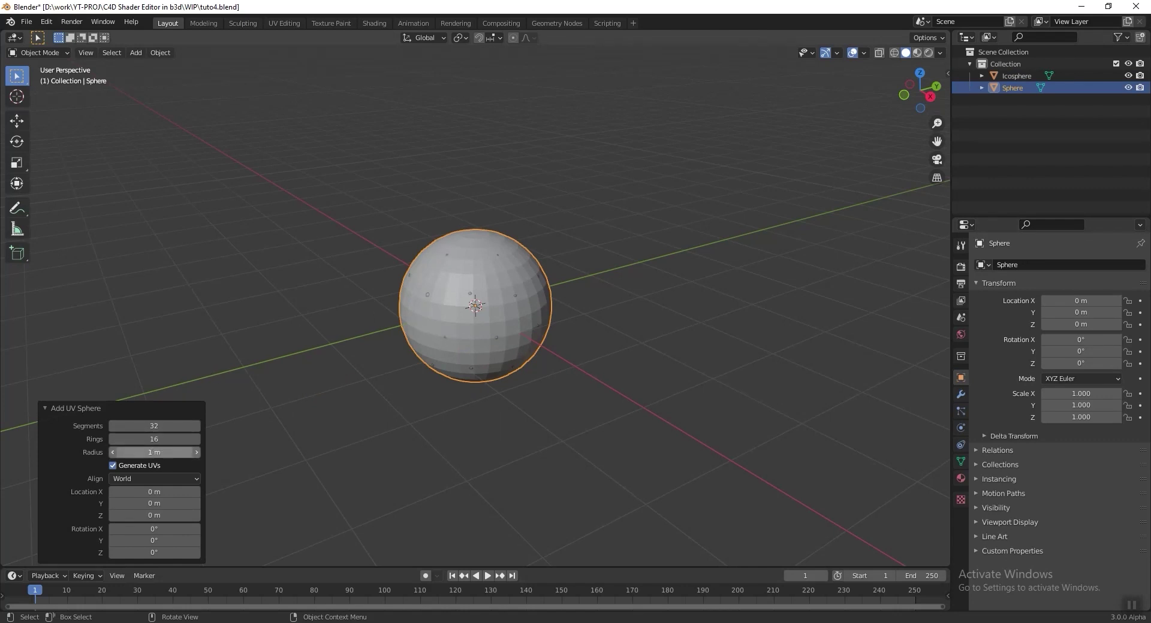
left_click(160, 452)
type("0.03")
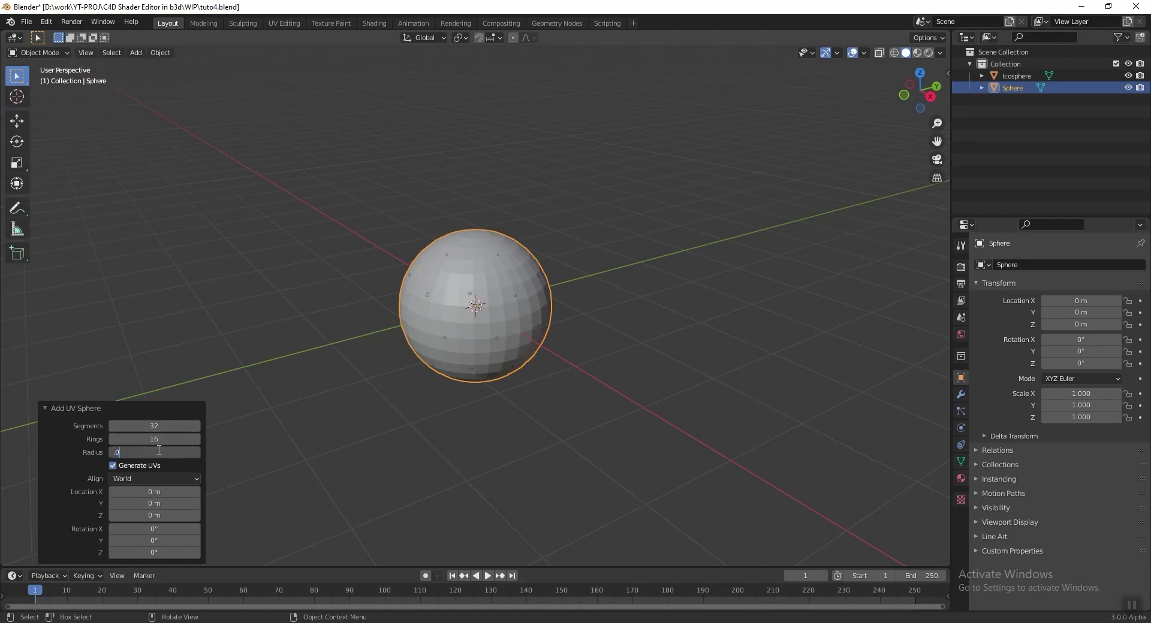
key("Return")
Move the small UV sphere about -3.54 m along the Y axis, away from the ico sphere, and save the file
scroll(519, 261, "up", 1)
middle_click_drag(519, 261, 620, 245, "shift")
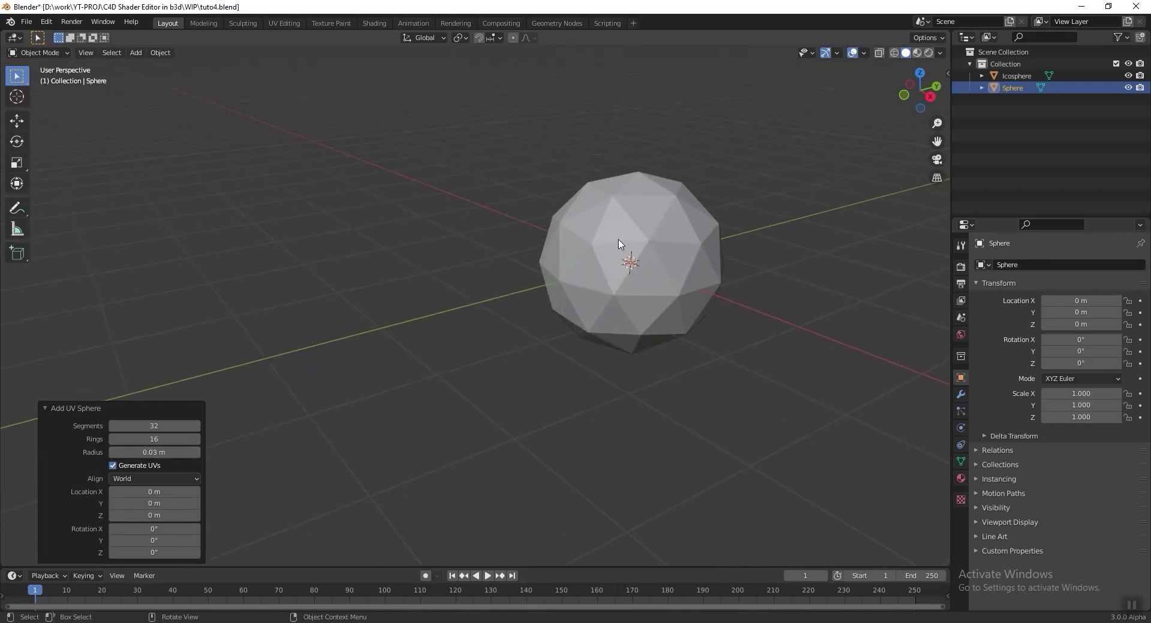
key("g")
key("y")
left_click(372, 377)
left_click(372, 373)
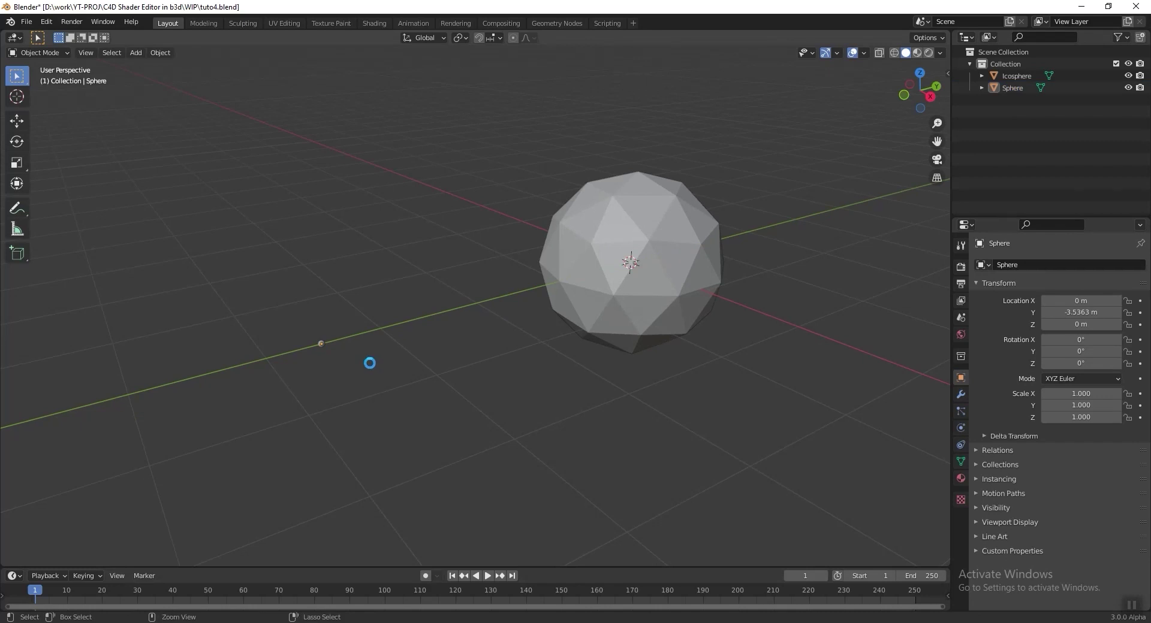
key("ctrl+s")
Switch to the Geometry Nodes workspace and create a new geometry node tree on the ico sphere
middle_click_drag(371, 372, 481, 365)
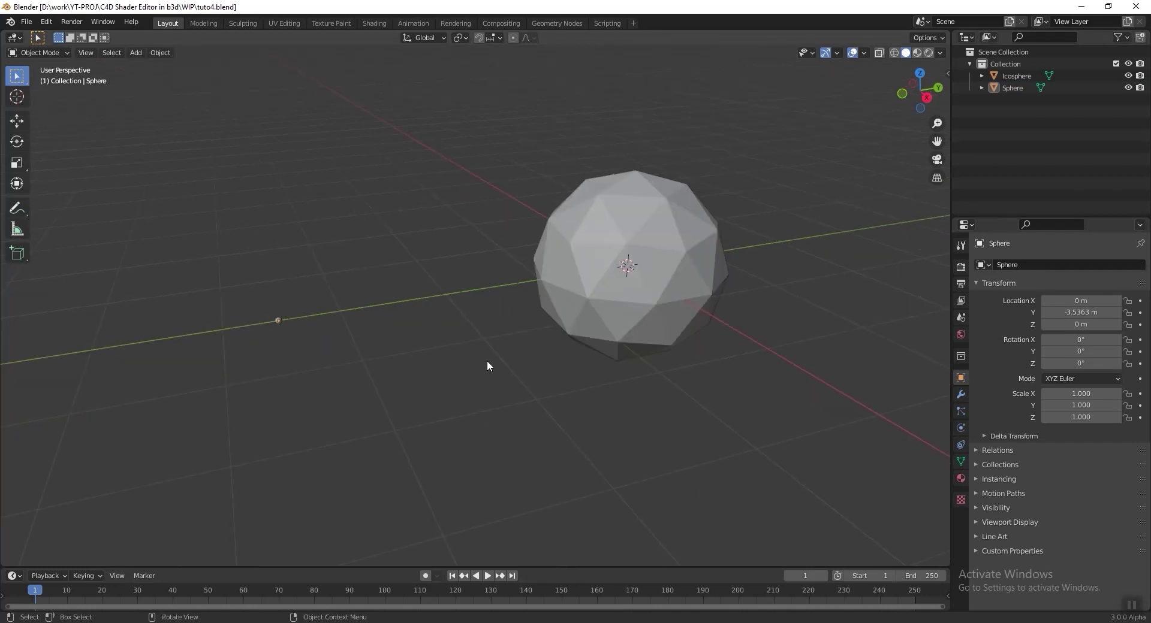
left_click(560, 23)
middle_click_drag(662, 223, 579, 232)
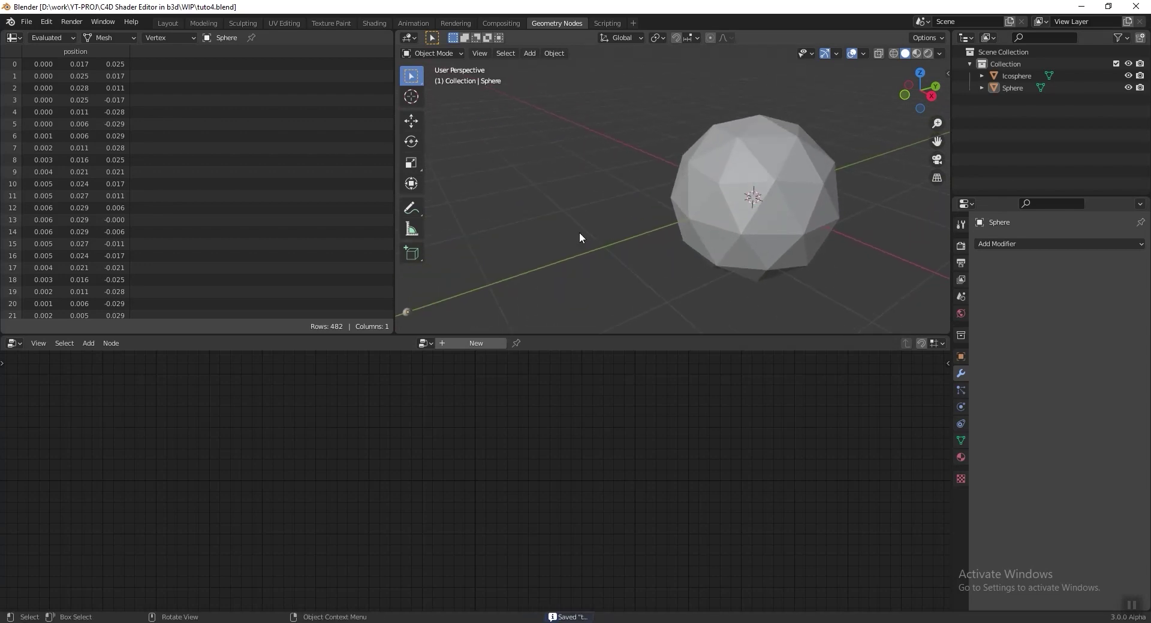
left_click(731, 175)
left_click(485, 345)
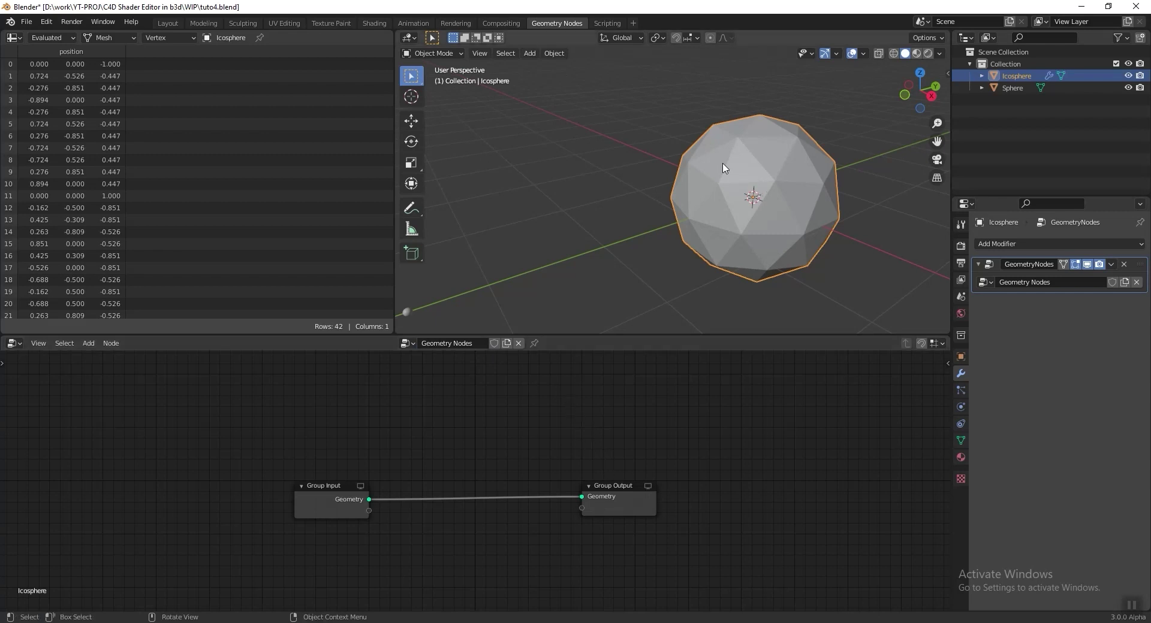
middle_click_drag(750, 235, 683, 238, "shift")
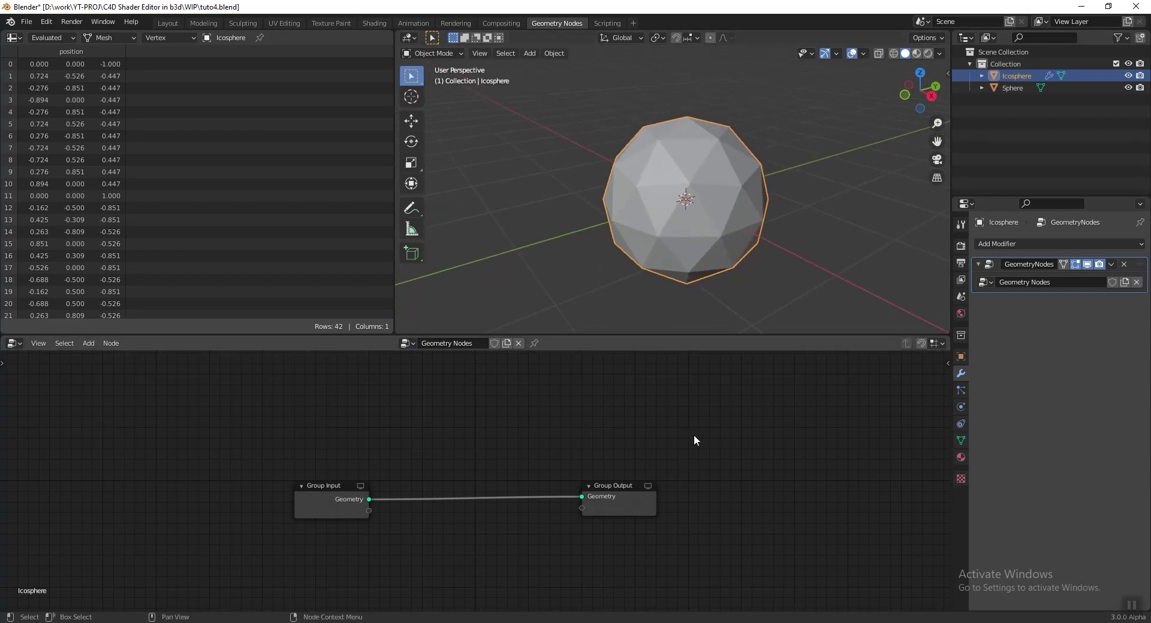
Add a Point Instance node below the link between Group Input and Group Output
middle_click_drag(693, 434, 696, 406)
scroll(503, 492, "down", 1, "shift")
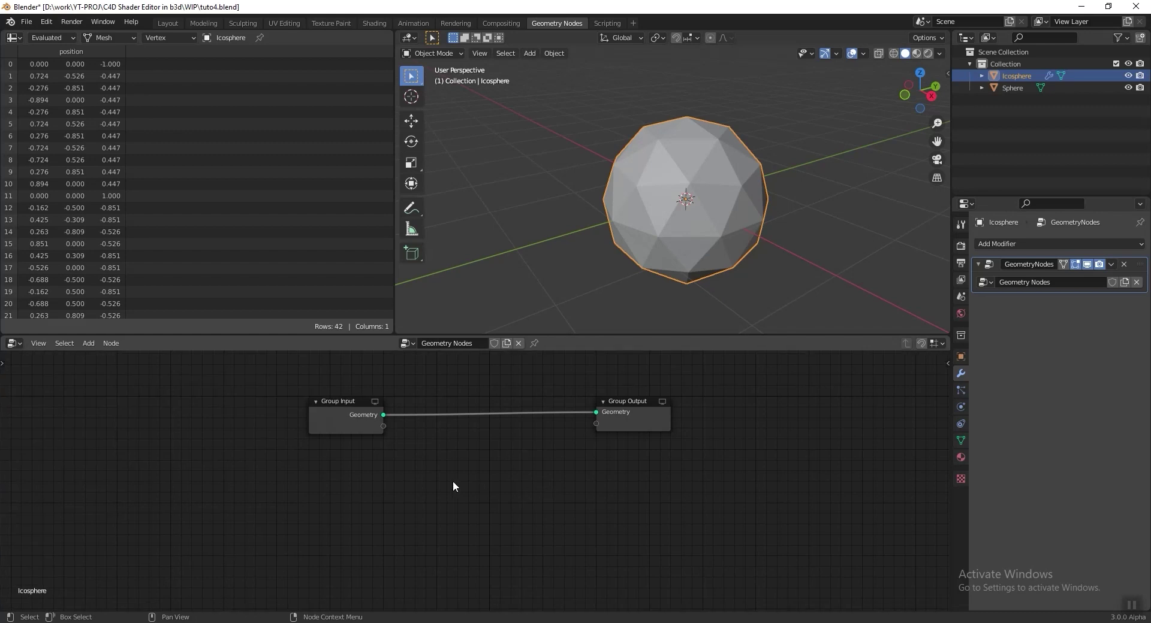
key("shift+a")
mouse_move(438, 509)
left_click(550, 535)
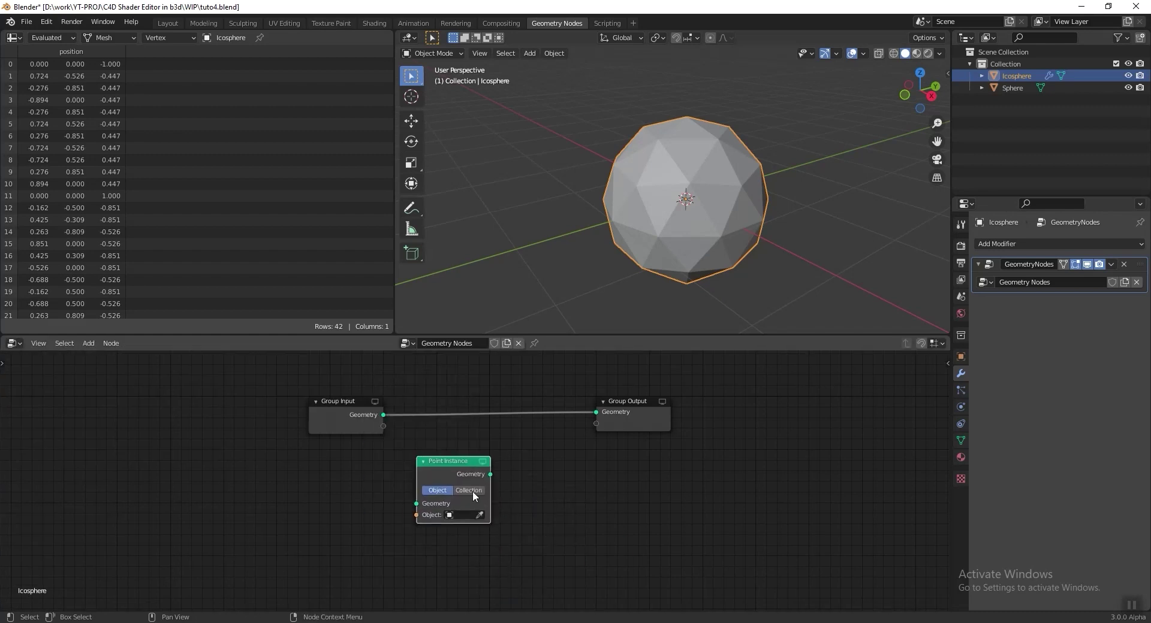
left_click(473, 491)
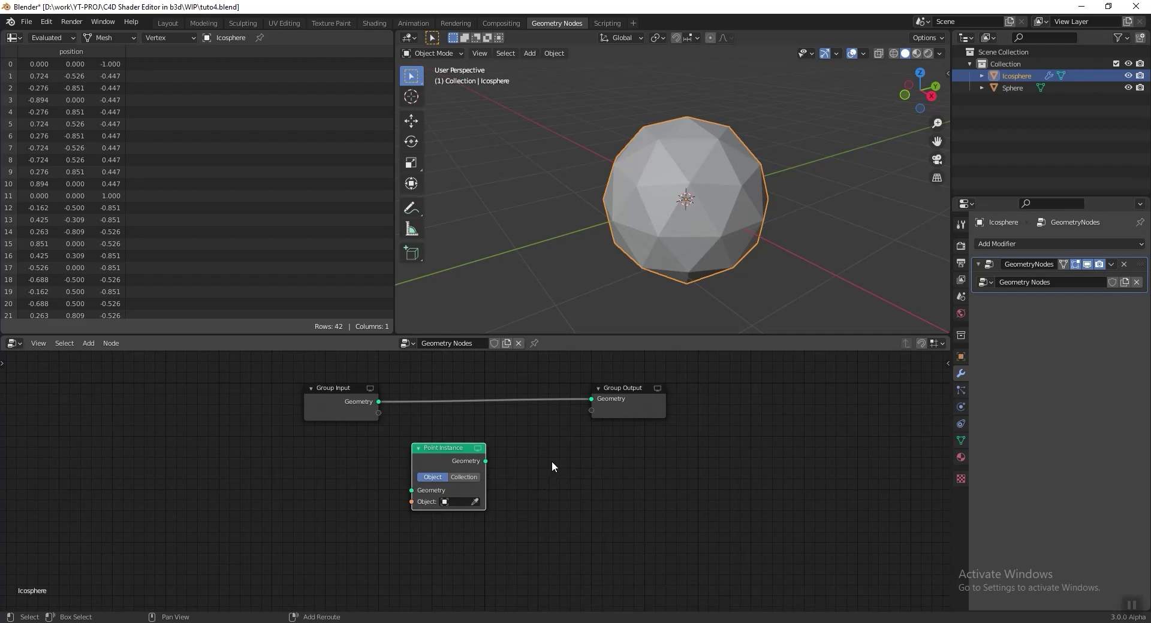
Insert a Join Geometry node between Group Input and Group Output and arrange it beside the output node
key("shift+a")
mouse_move(539, 405)
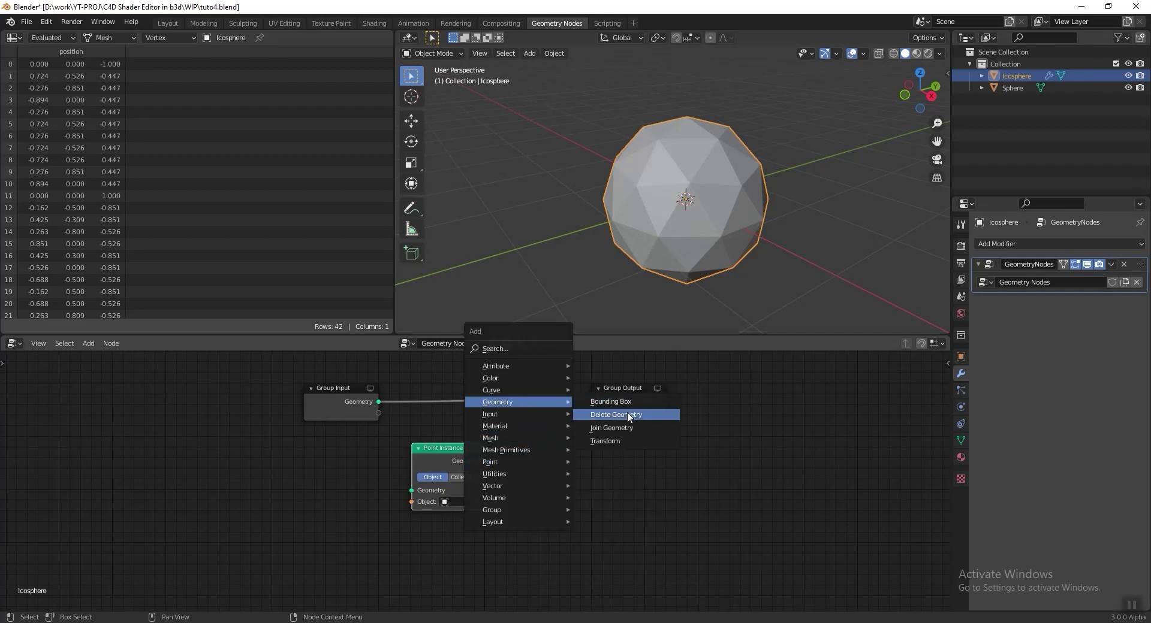
left_click(632, 426)
left_click(512, 398)
left_click_drag(710, 389, 615, 413)
Connect the Group Input geometry to Point Instance and its output to Join Geometry, and tidy the node's position
left_click_drag(378, 402, 412, 491)
left_click_drag(486, 461, 577, 416)
left_click_drag(456, 449, 484, 440)
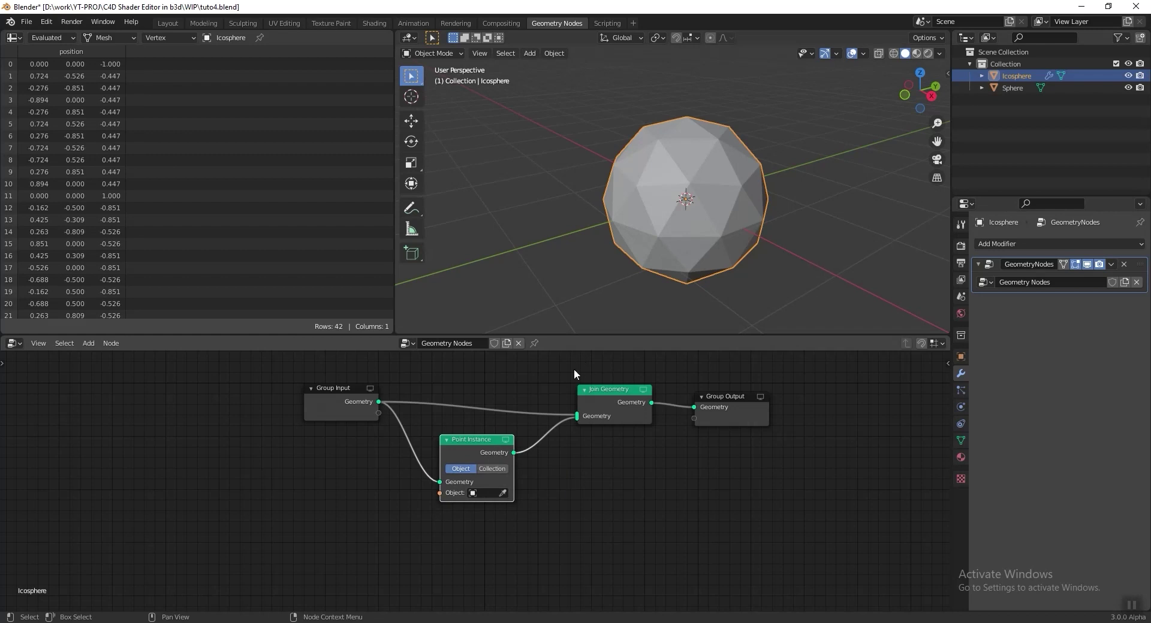
Set the small UV sphere as the instanced object of the Point Instance node
scroll(575, 293, "down", 2)
left_click(502, 492)
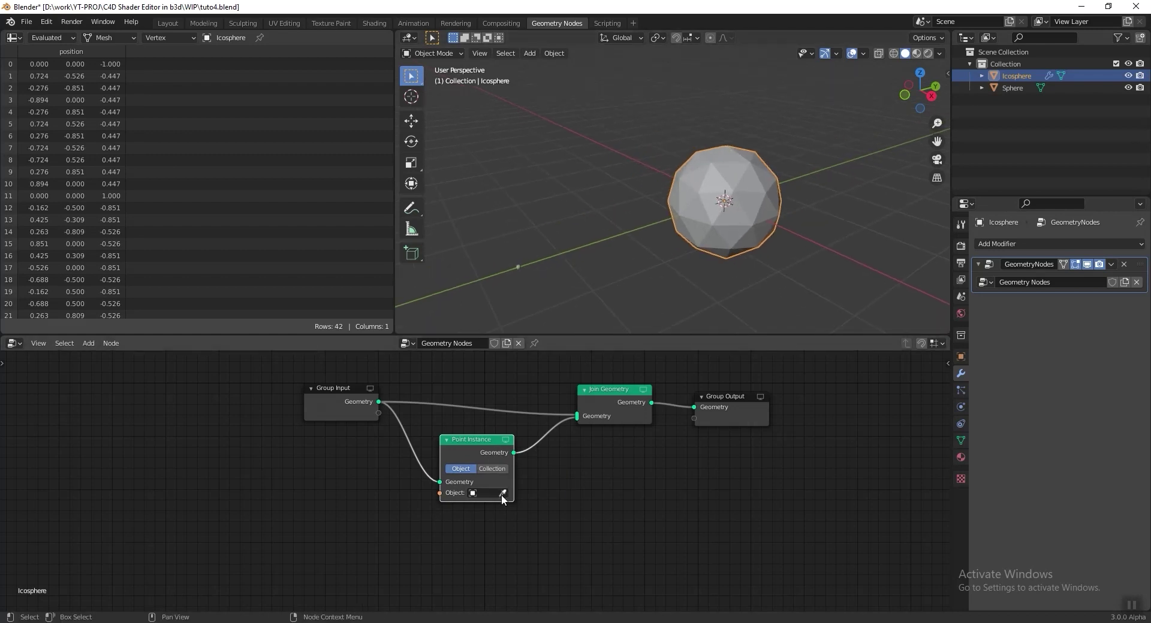
left_click(519, 268)
middle_click_drag(519, 268, 630, 210)
scroll(631, 210, "up", 3)
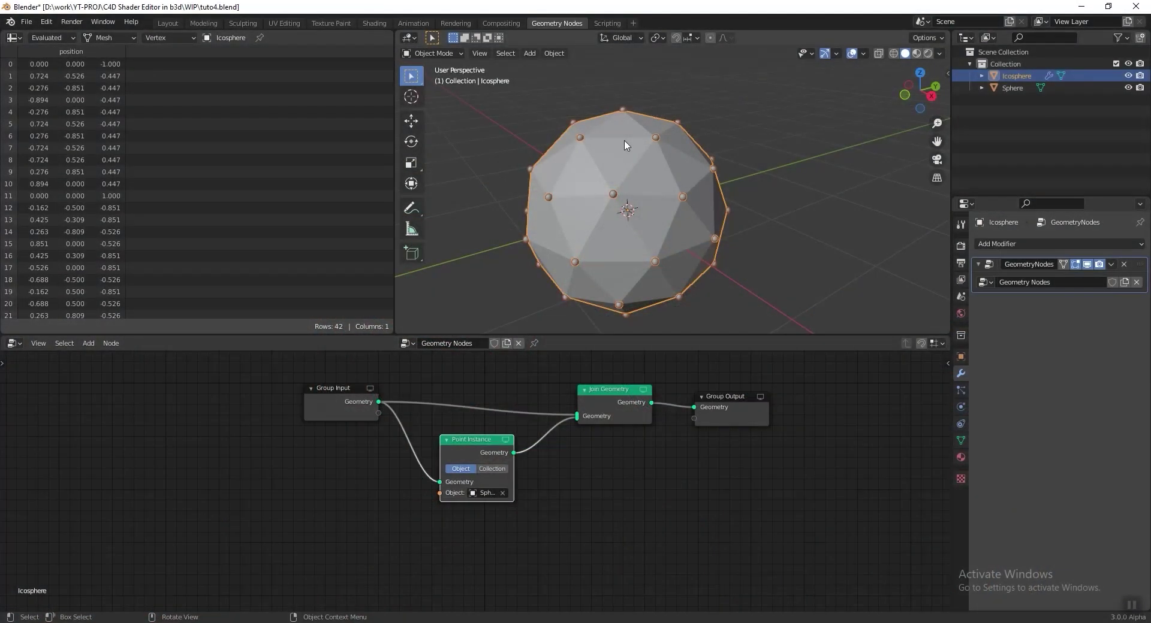
middle_click_drag(627, 164, 630, 198)
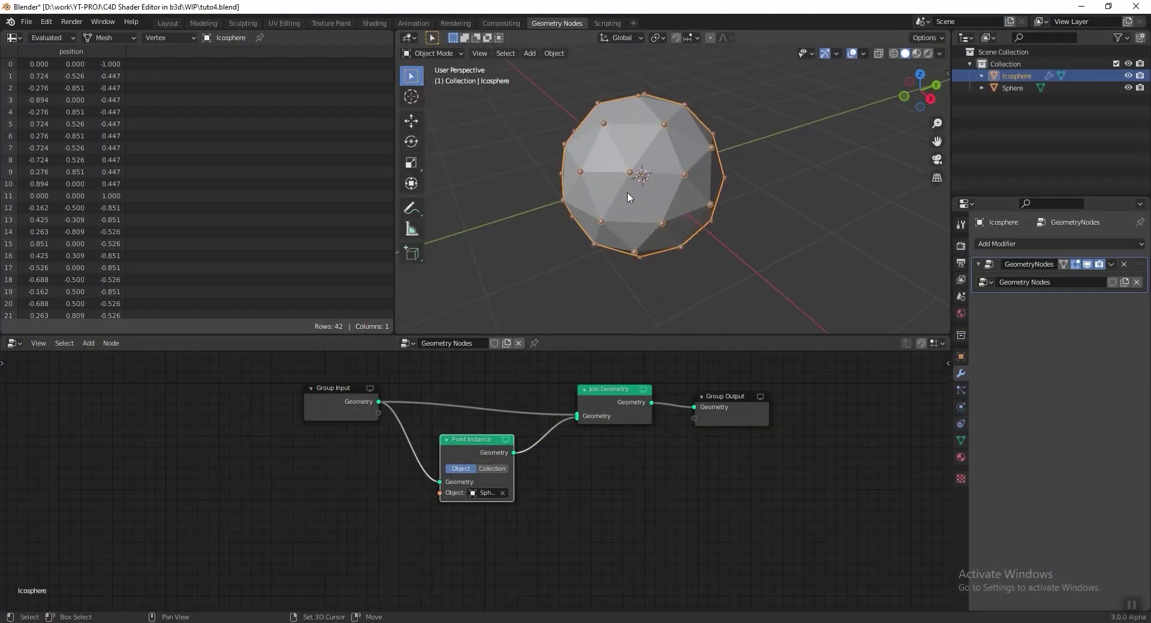
Add a Bezier circle with a radius of 0.004 m at the origin
key("shift+a")
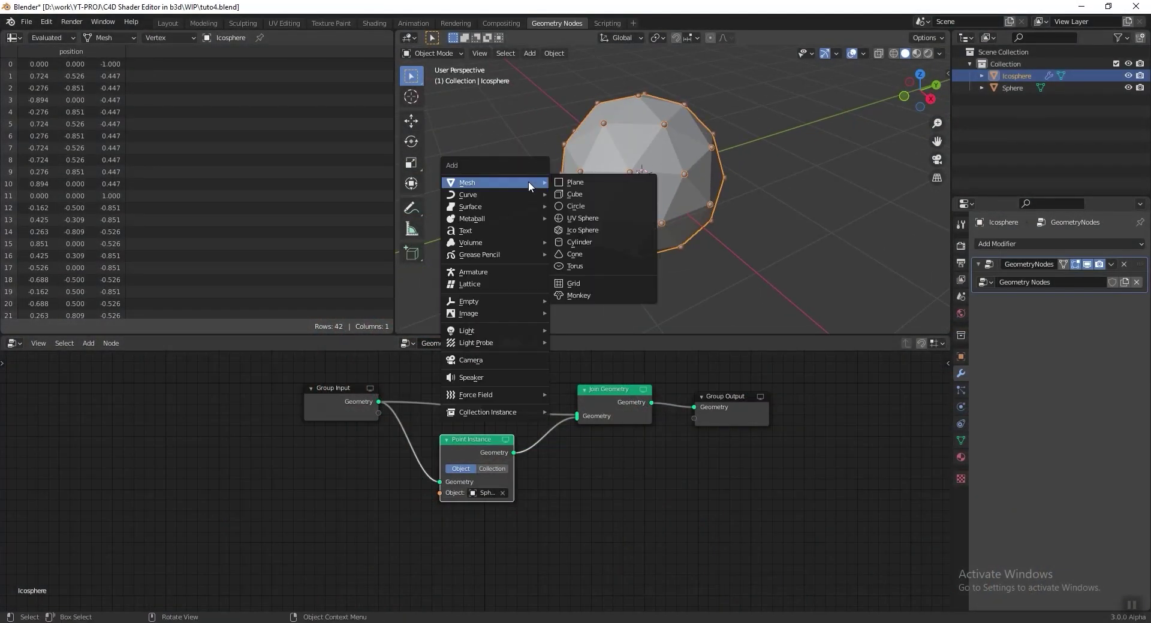
mouse_move(504, 193)
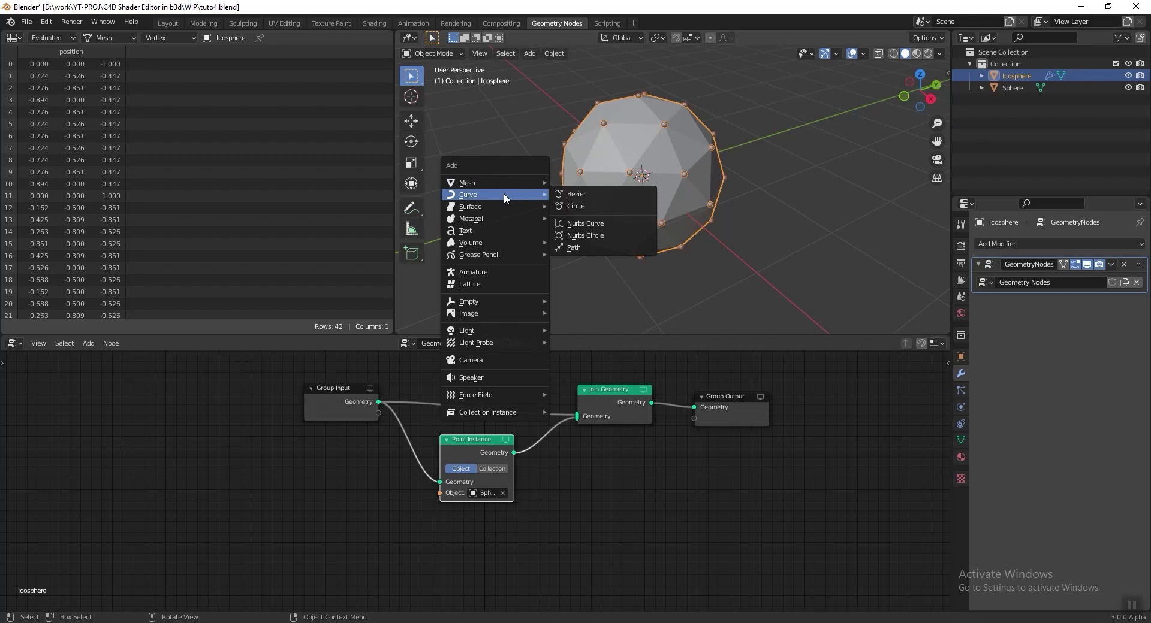
left_click(609, 207)
left_click(506, 321)
left_click(552, 234)
key("BackSpace")
type(".004")
key("Return")
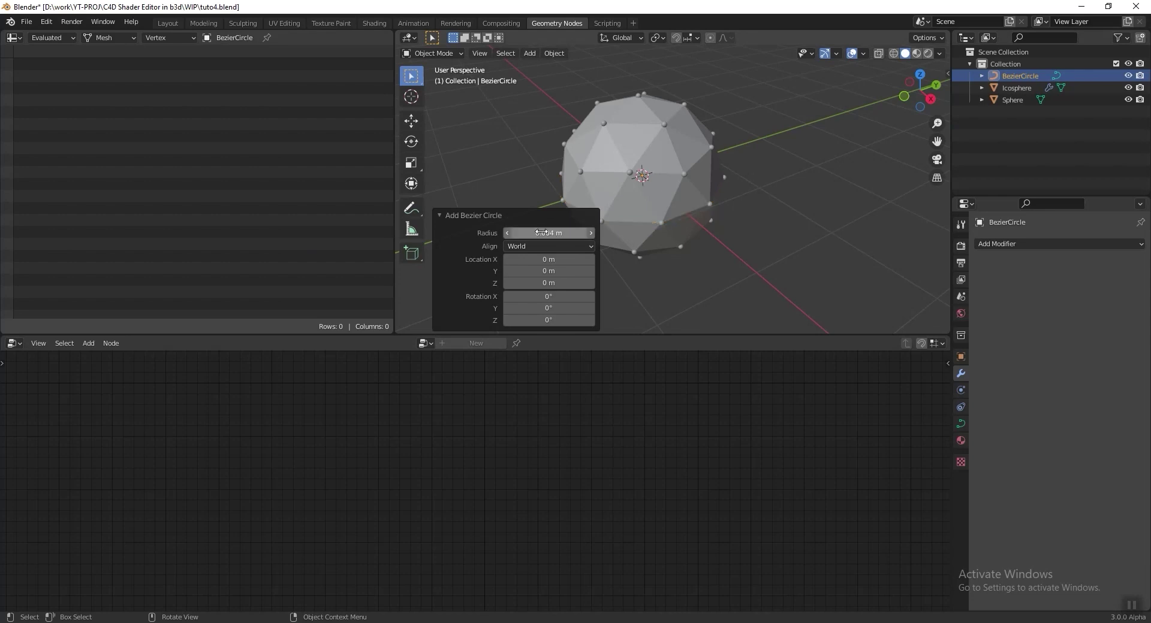
Move the Bezier circle about -3.39 m along the Y axis, near the small UV sphere
middle_click_drag(665, 183, 798, 155)
scroll(748, 173, "down", 3)
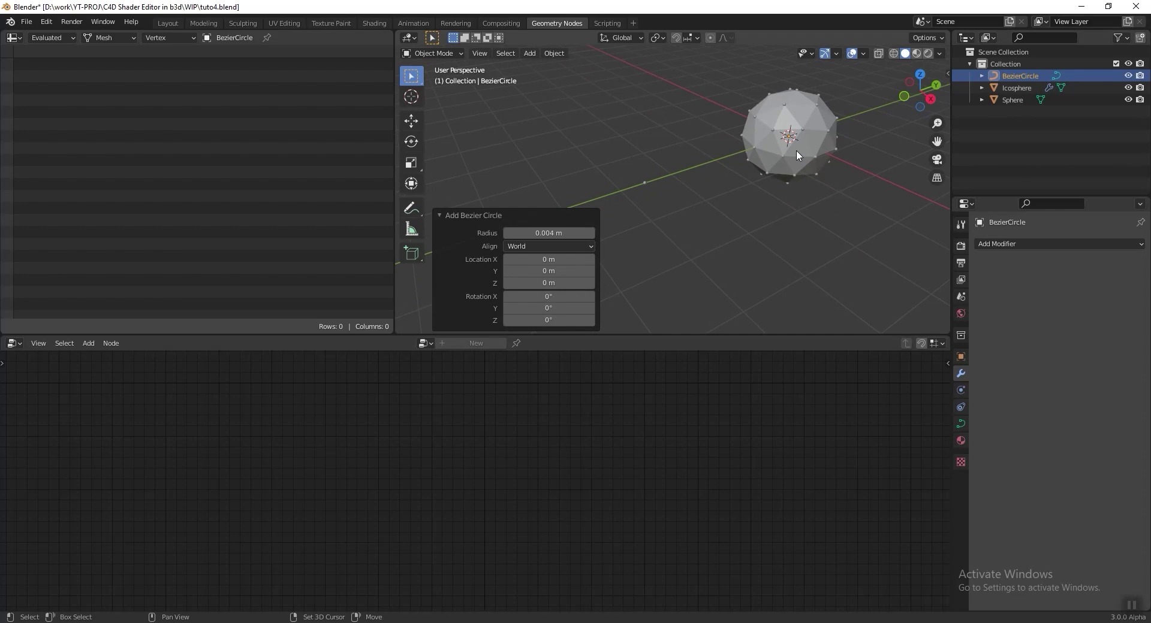
key("g")
key("y")
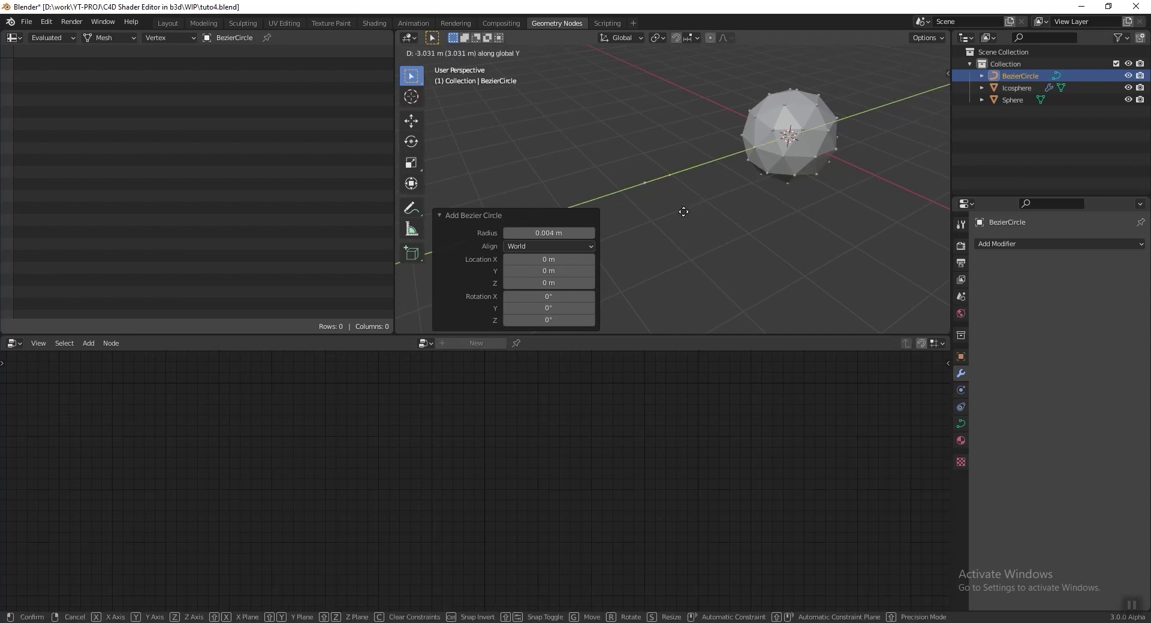
left_click(663, 215)
Add a Mesh to Curve node below Point Instance in the ico sphere's node tree
middle_click_drag(763, 151, 636, 191, "shift")
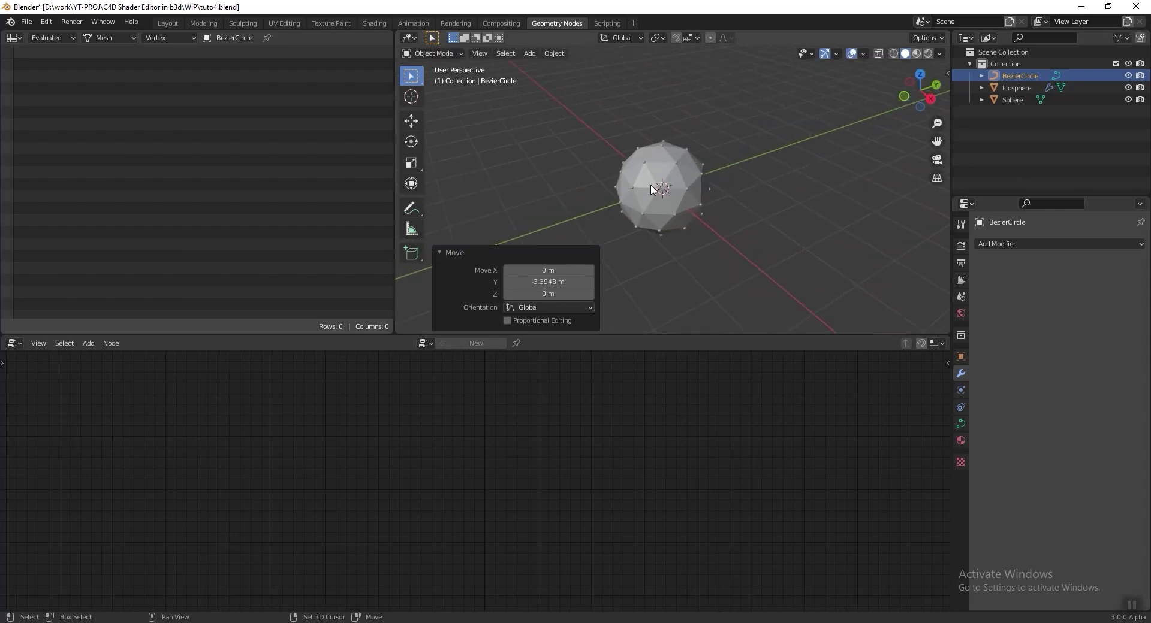
scroll(667, 166, "up", 5)
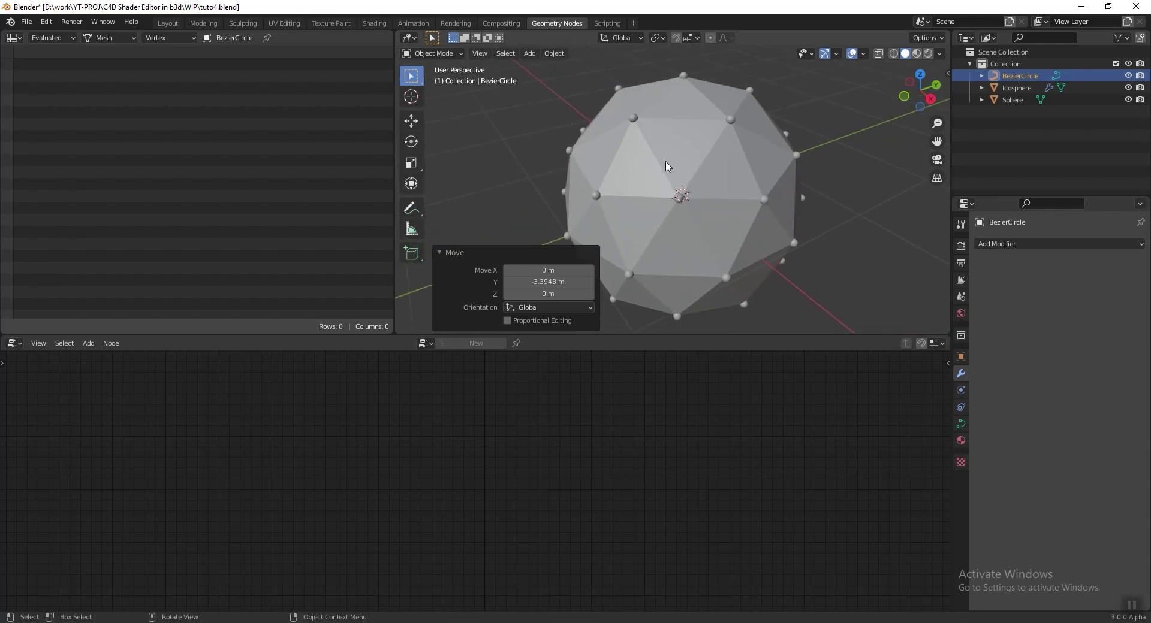
left_click(742, 169)
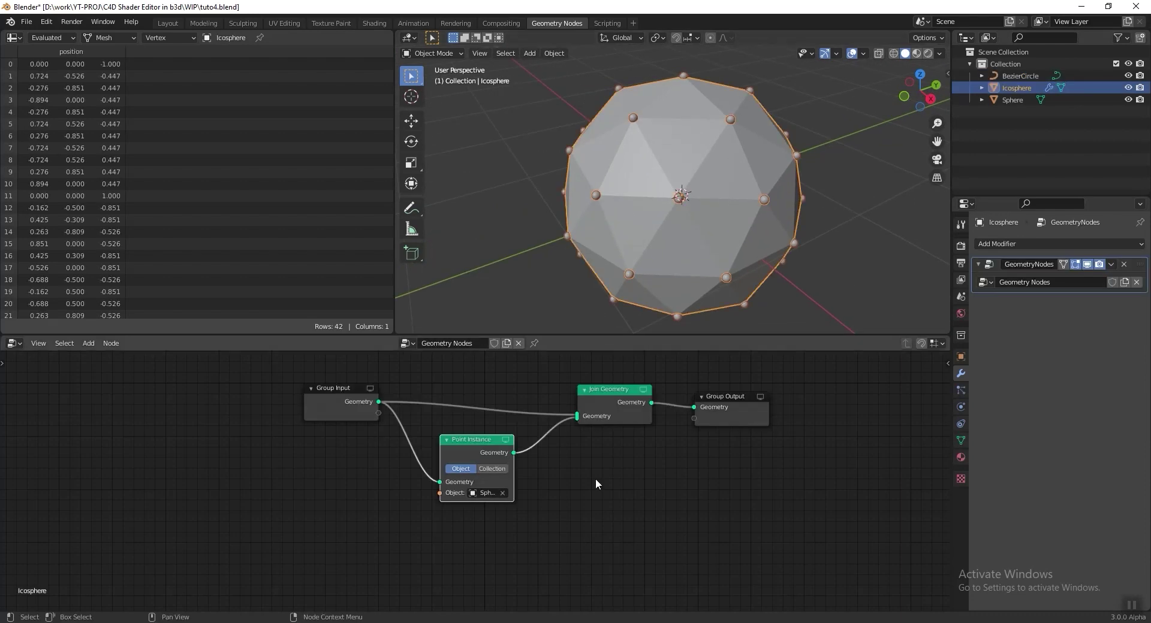
scroll(598, 486, "down", 1)
middle_click_drag(598, 487, 611, 452)
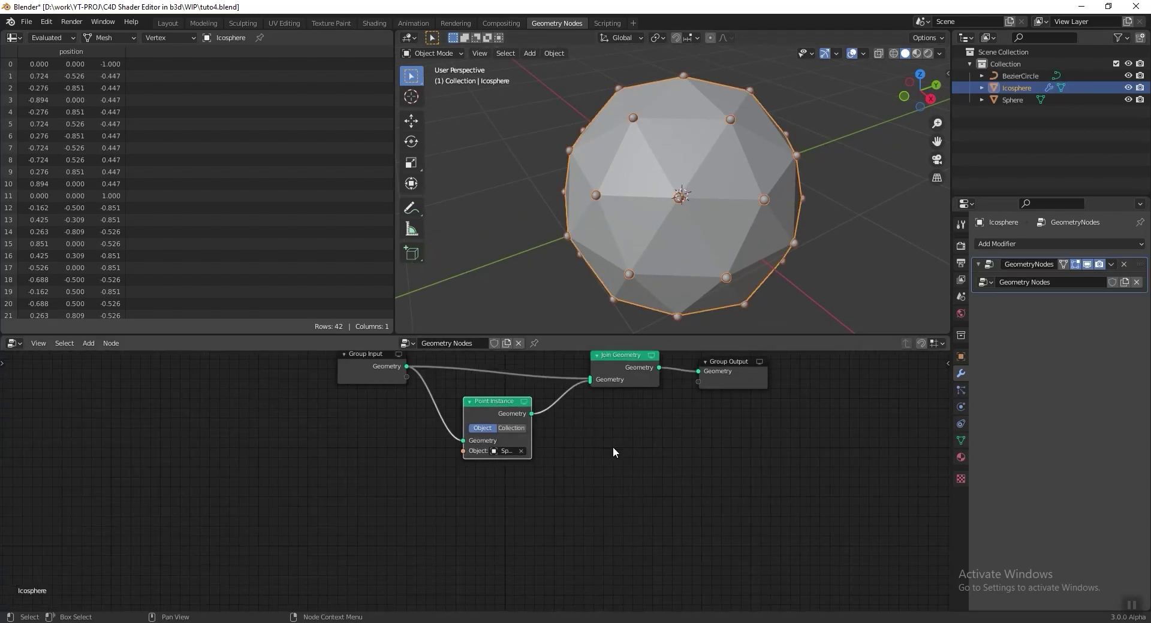
key("shift+a")
mouse_move(497, 500)
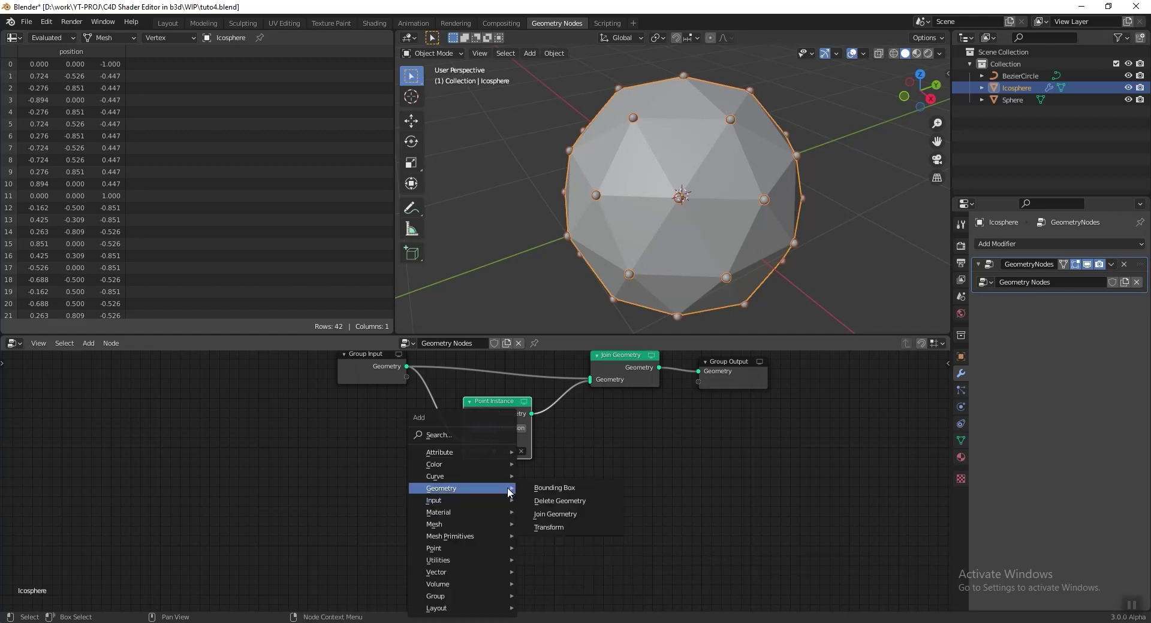
left_click(582, 497)
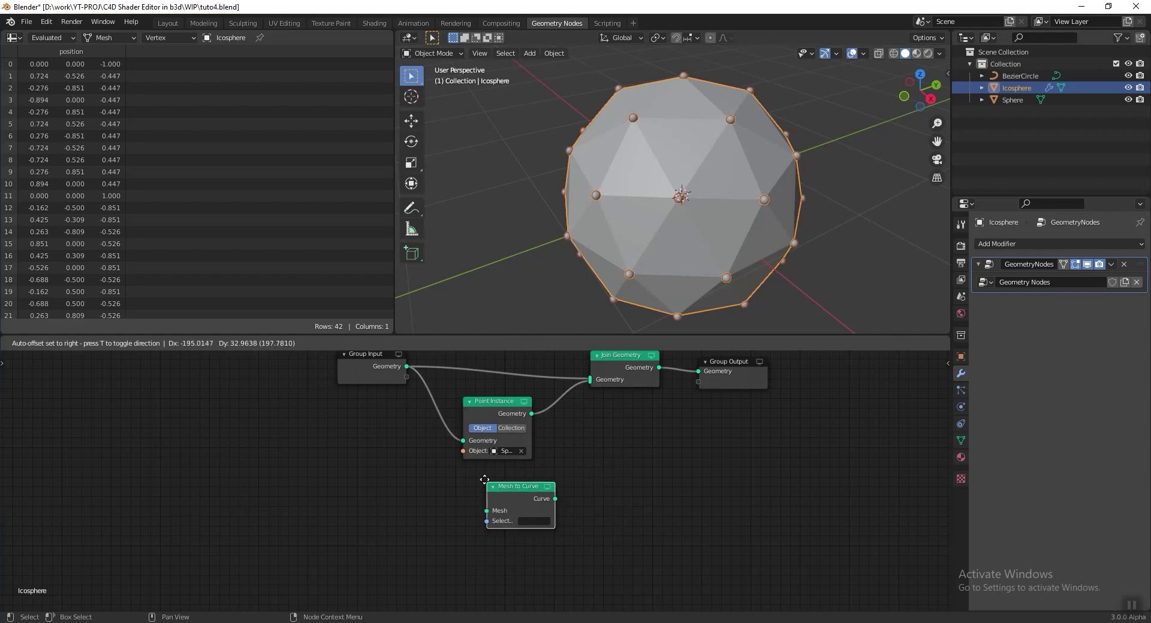
left_click(463, 472)
Connect the Group Input geometry to the Mesh to Curve node and its curve output to Join Geometry
left_click_drag(407, 367, 464, 502)
left_click_drag(532, 490, 589, 382)
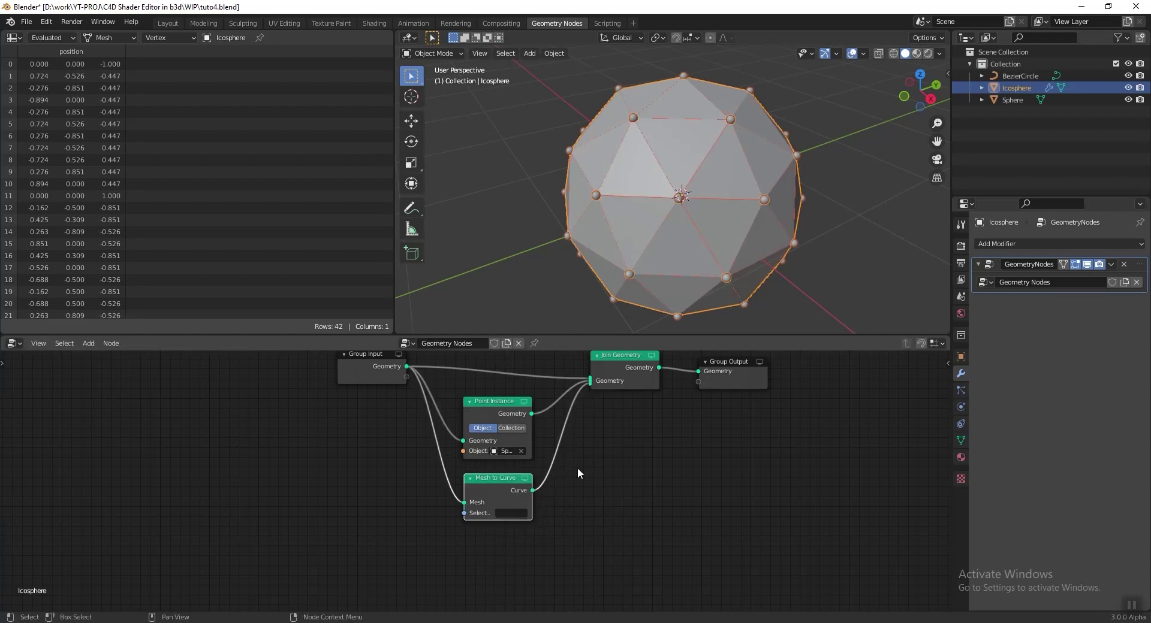
middle_click_drag(577, 474, 591, 462)
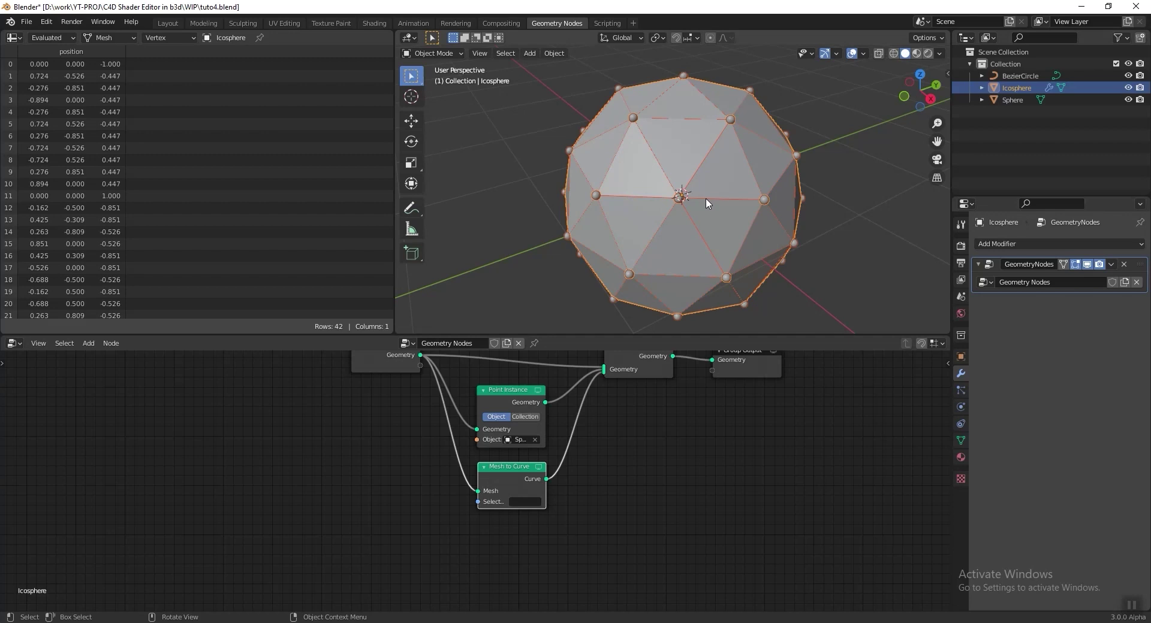
Select the Bezier circle, inspect it in isolation and return to the full scene
left_click(1020, 75)
key("KP_Divide")
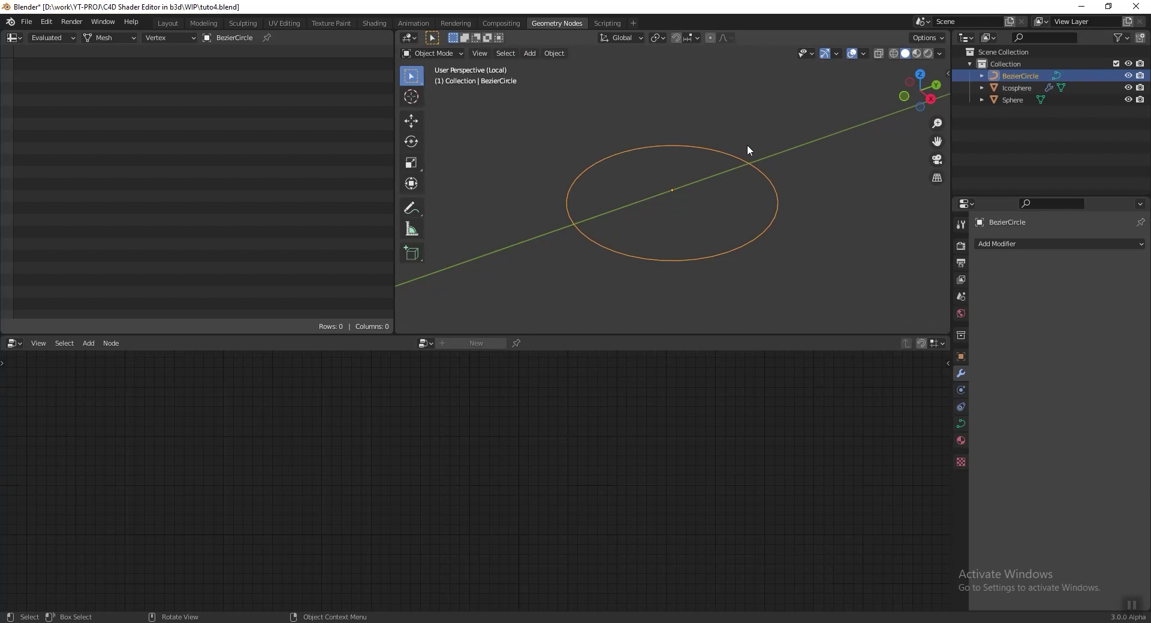
key("KP_Divide")
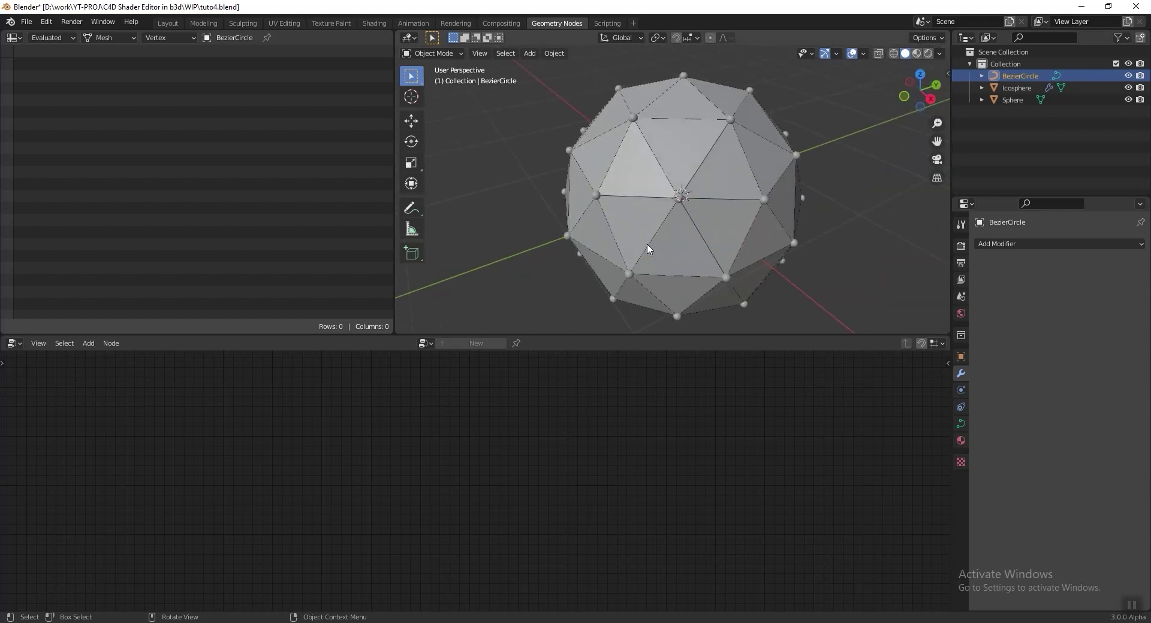
Select the ico sphere and insert a Transform node between Group Input and Join Geometry, above Point Instance
left_click(736, 207)
key("Home")
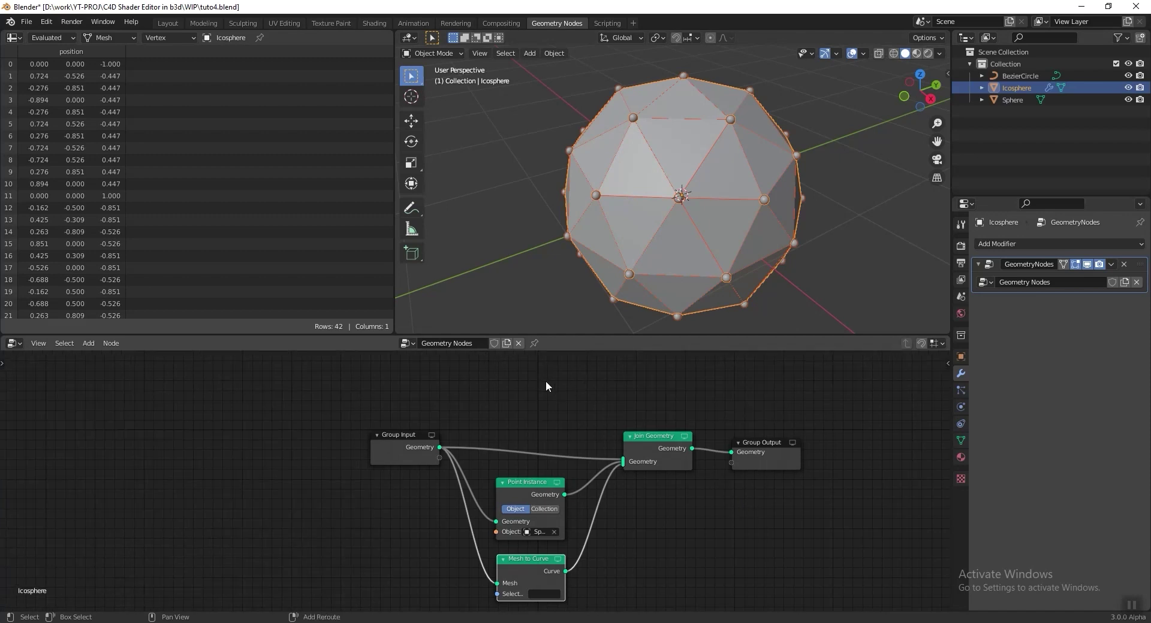
key("shift+a")
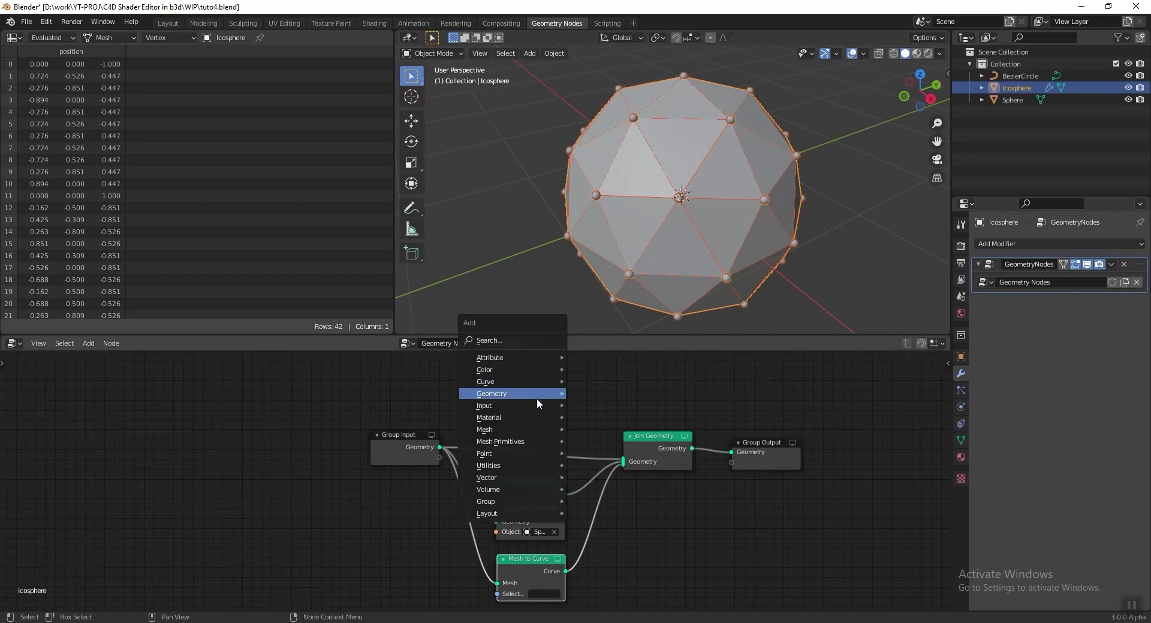
mouse_move(549, 396)
left_click(599, 433)
left_click(527, 422)
left_click_drag(527, 422, 517, 370)
Set the Transform node's scale to 0.9 on all three axes and inspect the shrunken inner mesh
scroll(521, 523, "up", 2)
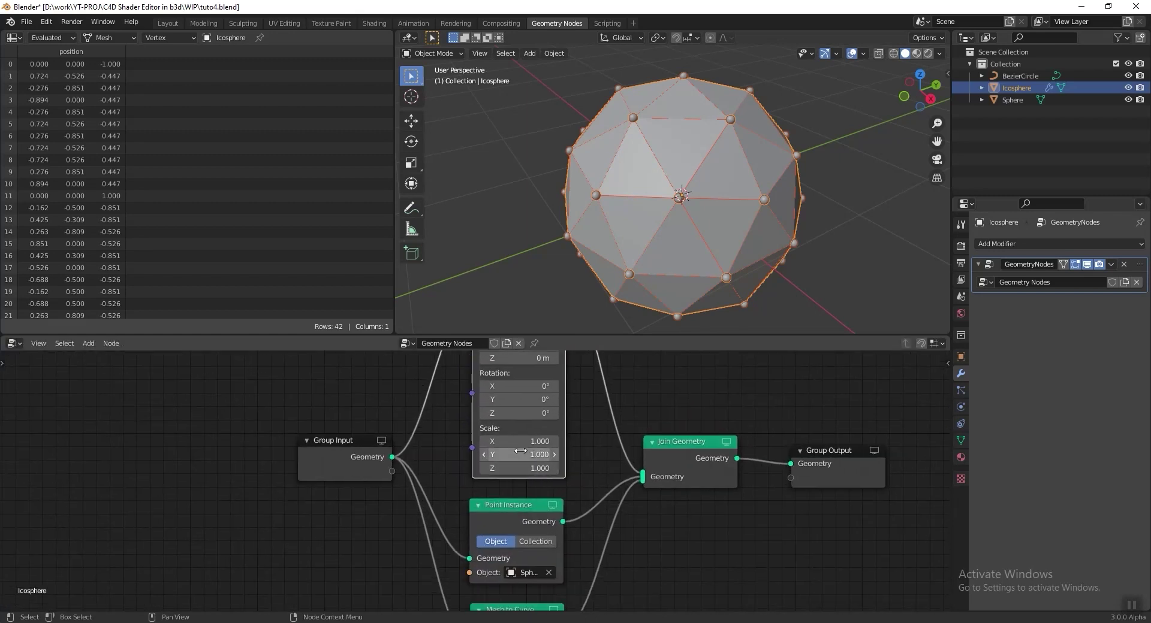
mouse_move(515, 442)
left_mouse_down()
mouse_move(515, 468)
mouse_move(516, 444)
left_mouse_up()
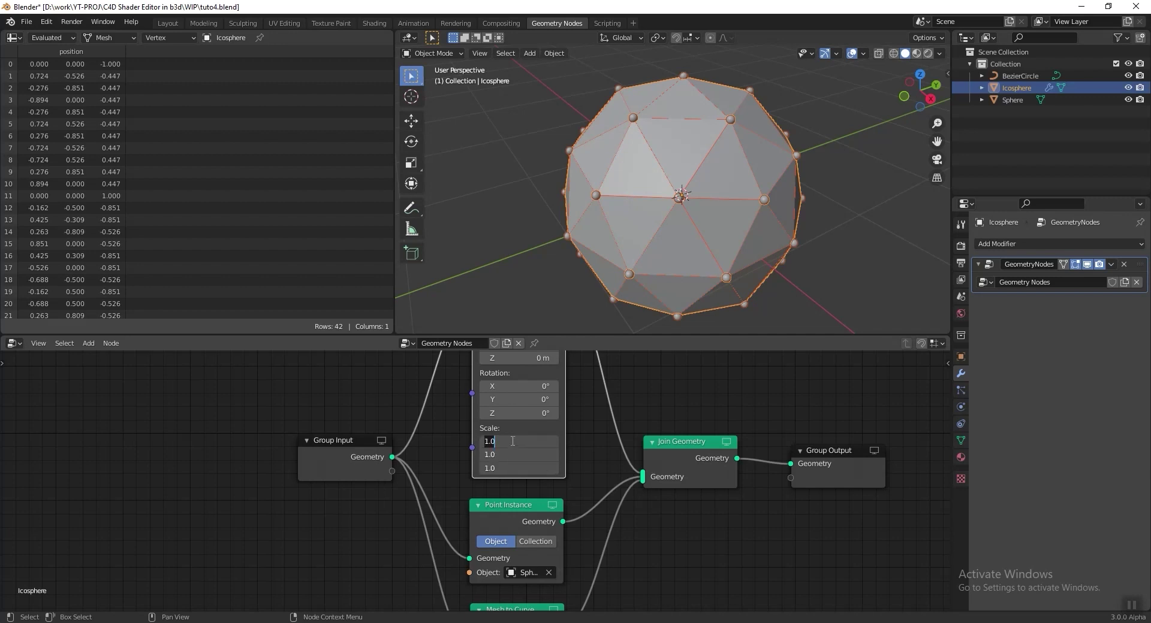
type(".9")
key("Return")
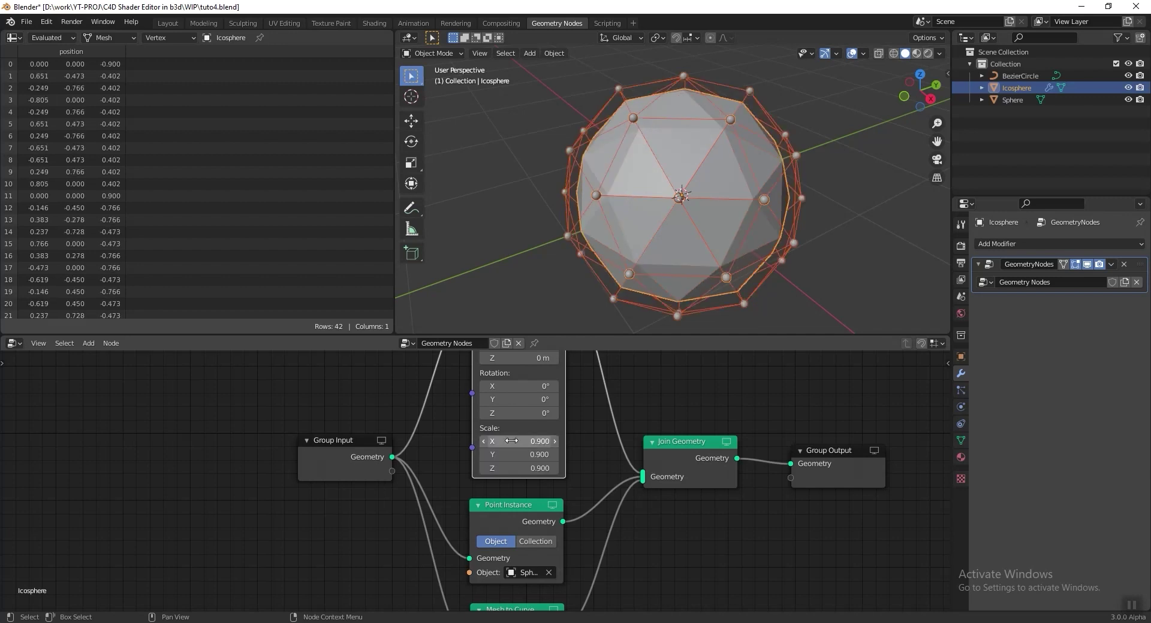
scroll(609, 175, "up", 5)
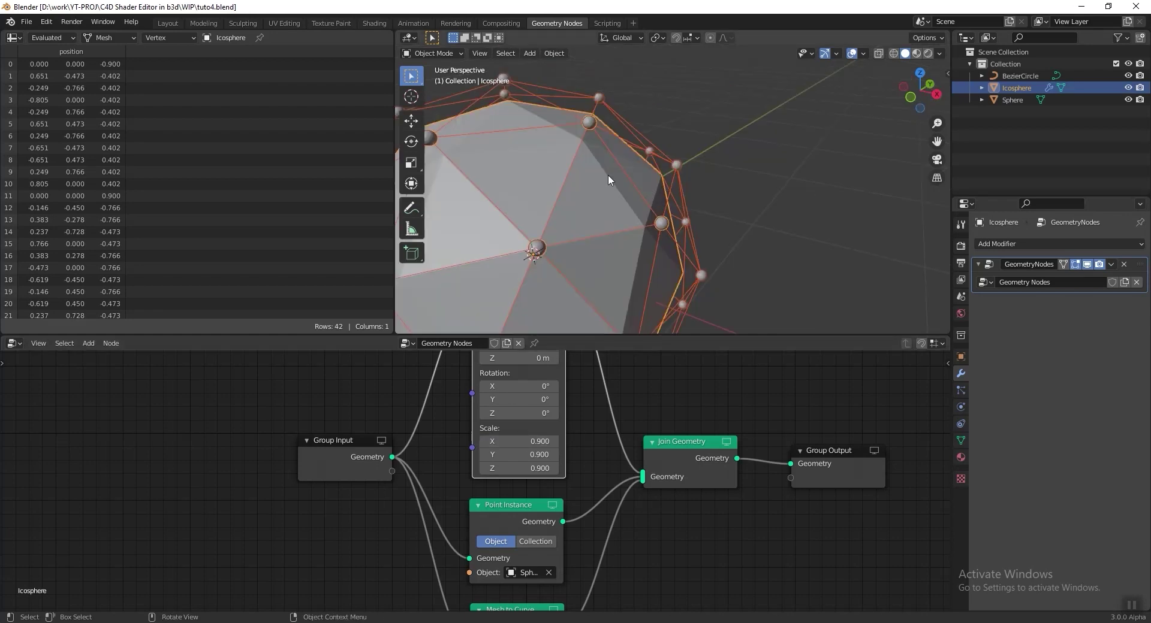
scroll(608, 174, "up", 2)
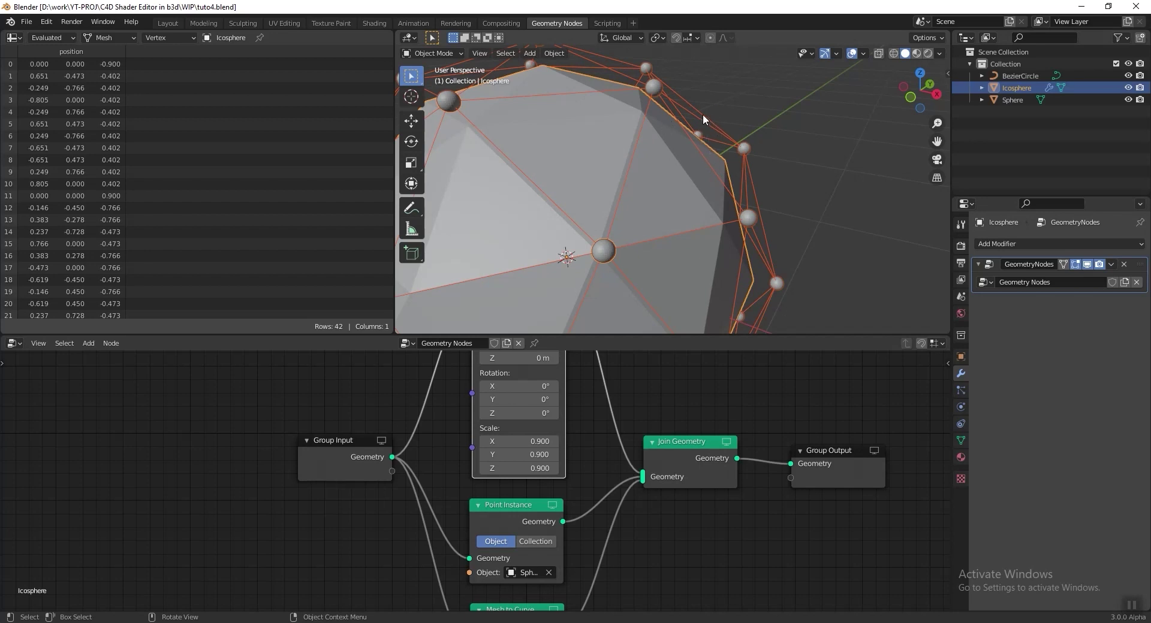
Mute the Mesh to Curve node to compare the result without the edge curves, and unmute it again
scroll(681, 534, "down", 2)
middle_click_drag(681, 534, 666, 440)
scroll(478, 507, "up", 1)
left_click(503, 490)
key("m")
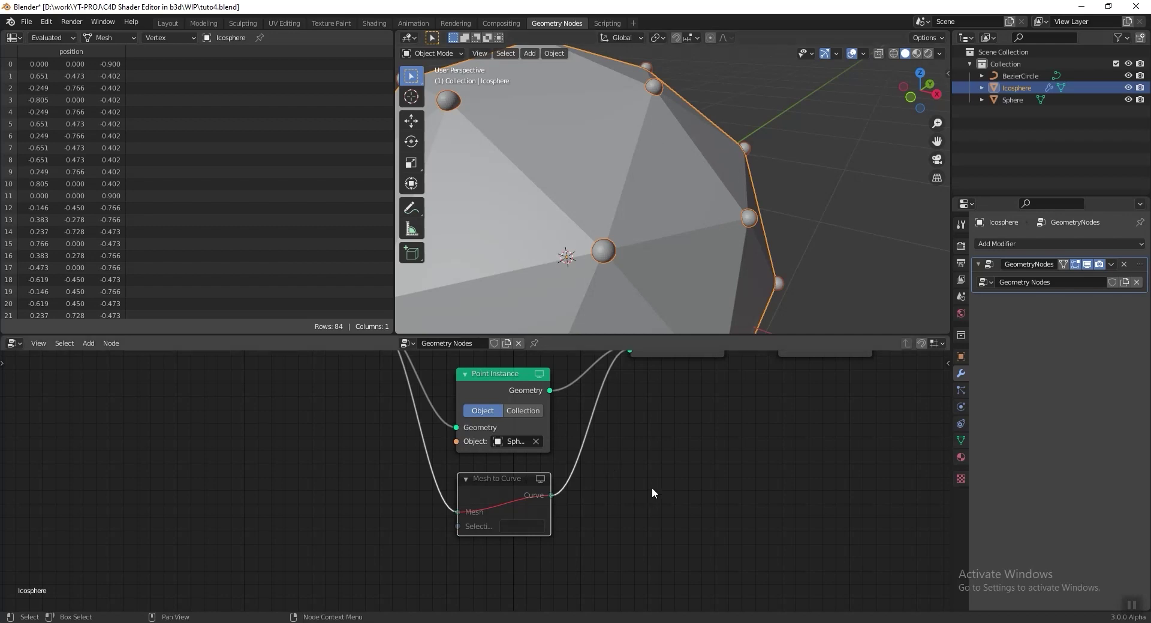
middle_click_drag(592, 498, 586, 520)
left_click_drag(500, 500, 495, 502)
key("m")
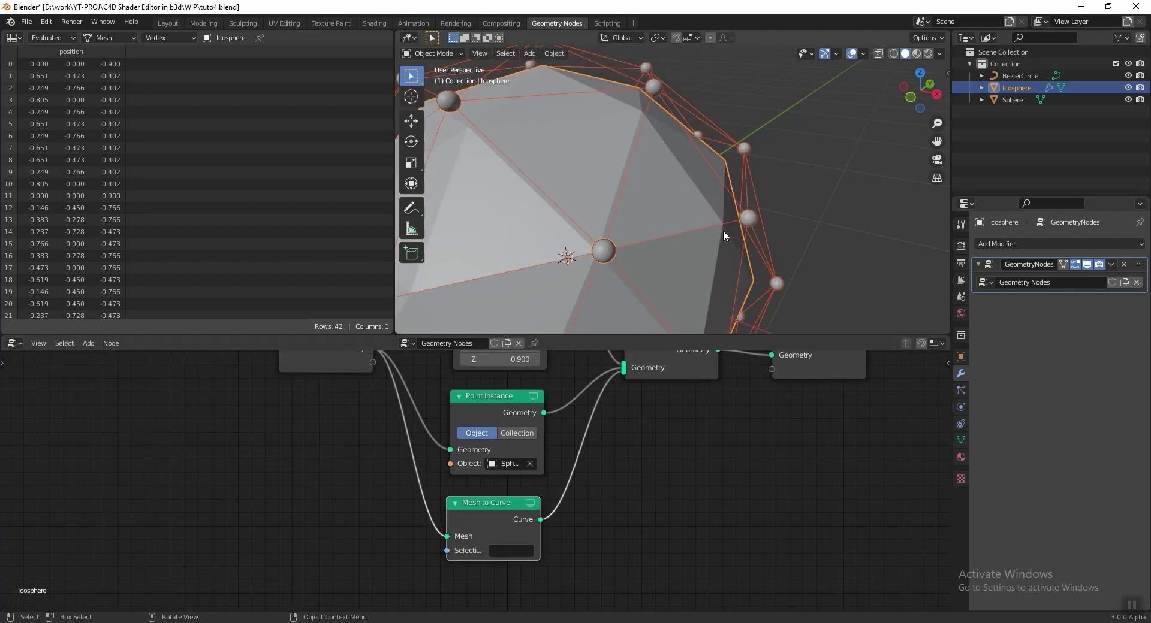
Insert a Curve to Mesh node on the link between Mesh to Curve and Join Geometry
key("shift+a")
mouse_move(642, 495)
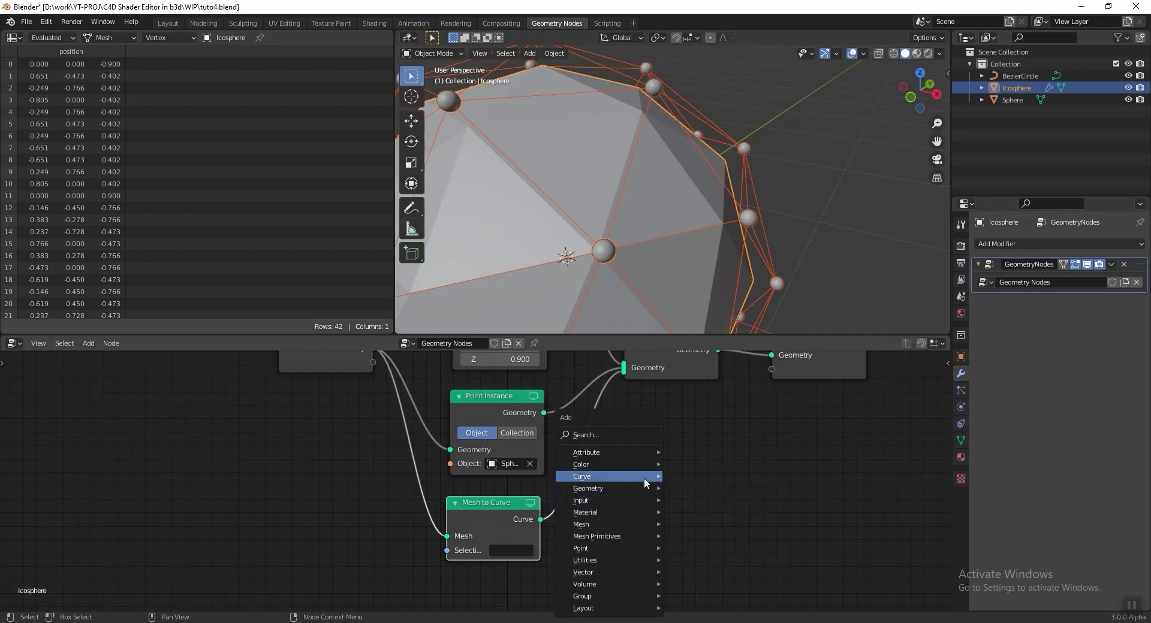
left_click(716, 493)
left_click(567, 474)
left_click_drag(617, 481, 610, 488)
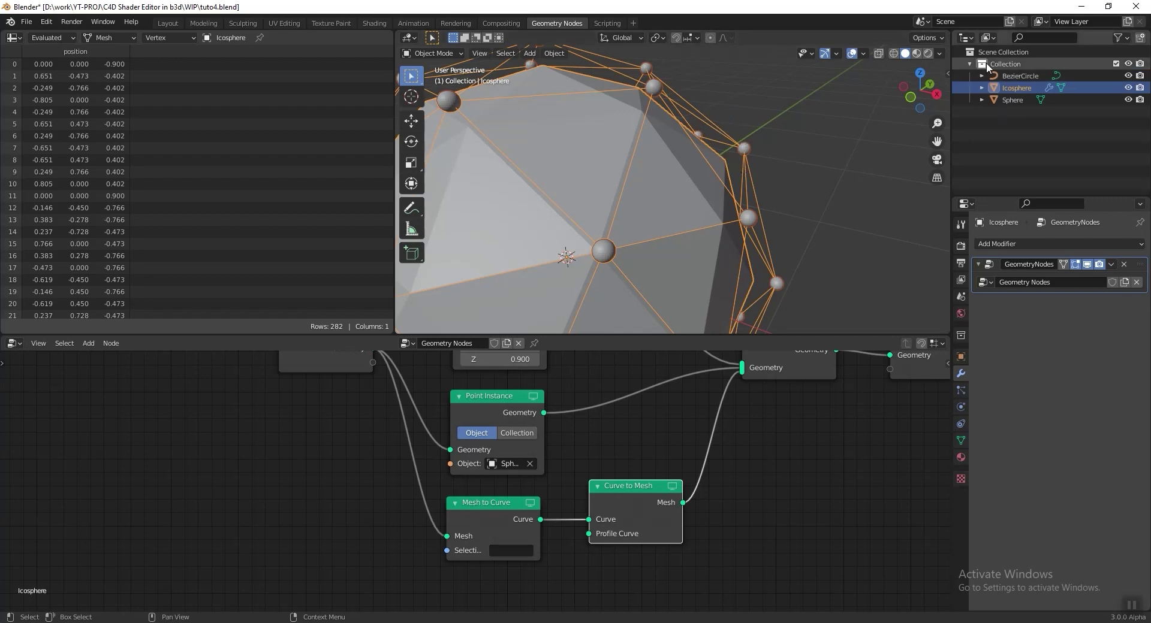
Bring the BezierCircle into the node tree as an Object Info node and connect its geometry to Curve to Mesh's Profile Curve
left_click_drag(1022, 78, 471, 582)
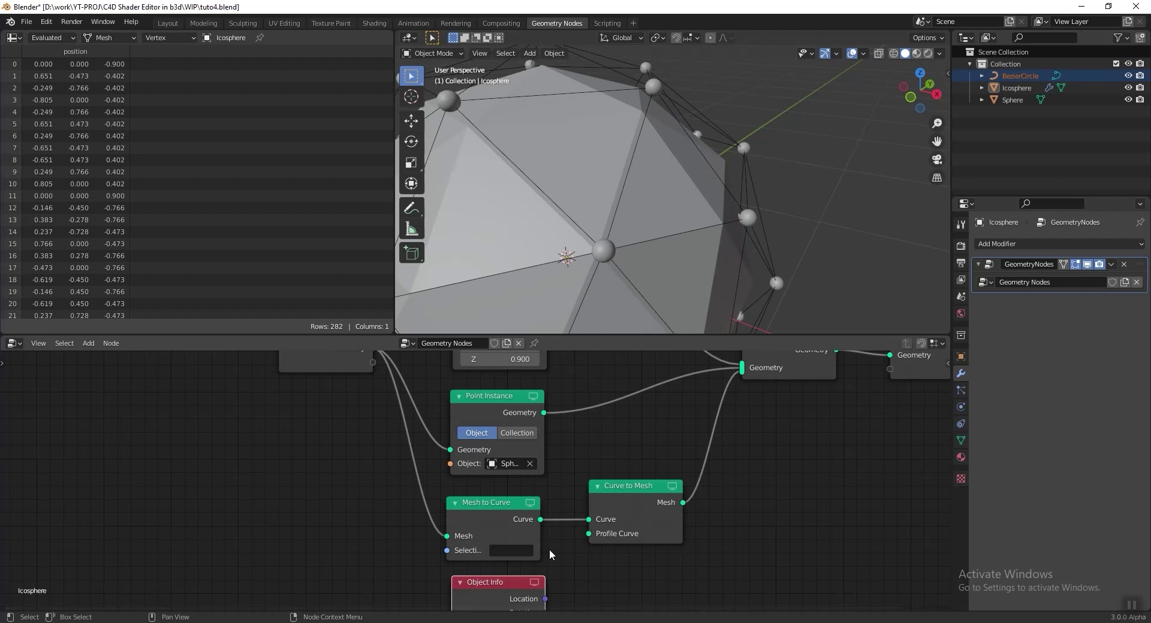
middle_click_drag(549, 554, 541, 460)
left_click_drag(522, 493, 512, 494)
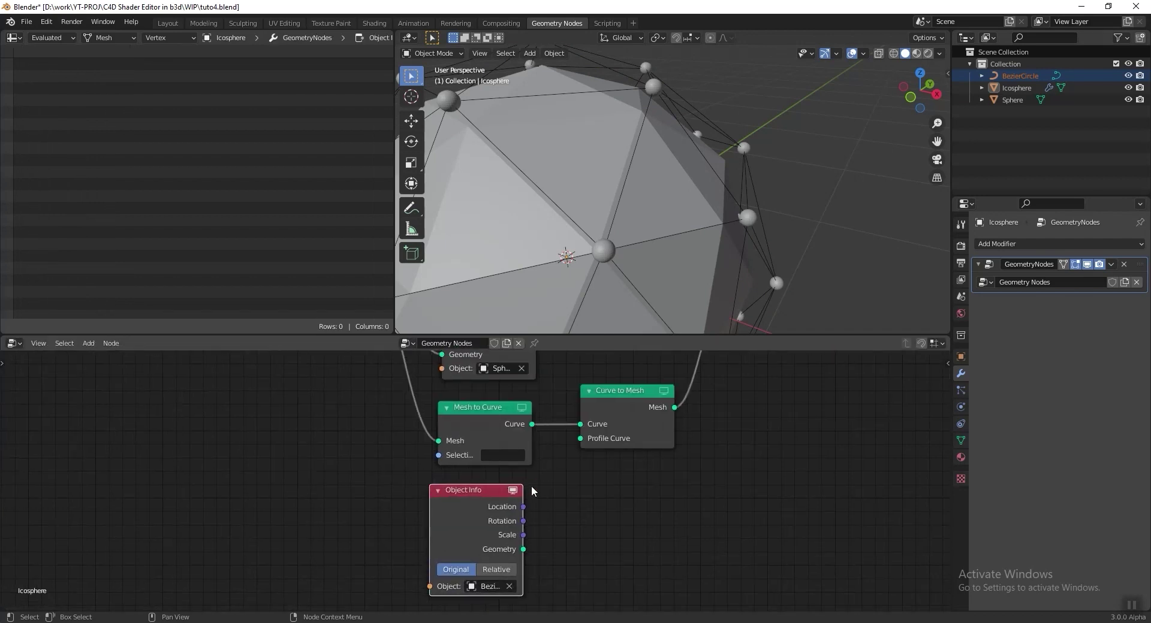
left_click_drag(523, 550, 580, 438)
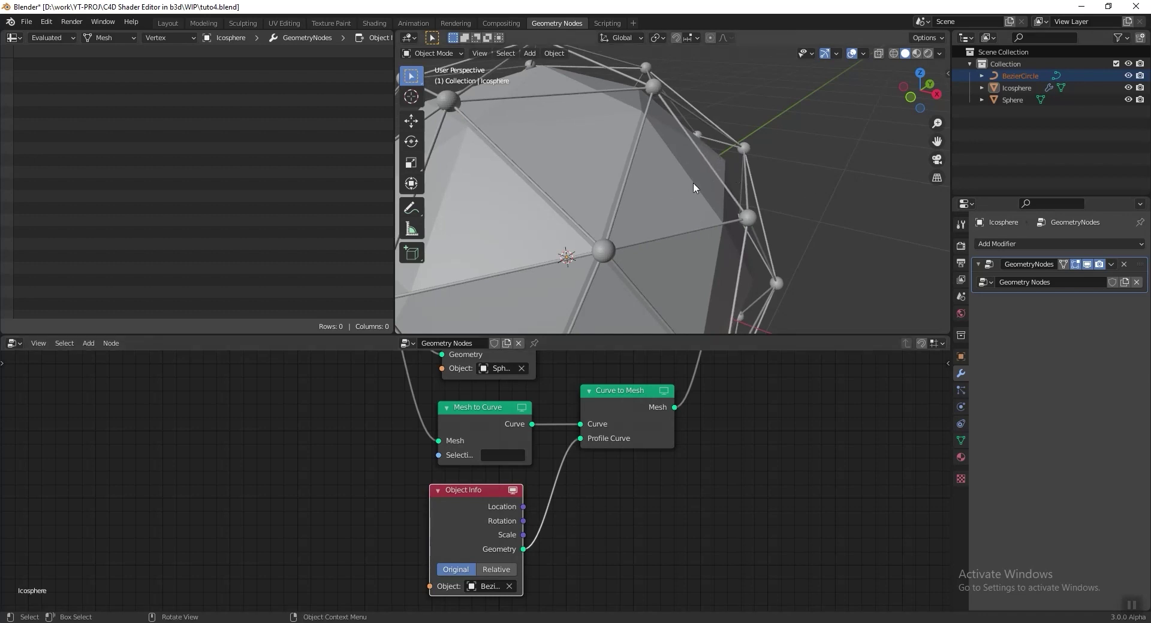
scroll(685, 194, "down", 5)
middle_click_drag(677, 207, 733, 178)
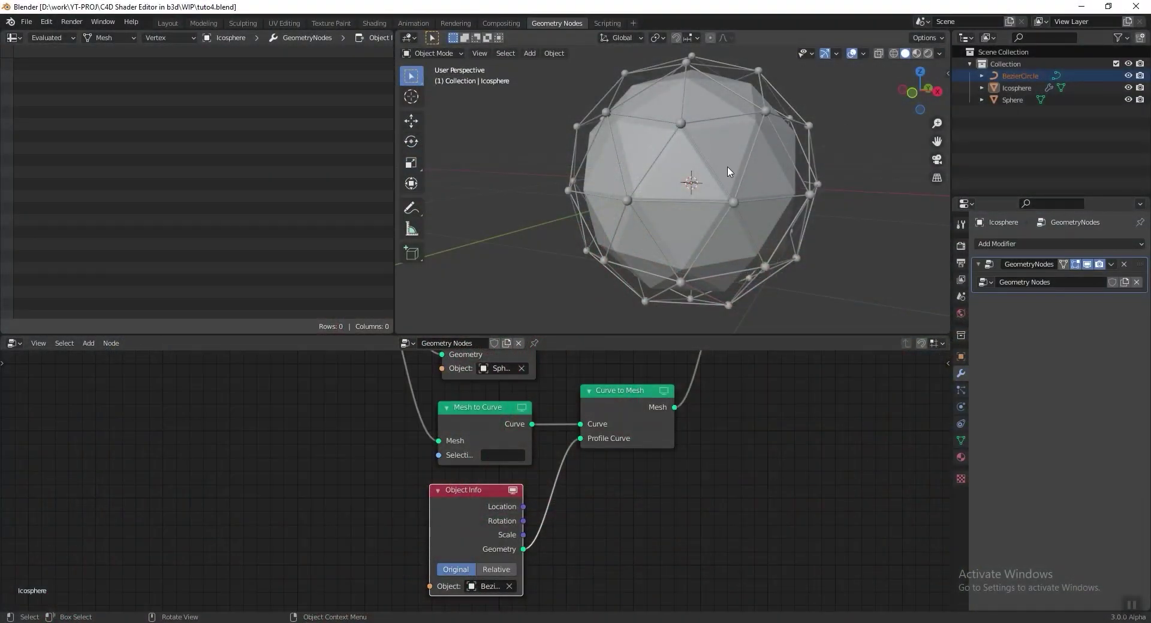
Add a Displace modifier to the ico sphere above its GeometryNodes modifier and save the file
left_click(731, 171)
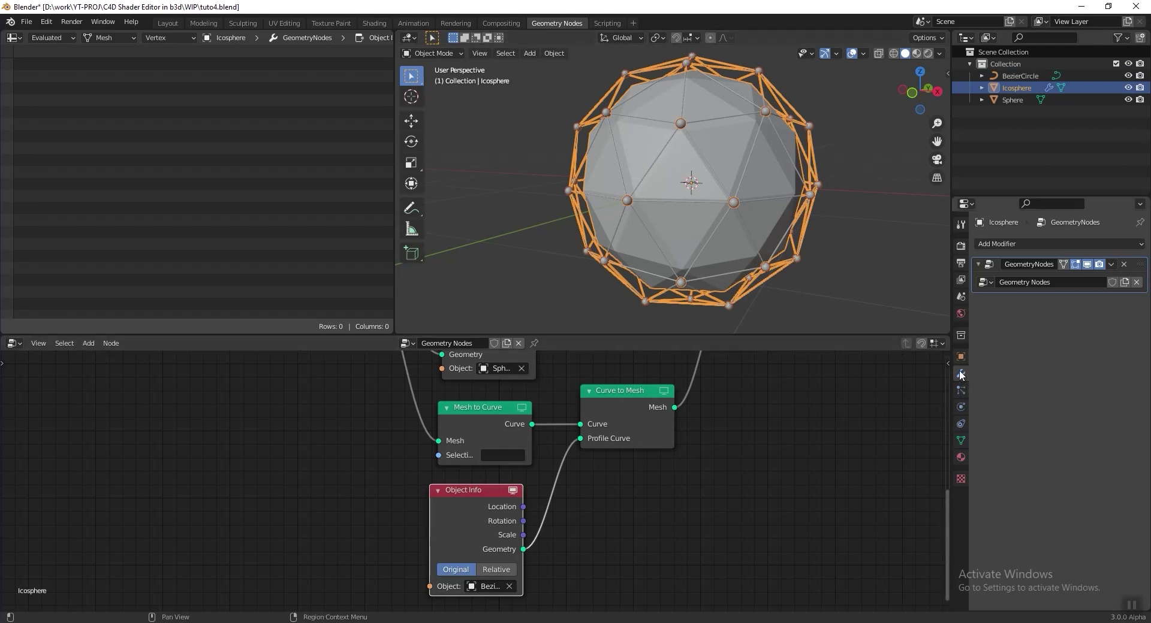
left_click(1044, 245)
left_click(1033, 318)
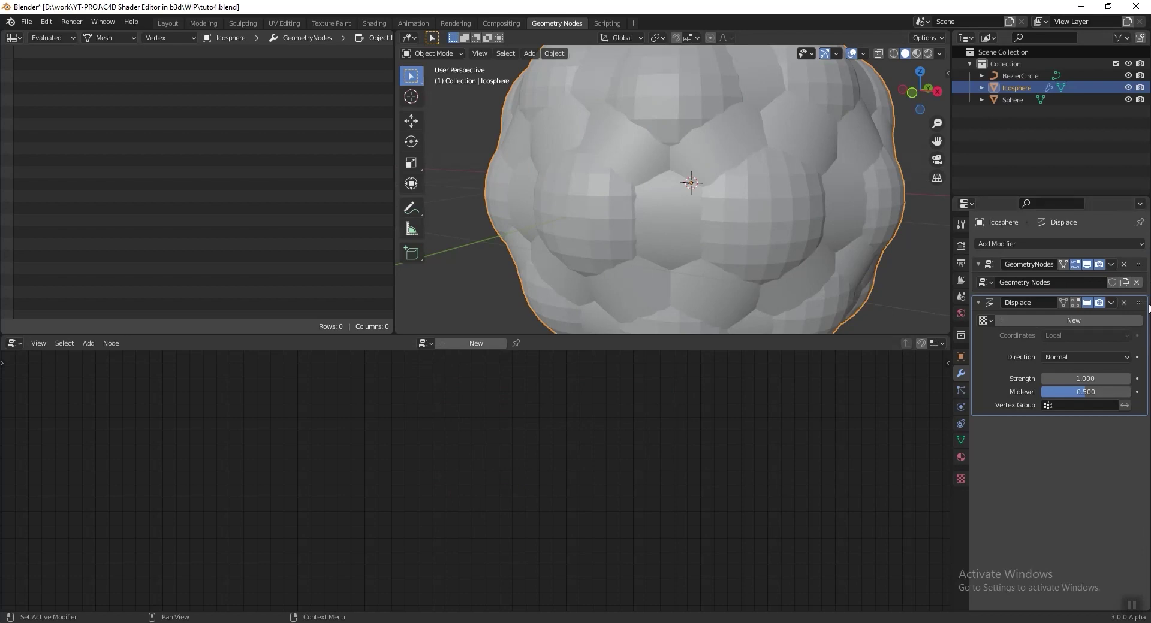
left_click_drag(1140, 302, 1140, 264)
key("ctrl+s")
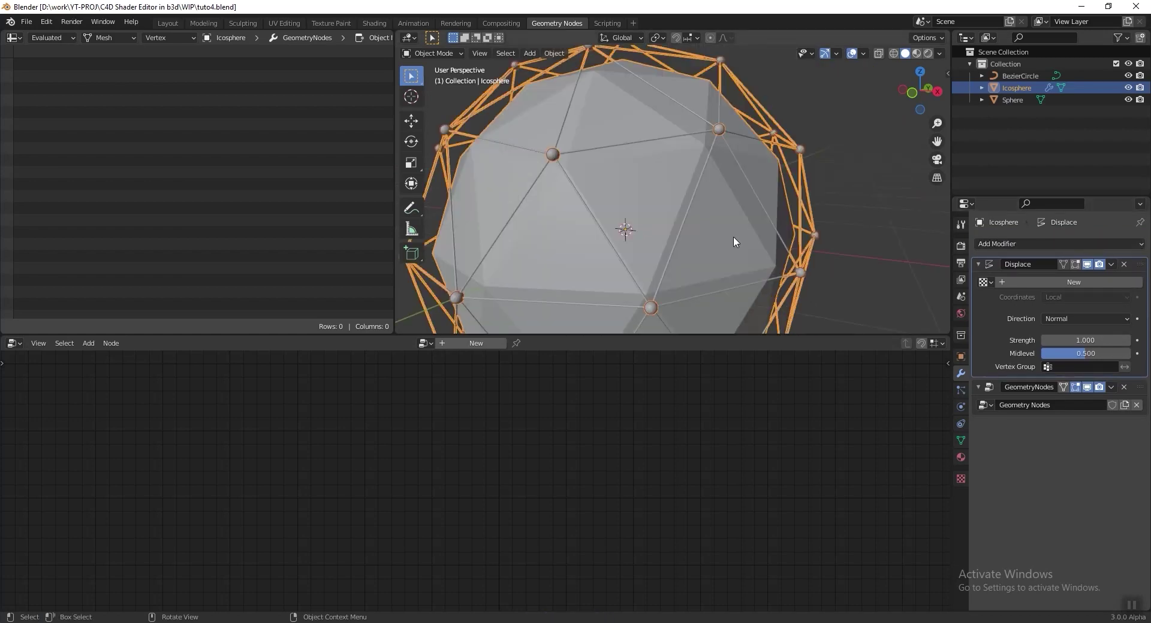
Create a new texture for the Displace modifier, name it "Shader Effector" and open its texture settings
left_click(1040, 282)
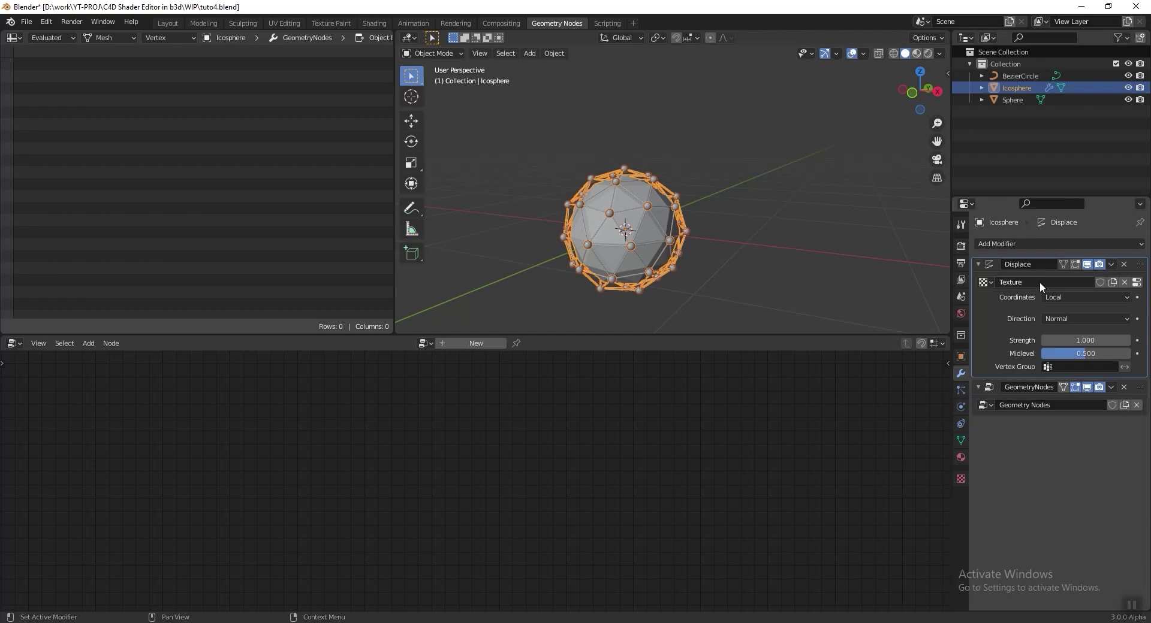
double_click(1039, 281)
type("Shader Effector")
key("Return")
left_click(1136, 282)
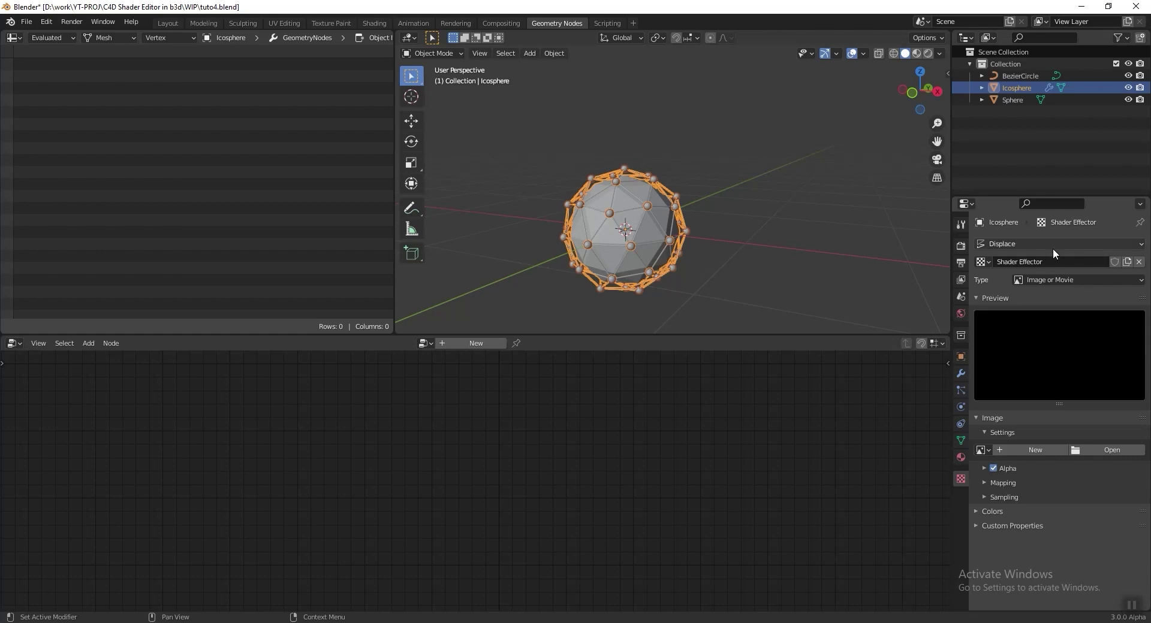
Set the Shader Effector texture's type to Clouds and view the displaced ico sphere
left_click(1073, 279)
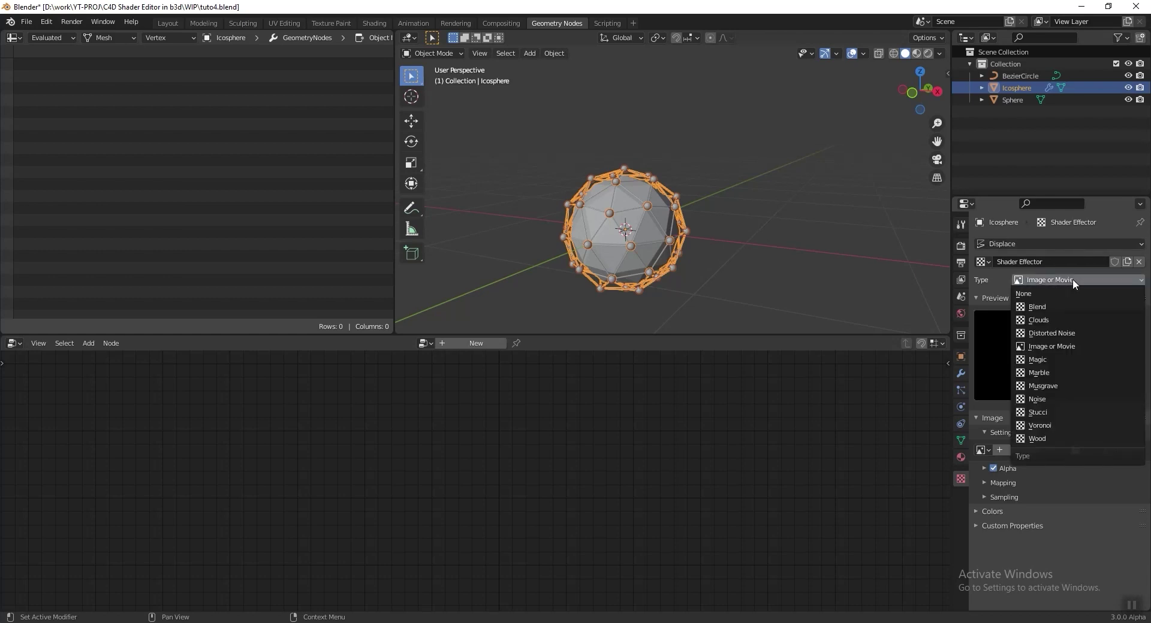
left_click(1072, 320)
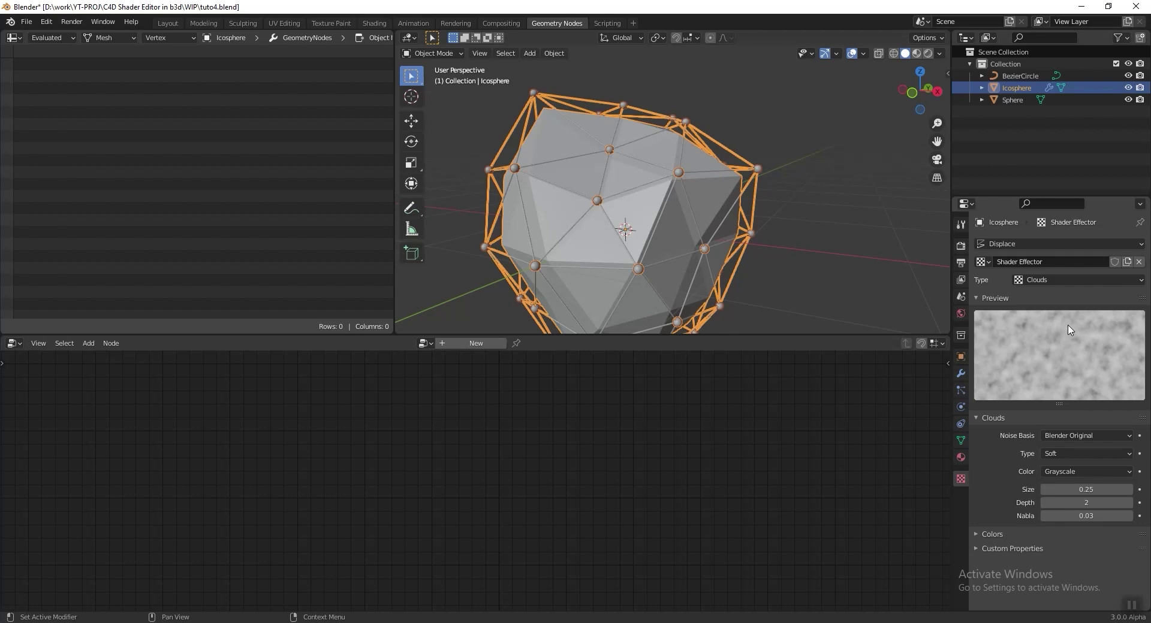
left_click(1081, 278)
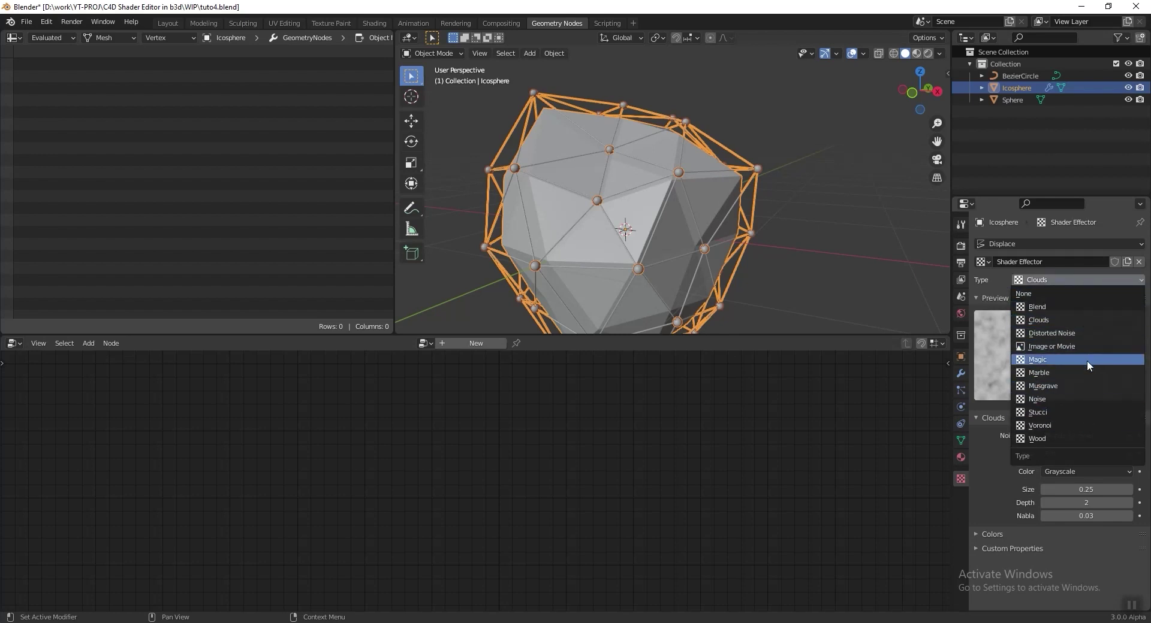
left_click(1067, 322)
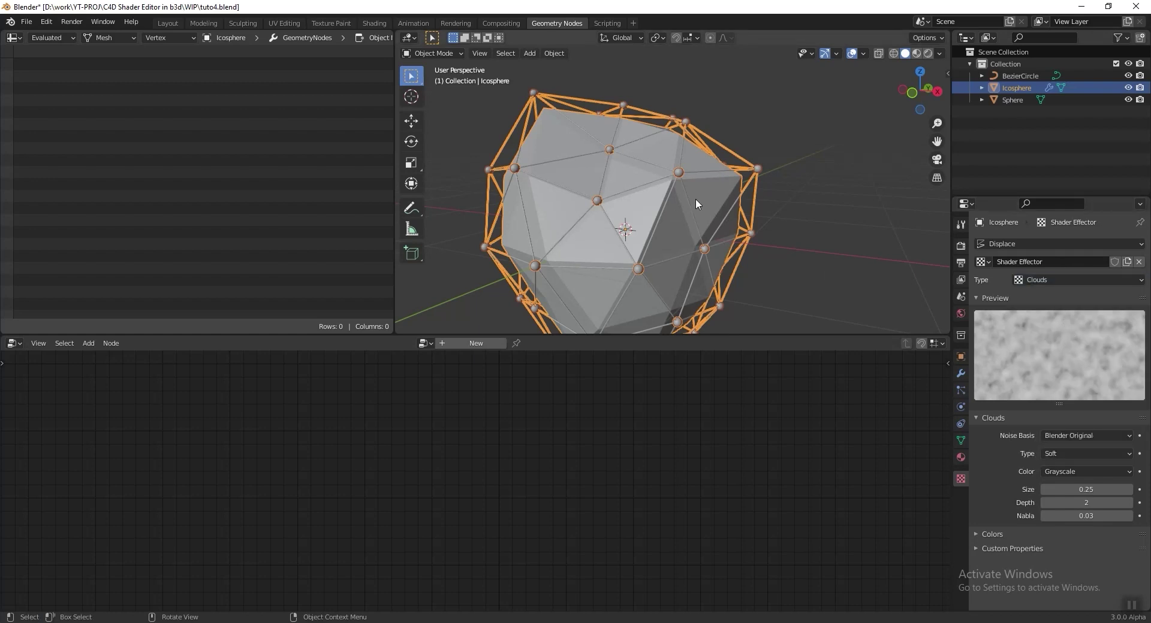
scroll(695, 199, "down", 2)
middle_click_drag(696, 198, 714, 191, "shift")
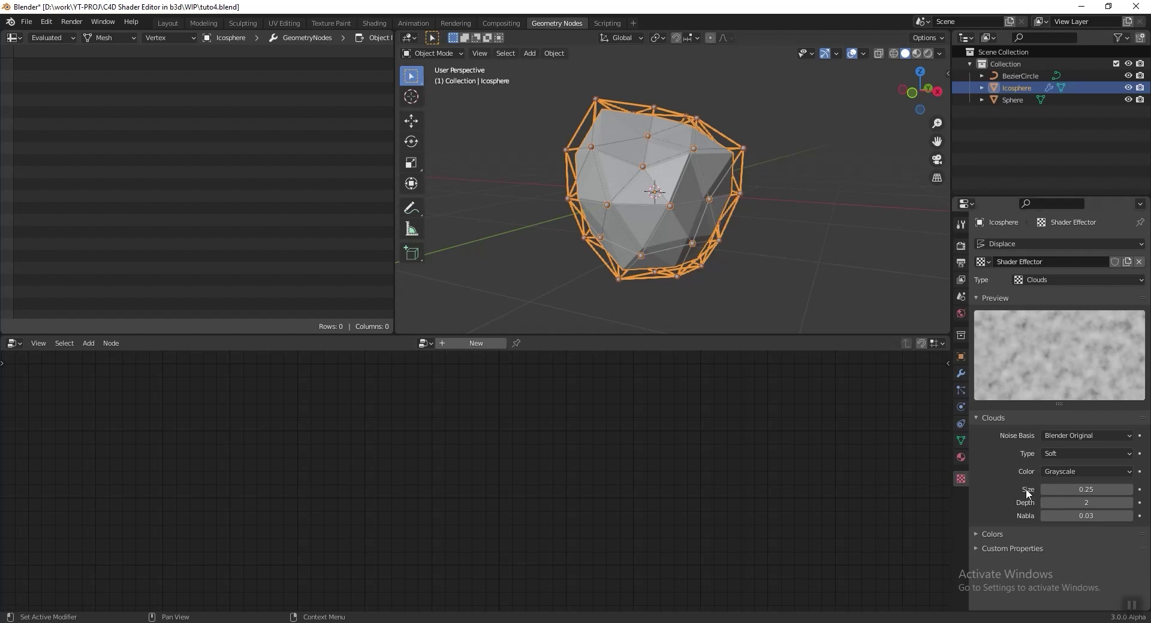
Set the Clouds texture's size to 0.30 and its contrast to 0.8
left_click_drag(1076, 482, 1097, 482)
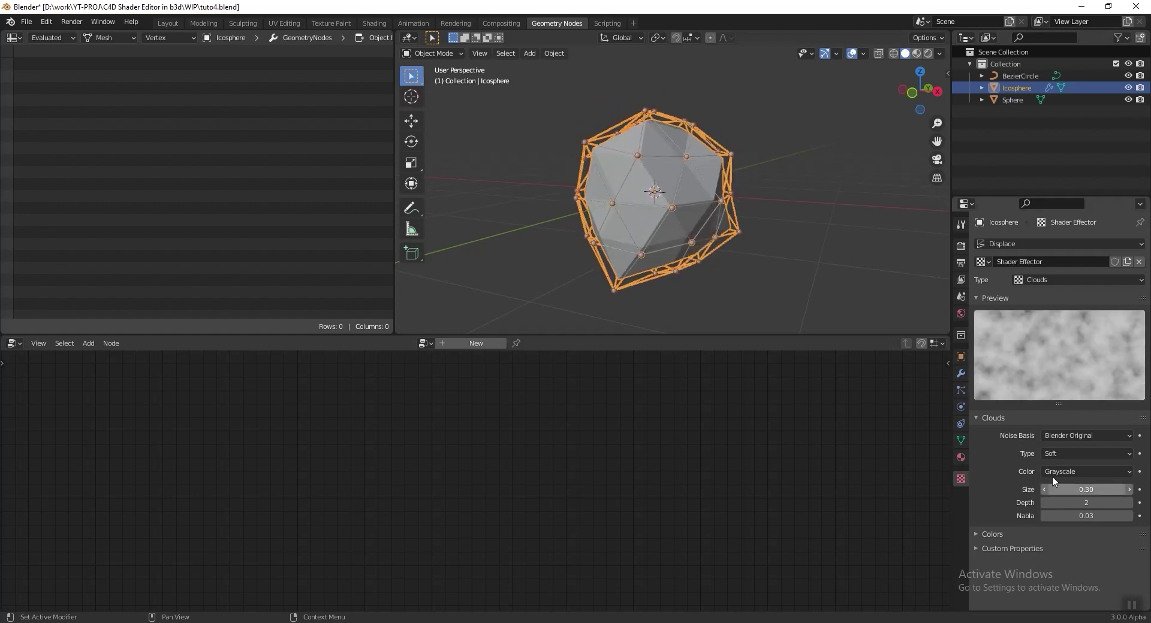
left_click(1004, 533)
scroll(1037, 533, "down", 3)
left_click_drag(1079, 558, 1127, 558)
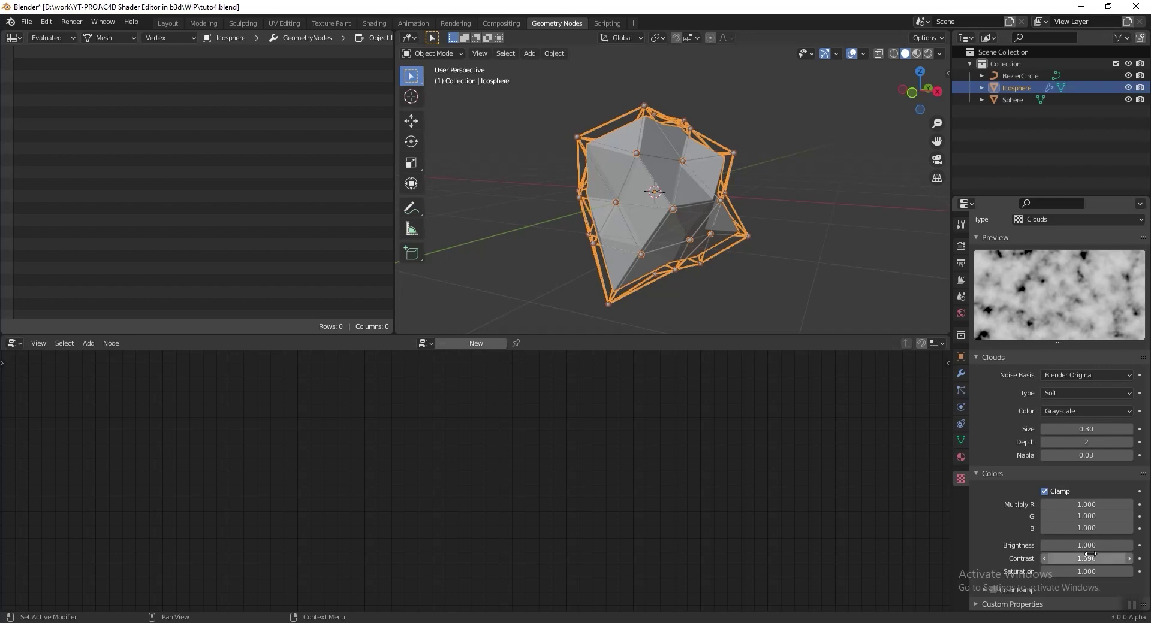
left_click(1096, 560)
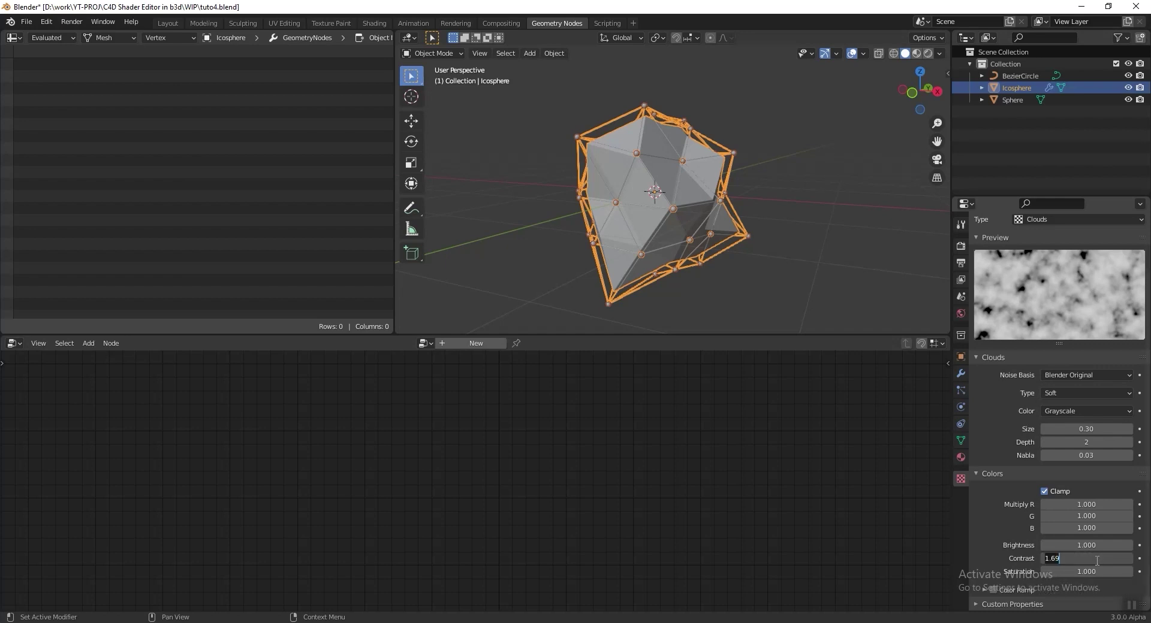
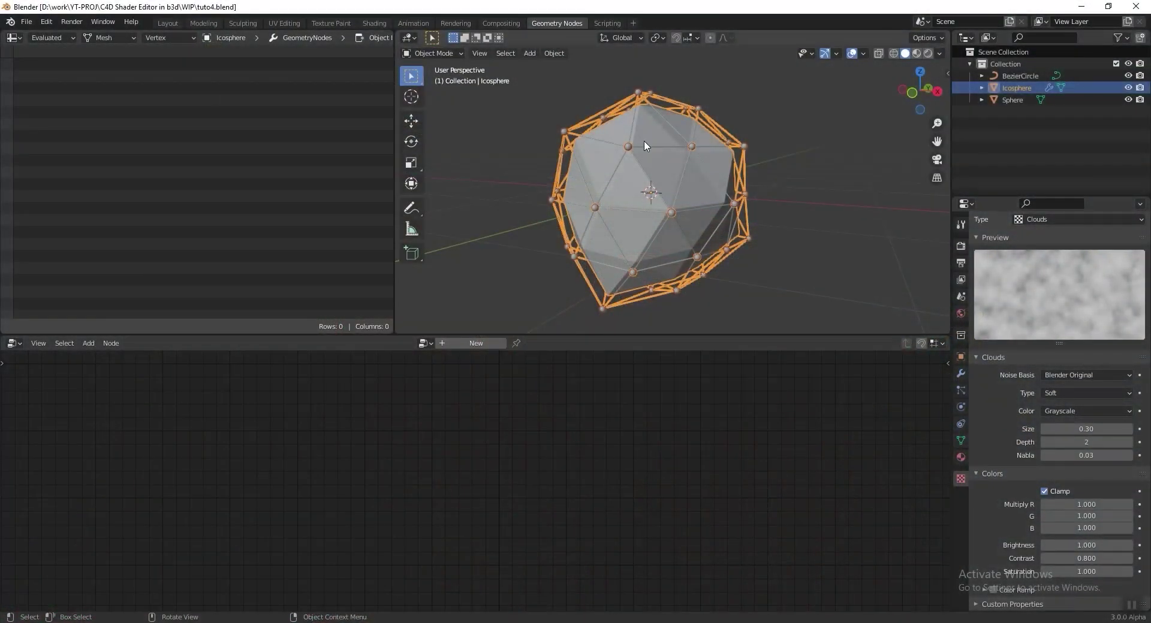
Add a Plain Axes empty at the scene's center and scale it up to about 1.24
key("shift+a")
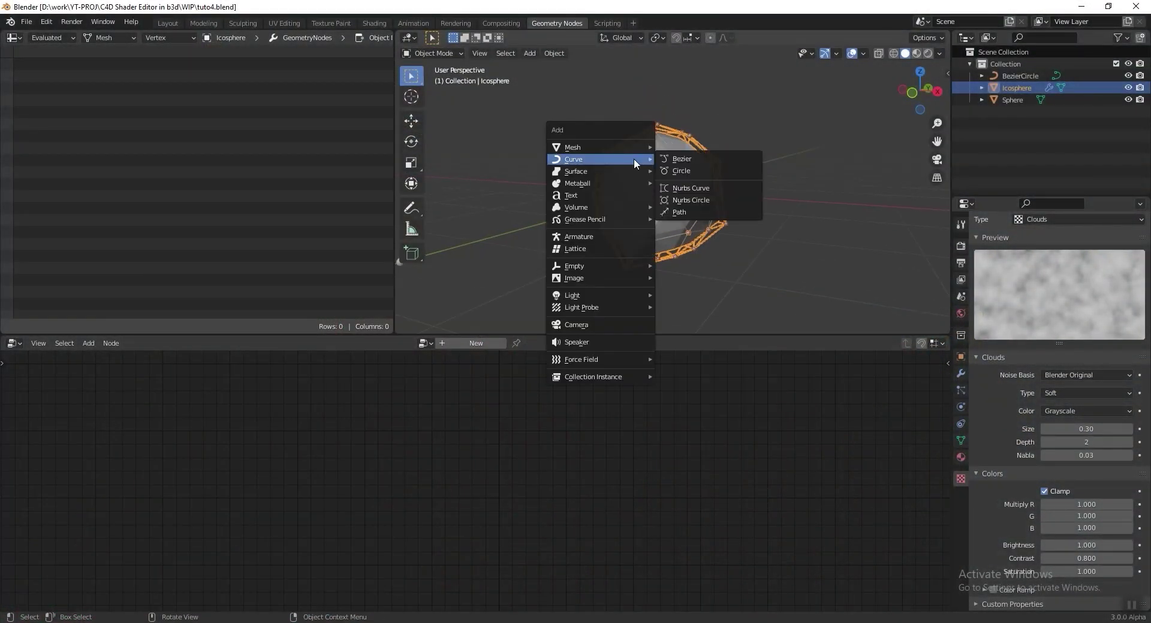
mouse_move(618, 265)
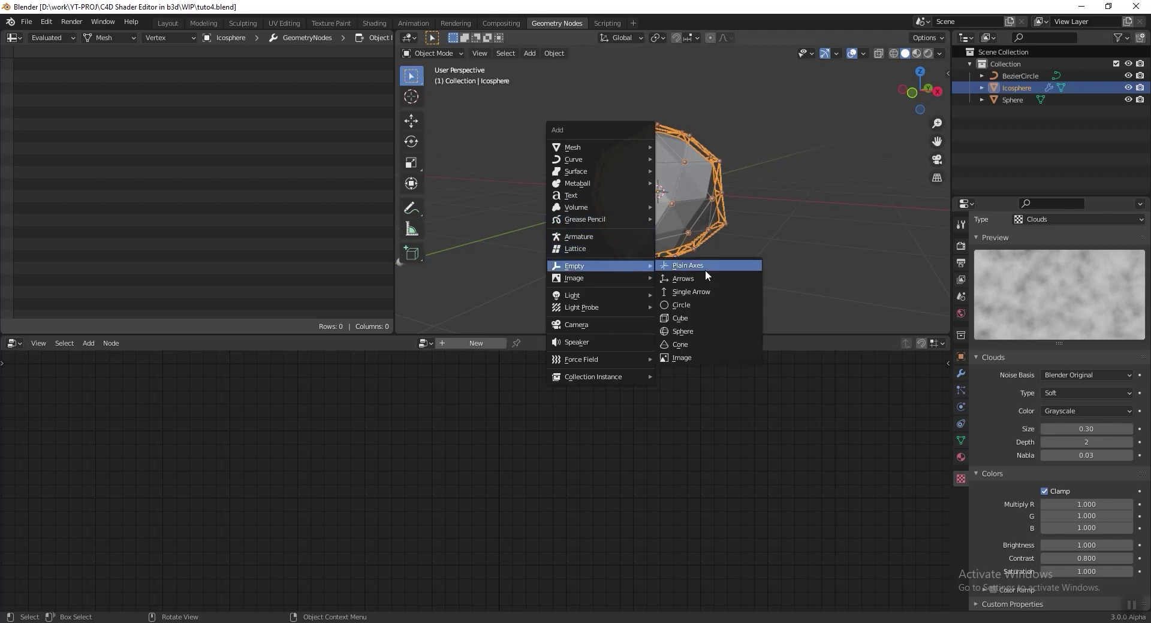
left_click(706, 269)
key("s")
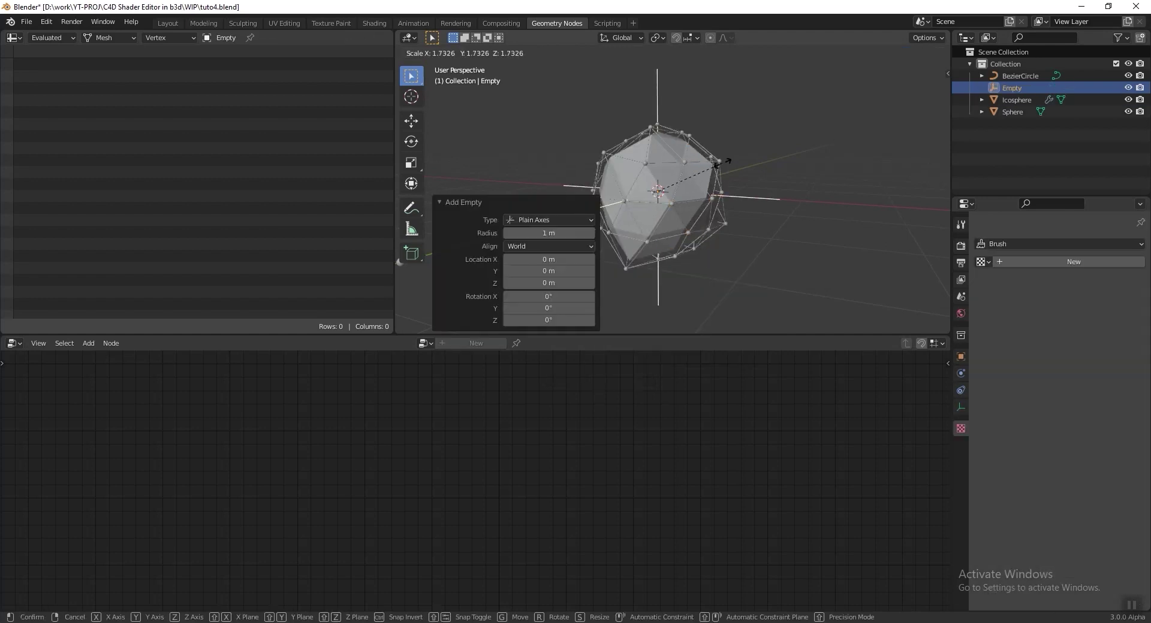
left_click(718, 186)
Move the empty about 2.06 m up along the Z axis, above the ico sphere
middle_click_drag(717, 182, 767, 222)
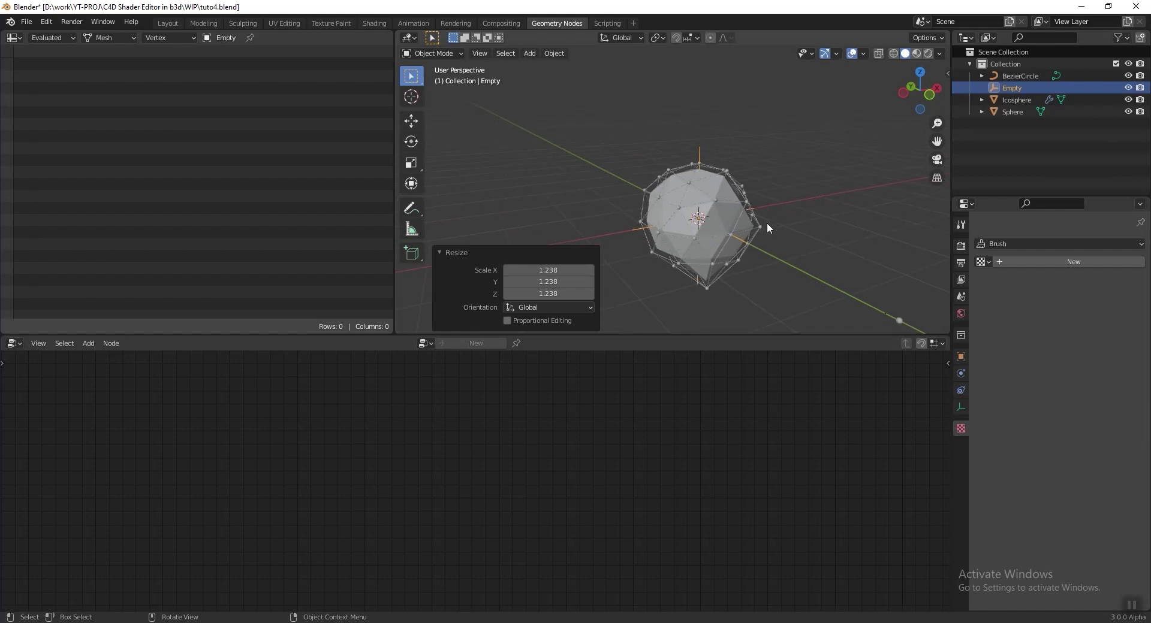
key("g")
key("z")
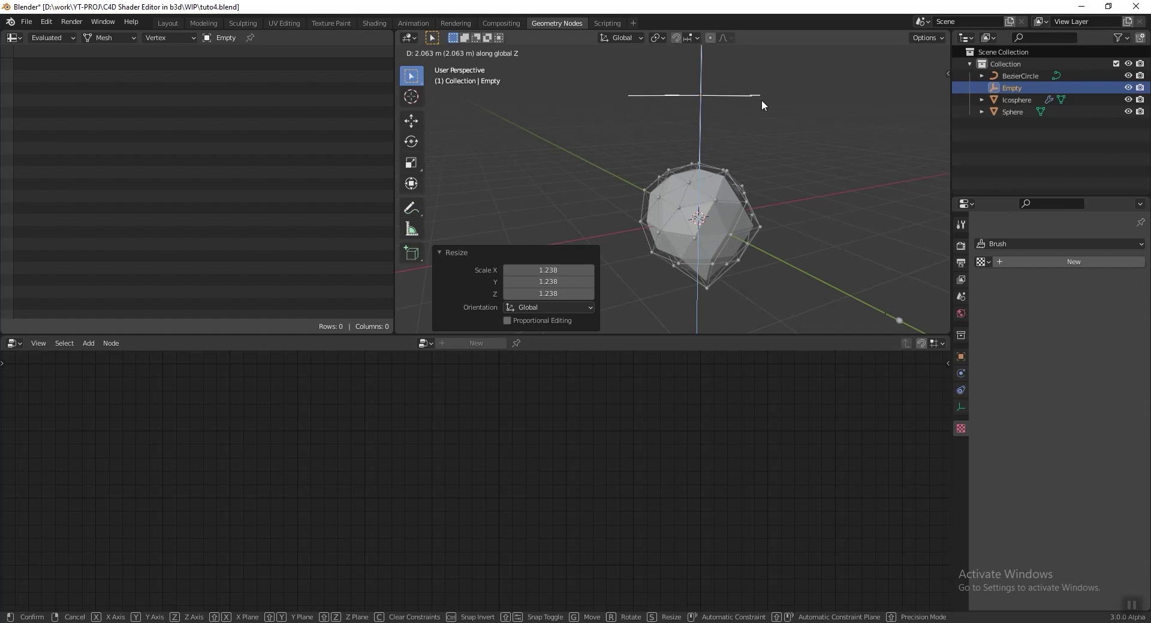
left_click(761, 100)
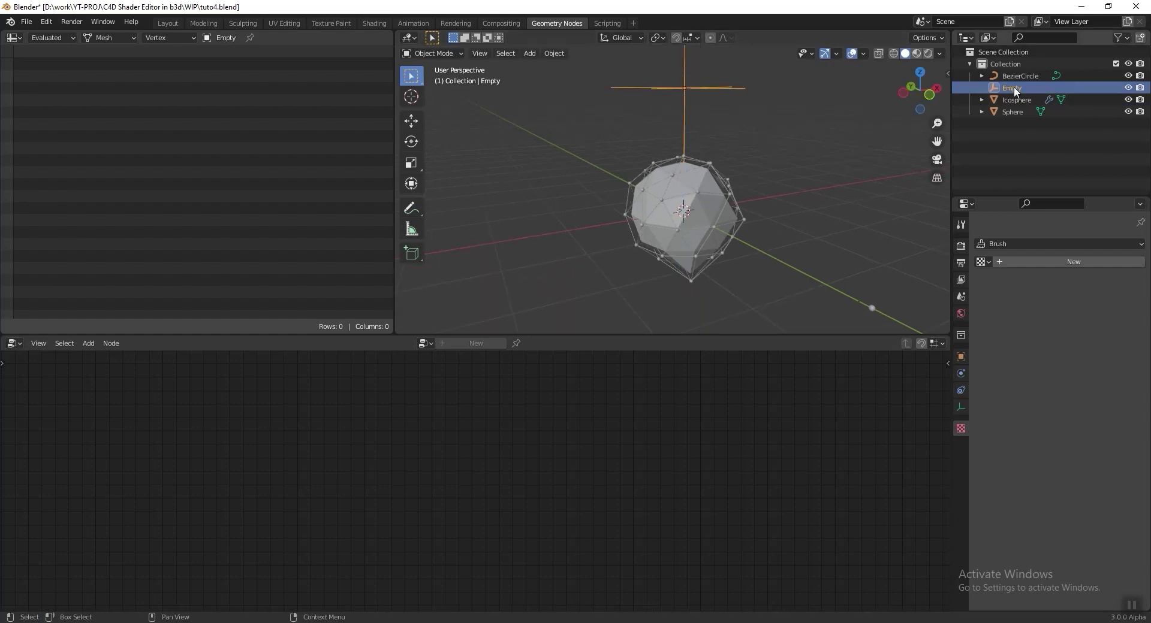
Rename the empty as Controller and save the file
double_click(1013, 88)
type("C")
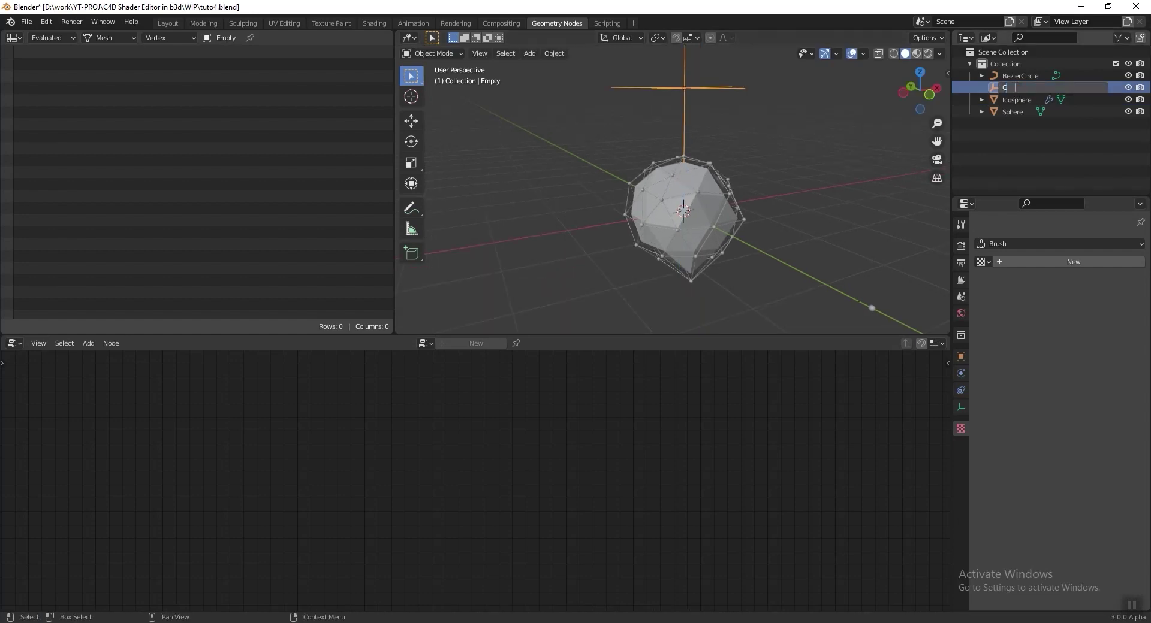
type("ontroller")
key("Return")
key("ctrl+s")
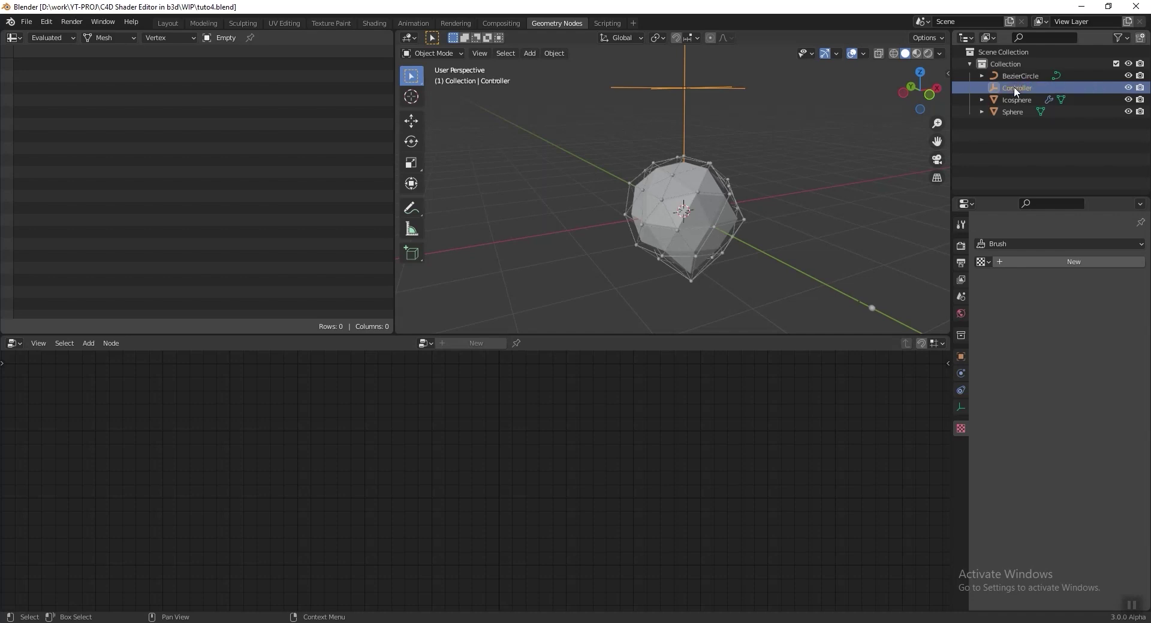
Set the ico sphere's Displace coordinates to Object and assign the Controller empty as the reference object
left_click(721, 211)
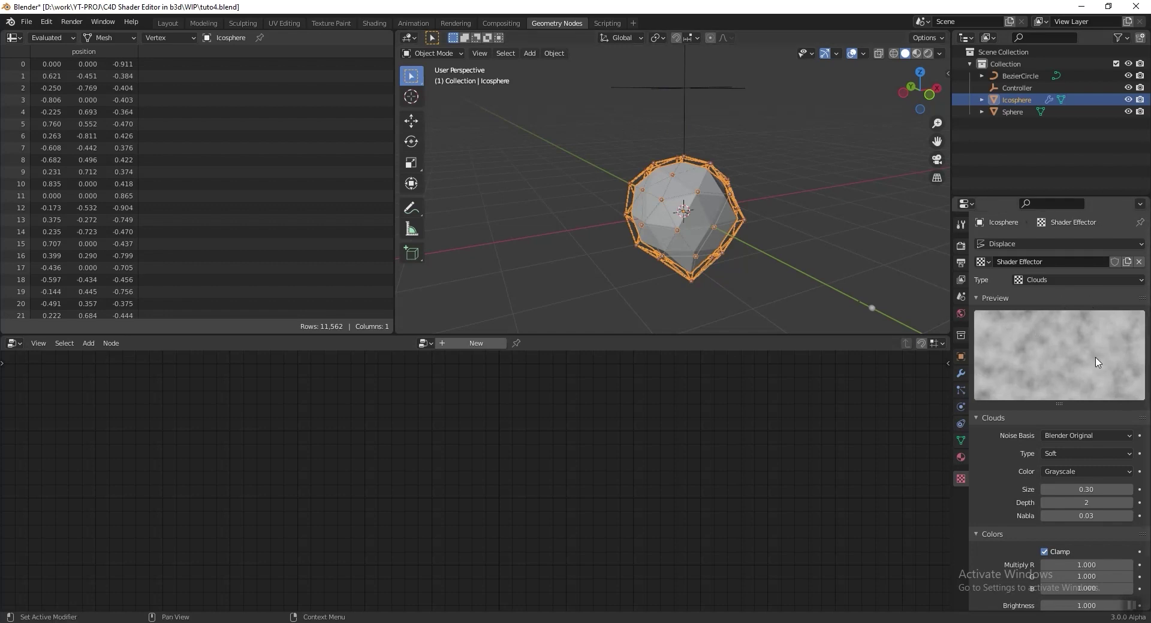
left_click(962, 374)
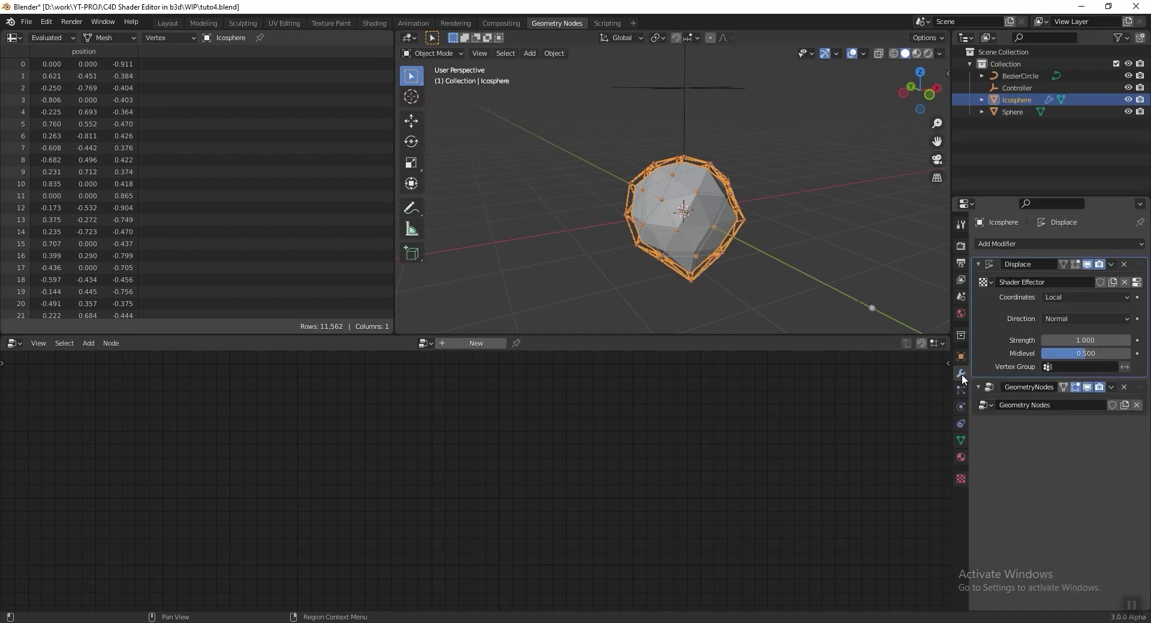
left_click(1091, 296)
left_click(1075, 336)
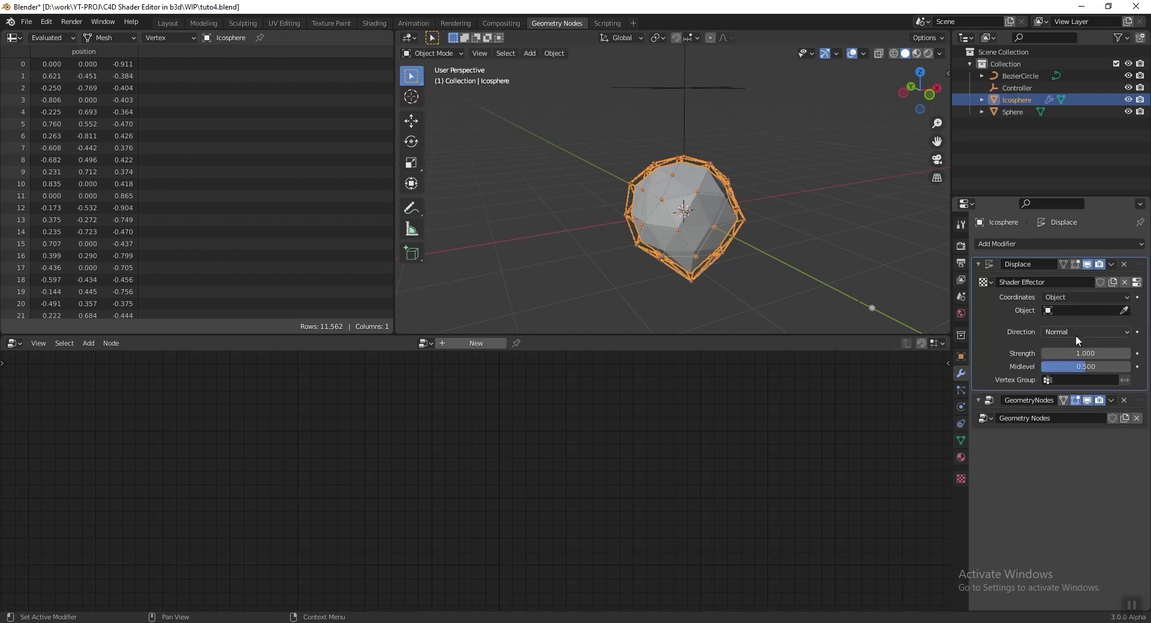
left_click(1124, 310)
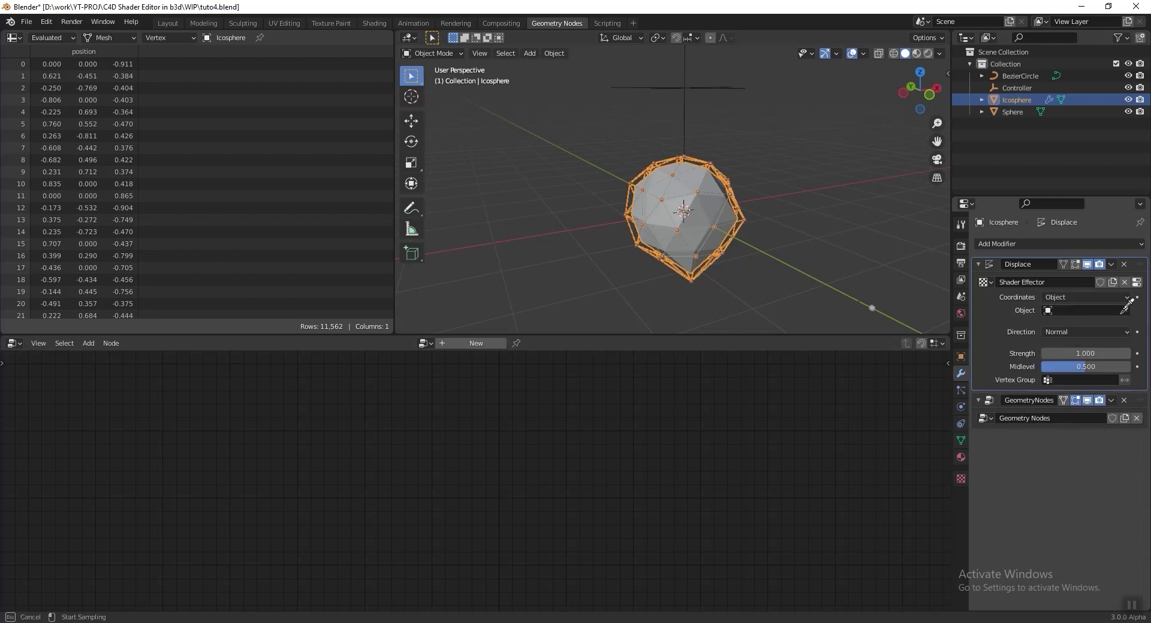
left_click(685, 85)
Rotate the Controller empty about 1.79° around Z, scale it up to about 1.407, and save the file
left_click(685, 84)
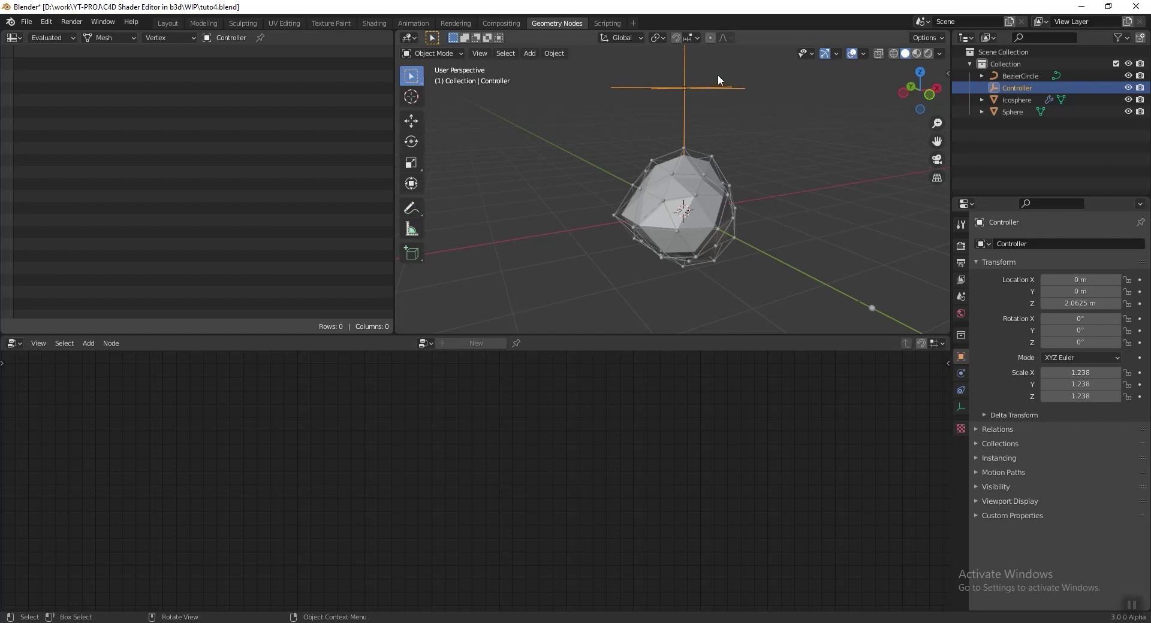
key("r")
key("z")
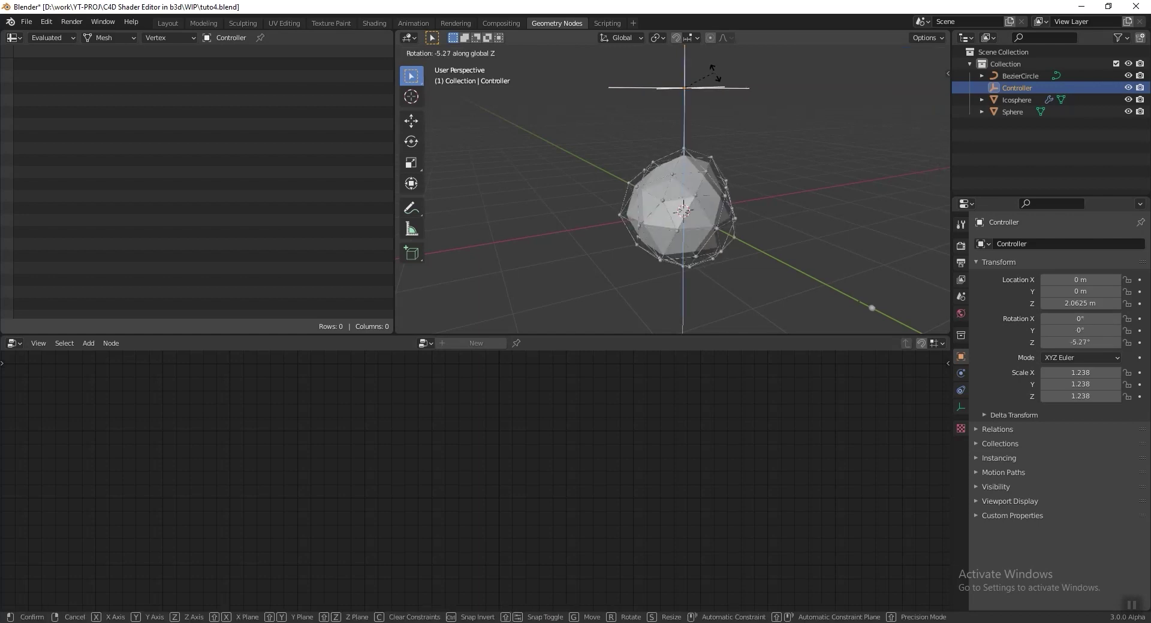
left_click(732, 78)
key("s")
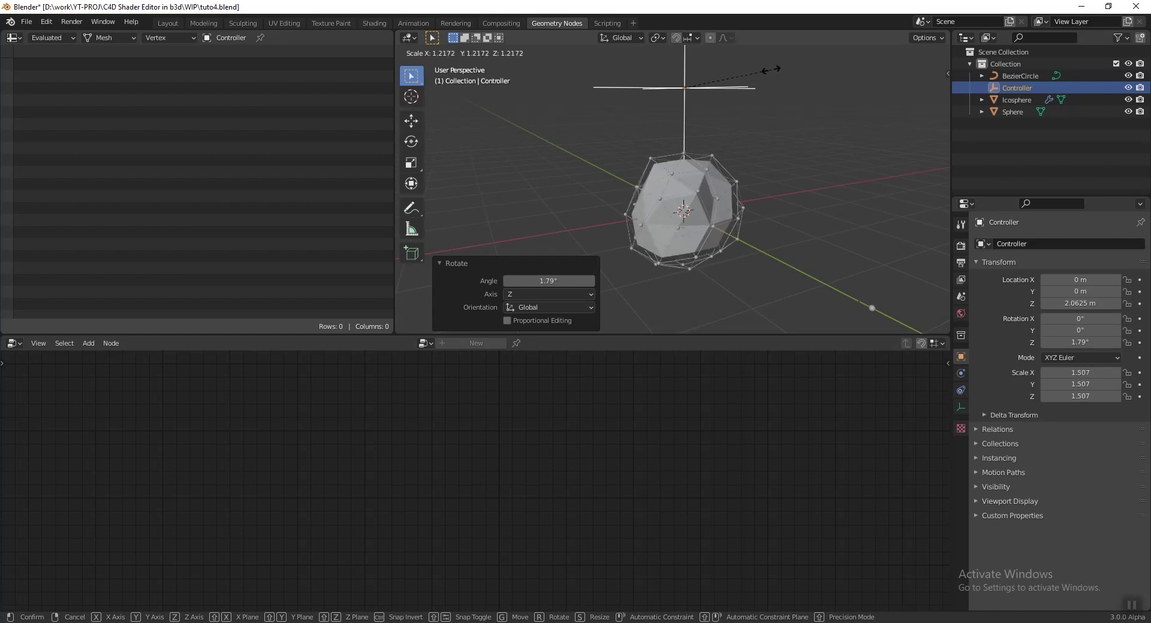
left_click(765, 74)
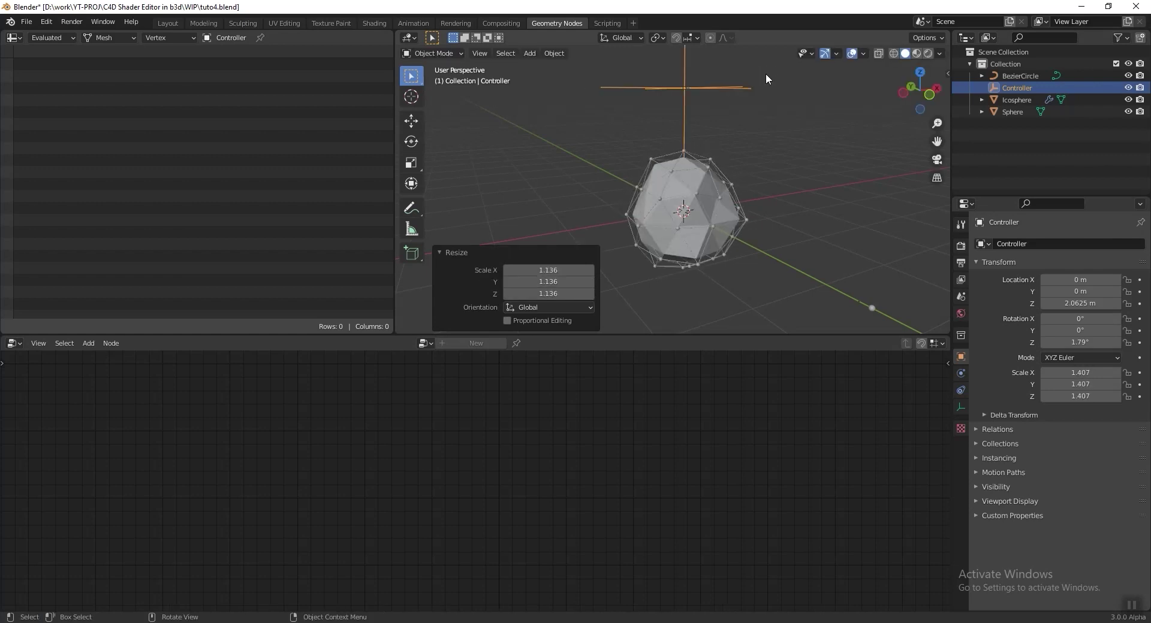
key("ctrl+s")
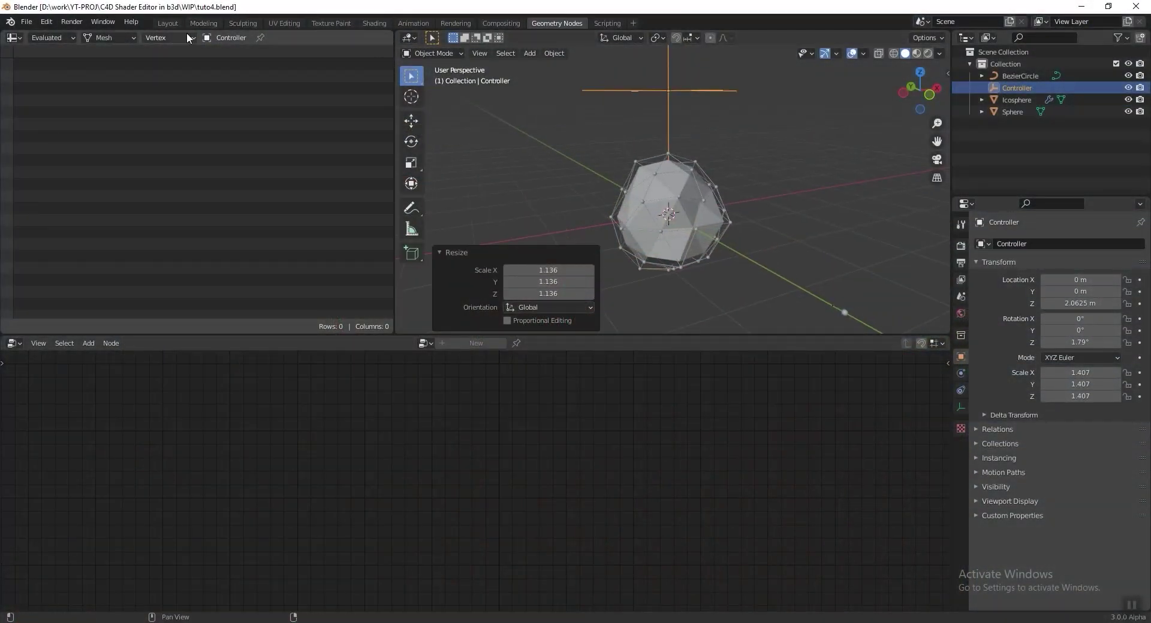
Switch to the Layout workspace and drive the Controller's Z rotation with the expression #frame
left_click(173, 22)
middle_click_drag(750, 298, 682, 286)
key("n")
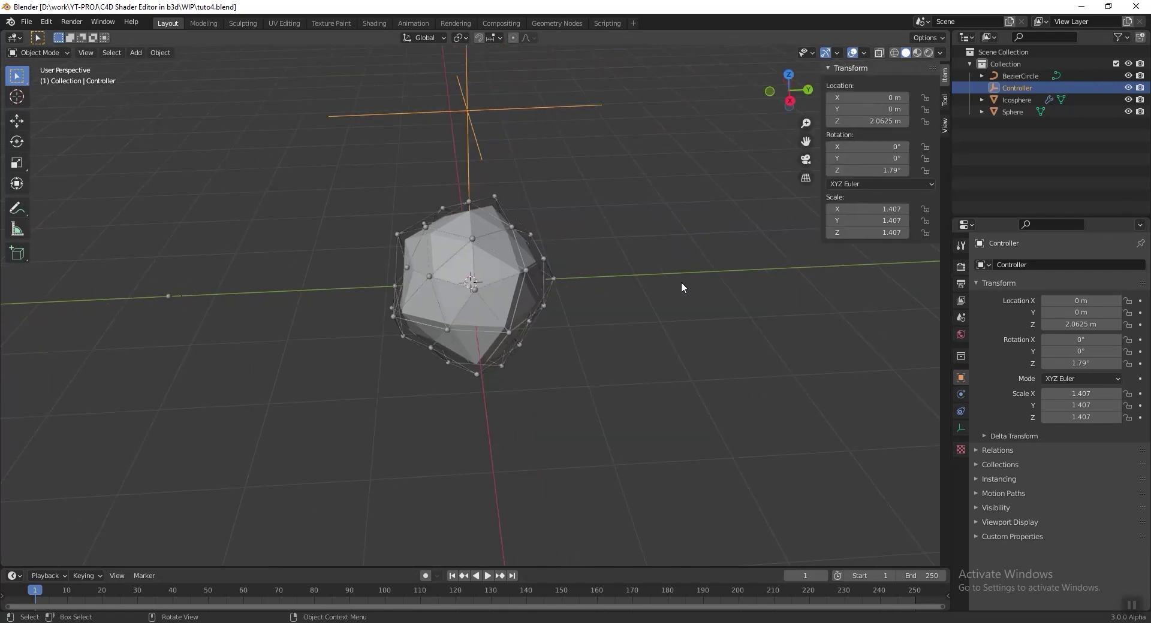
middle_click_drag(692, 274, 706, 236)
key("ctrl+s")
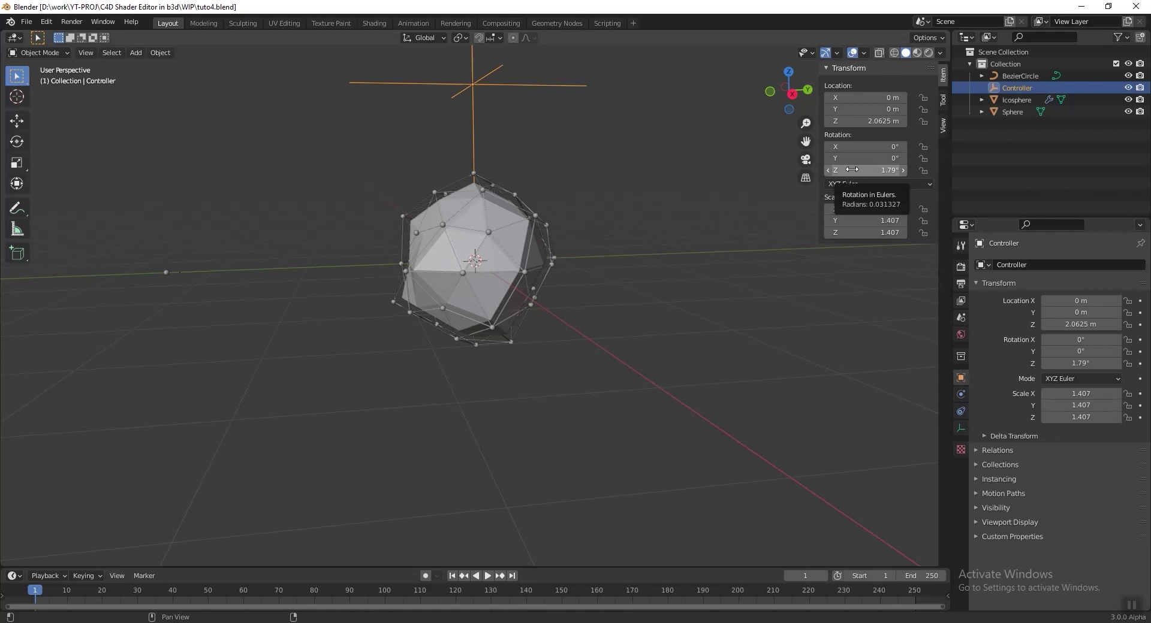
left_click(854, 170)
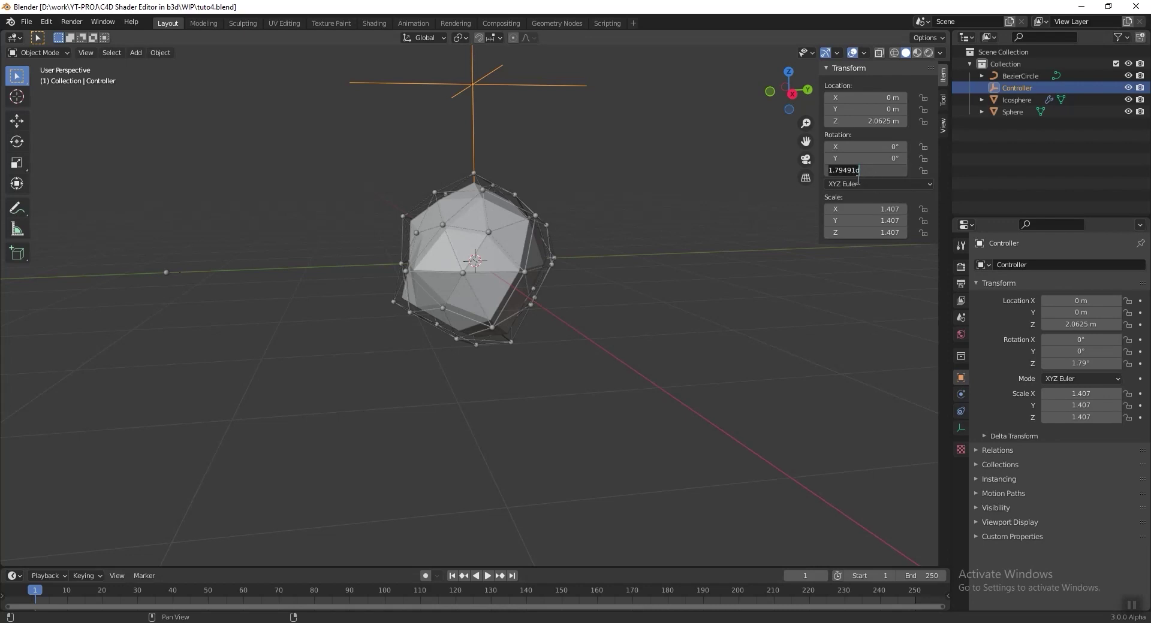
type("#frame")
key("Return")
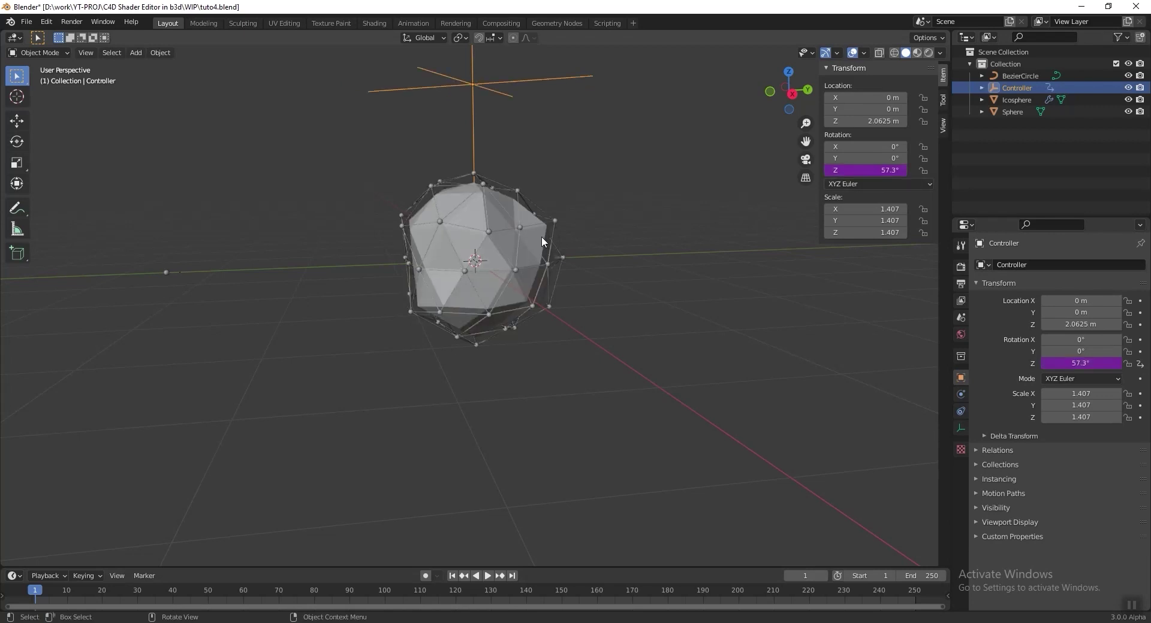
Play the animation to check the Controller's rotation speed, return to the first frame, and save the file
key("space")
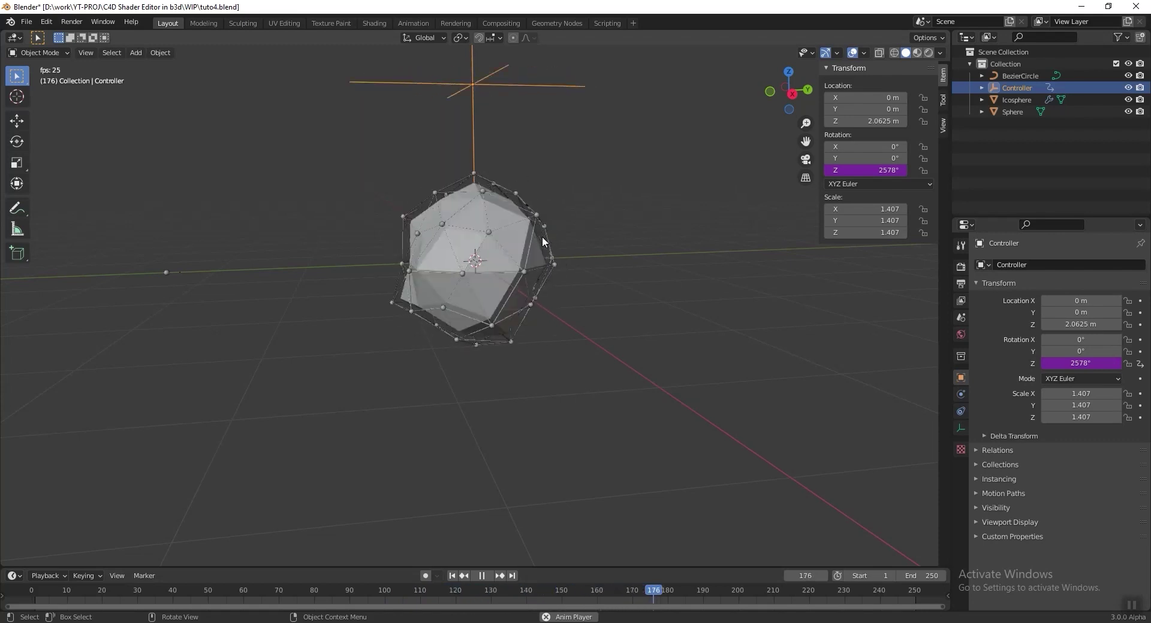
key("space")
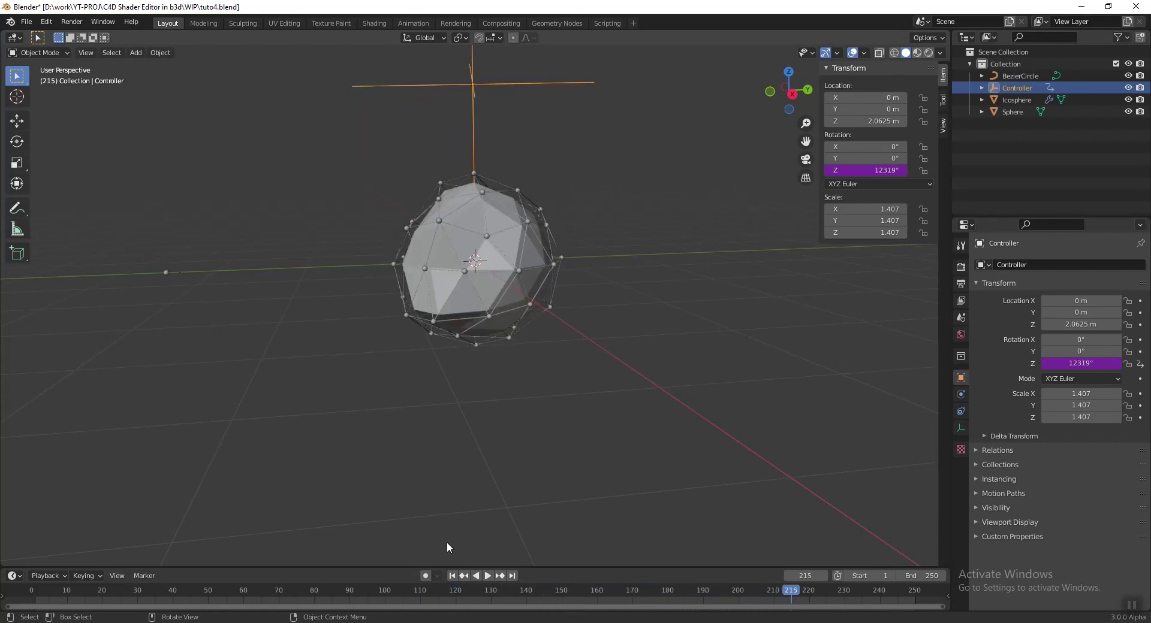
key("shift+Left")
key("ctrl+s")
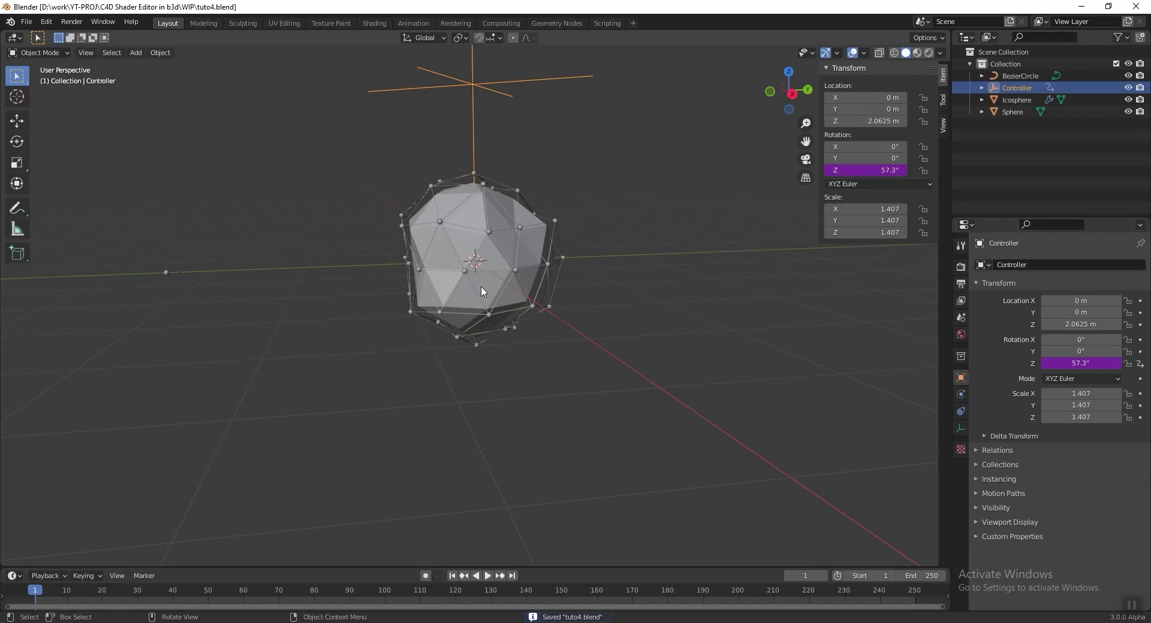
Slow the Controller's Z rotation by changing its driver expression to frame/200
middle_click_drag(482, 292, 503, 289)
left_click(850, 173)
type("frame")
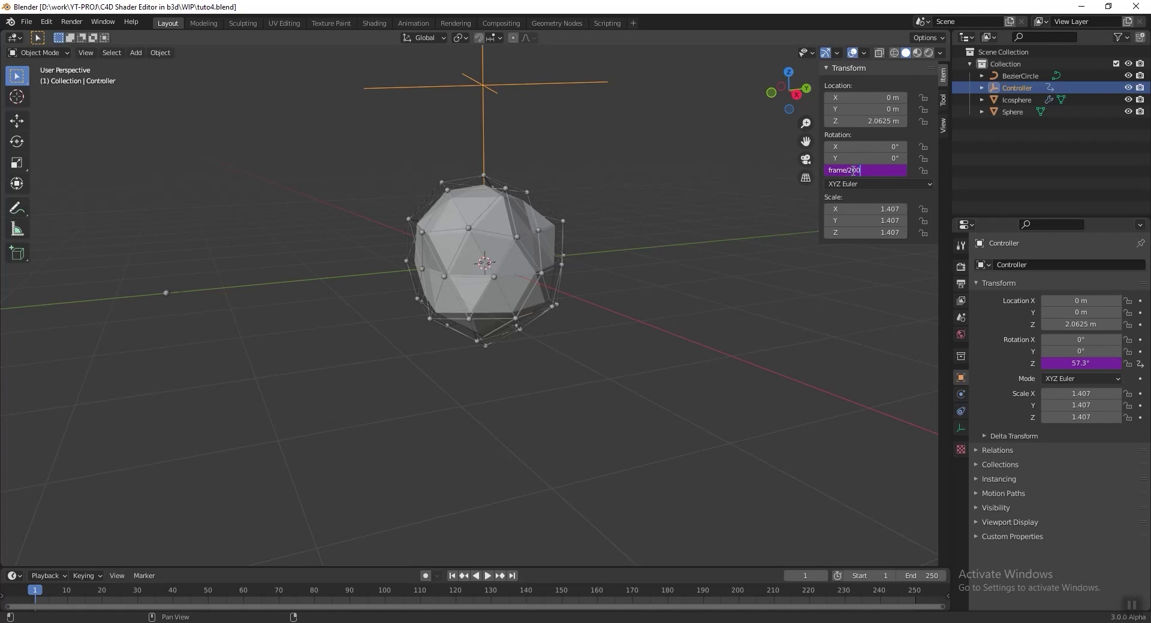
type("/200")
key("Return")
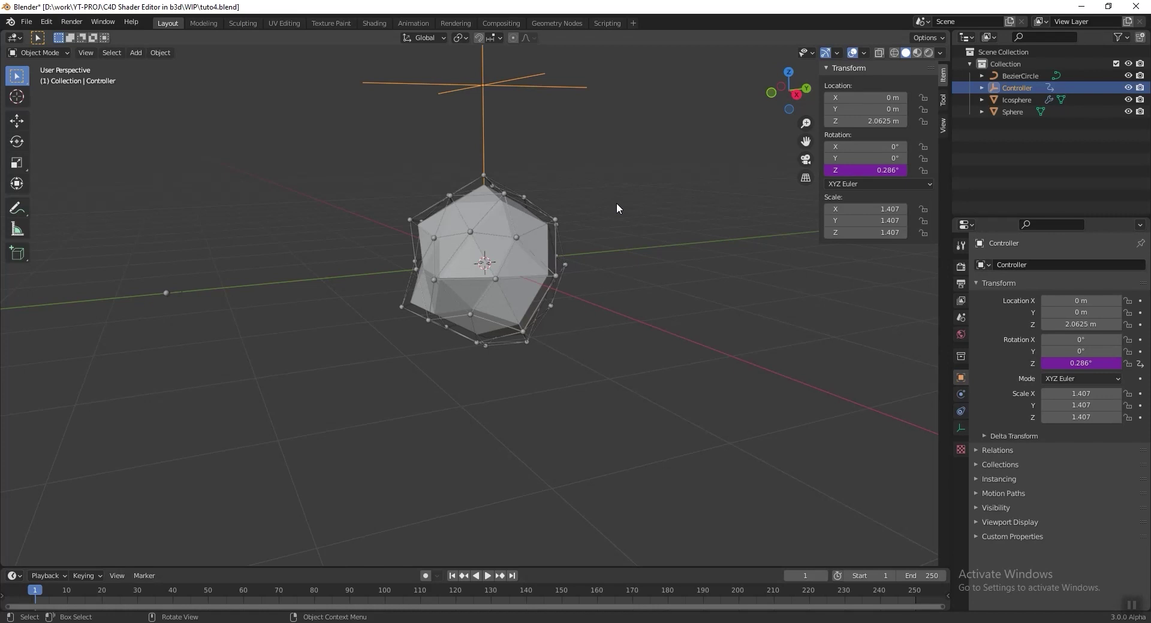
Play the animation with the slowed rotation, return to the first frame, and save the file
key("space")
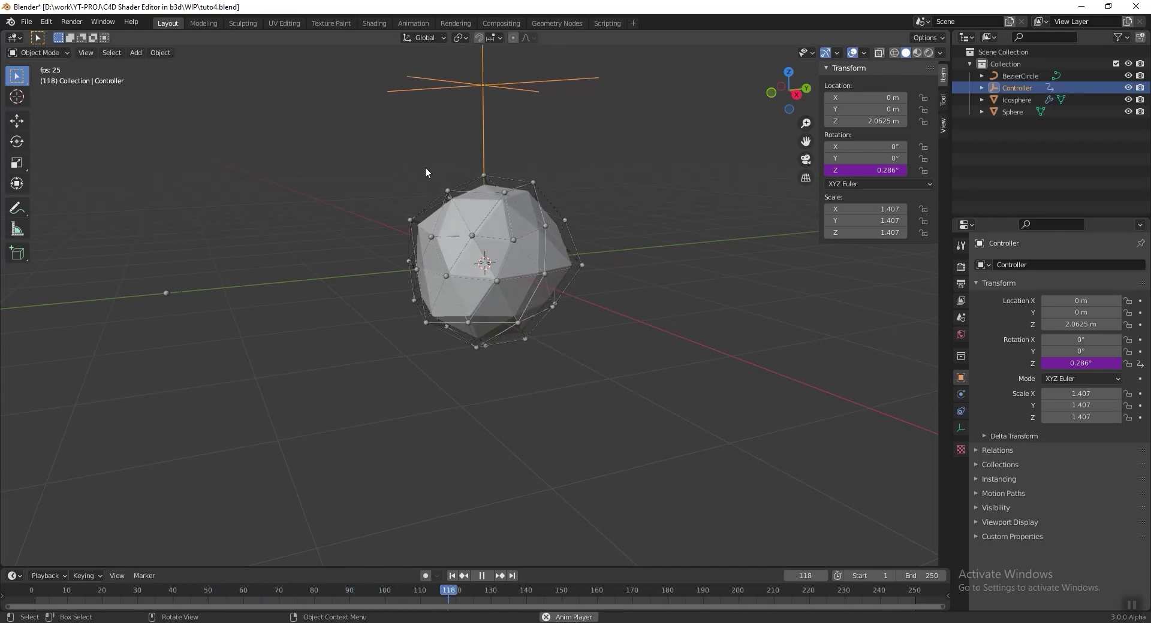
key("space")
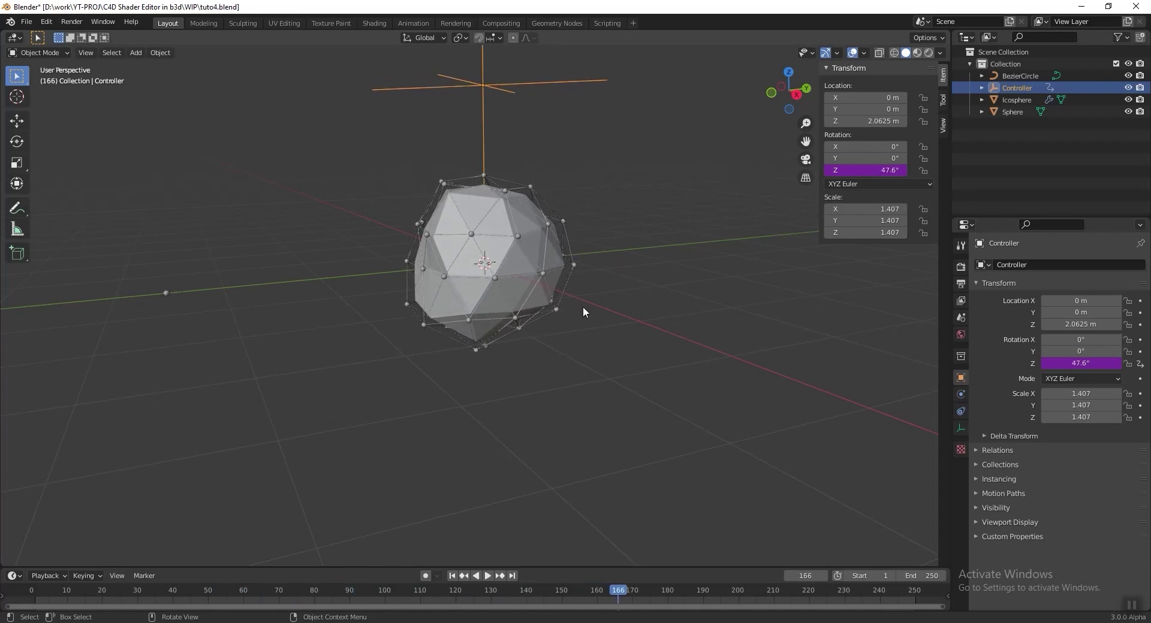
key("shift+Left")
key("ctrl+s")
Set the ico sphere's Displace strength to 2 and save the file
left_click(503, 295)
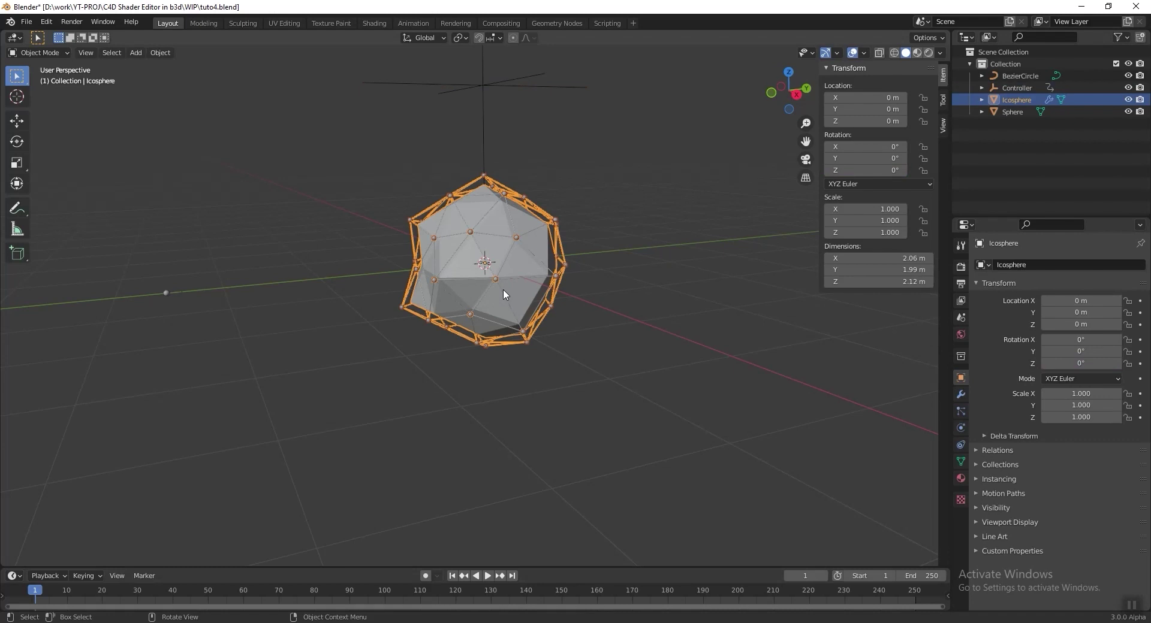
left_click(961, 394)
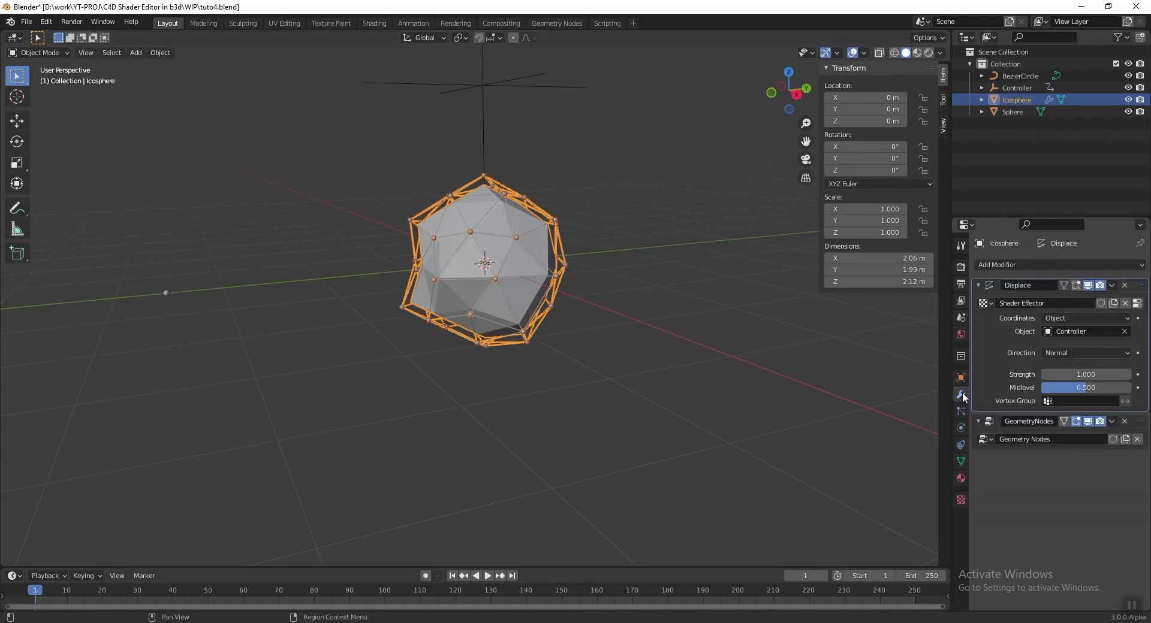
left_click(1091, 376)
type("2")
key("Return")
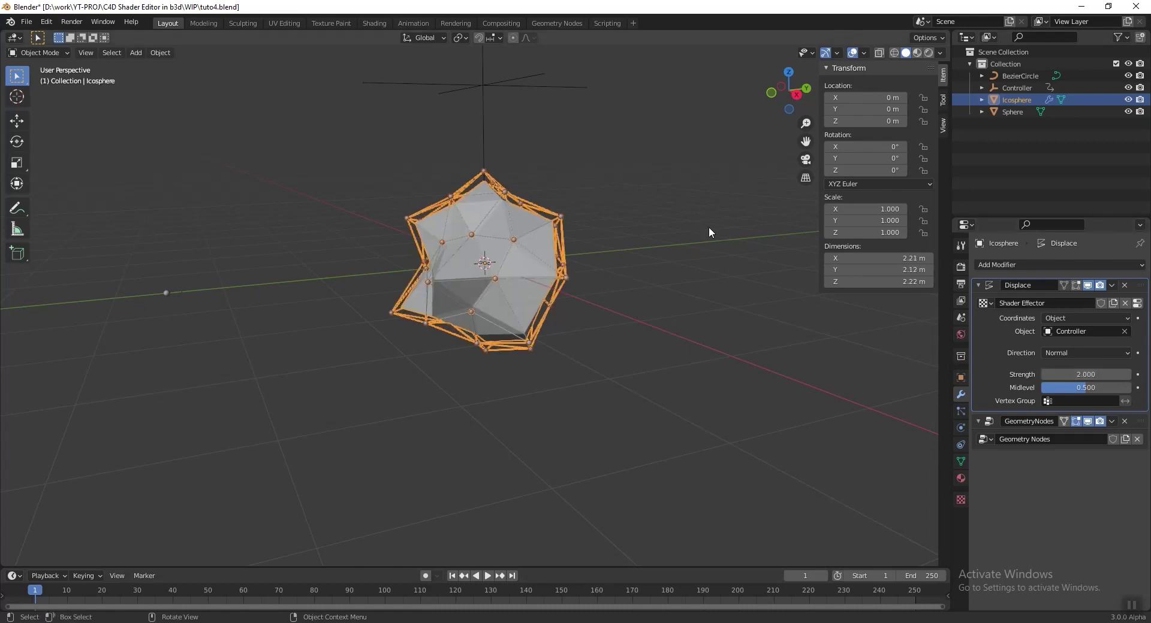
key("ctrl+s")
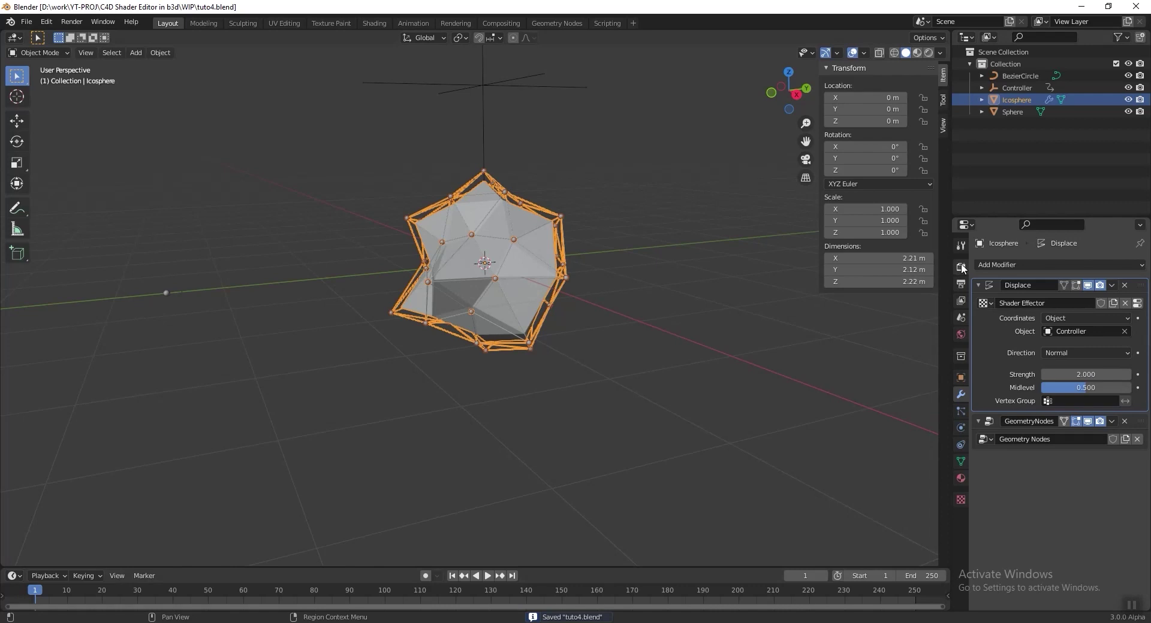
Set the render engine to Cycles with GPU Compute and switch the viewport to rendered shading
left_click(961, 267)
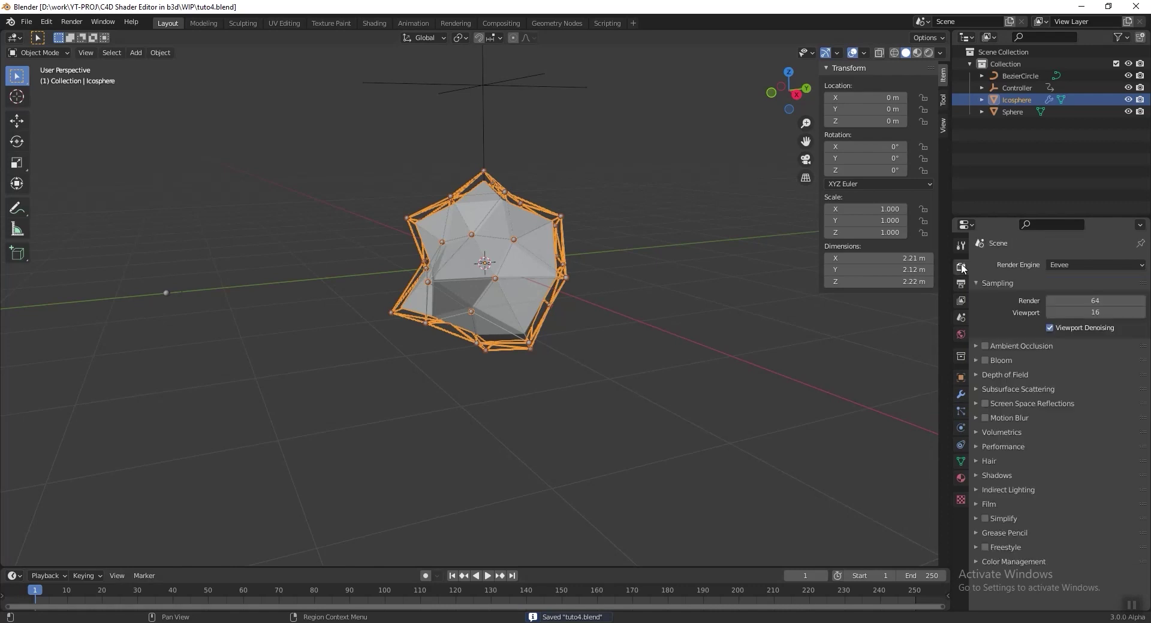
left_click(1066, 266)
left_click(1058, 326)
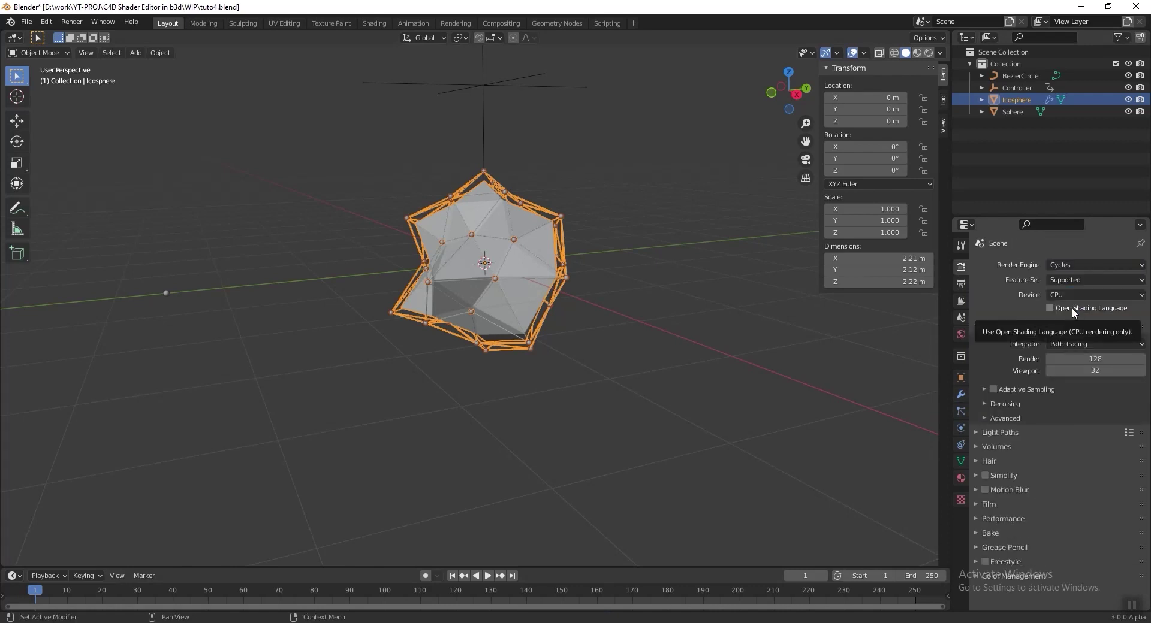
left_click(1065, 293)
left_click(1088, 322)
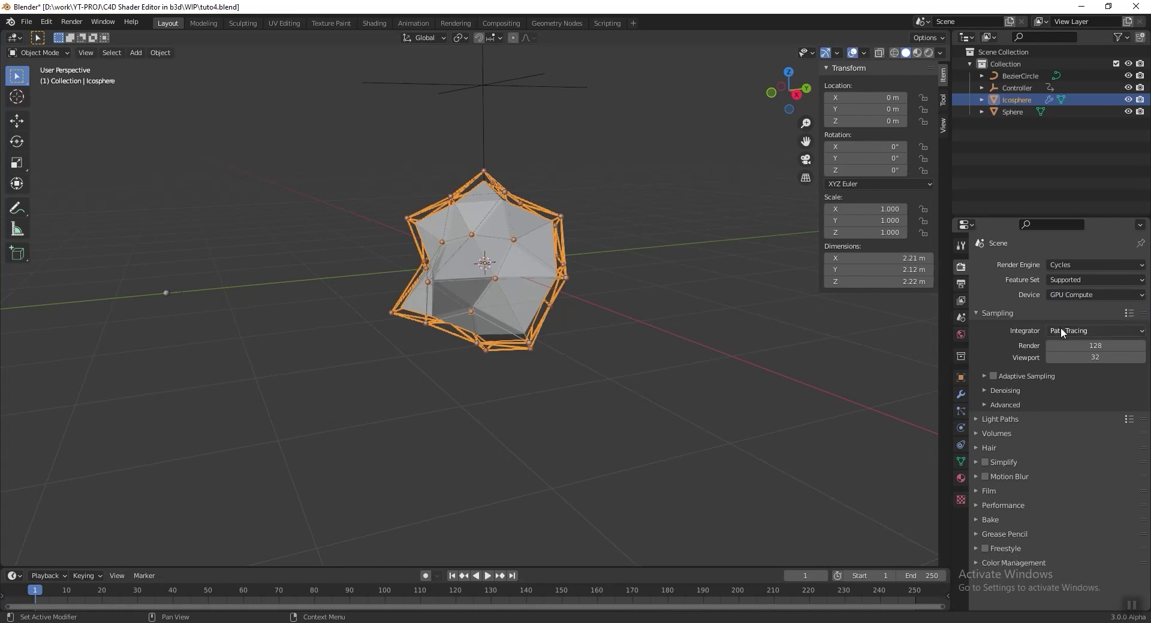
left_click(929, 51)
Deselect the ico sphere and add an Area light at the scene's center
left_click(649, 240)
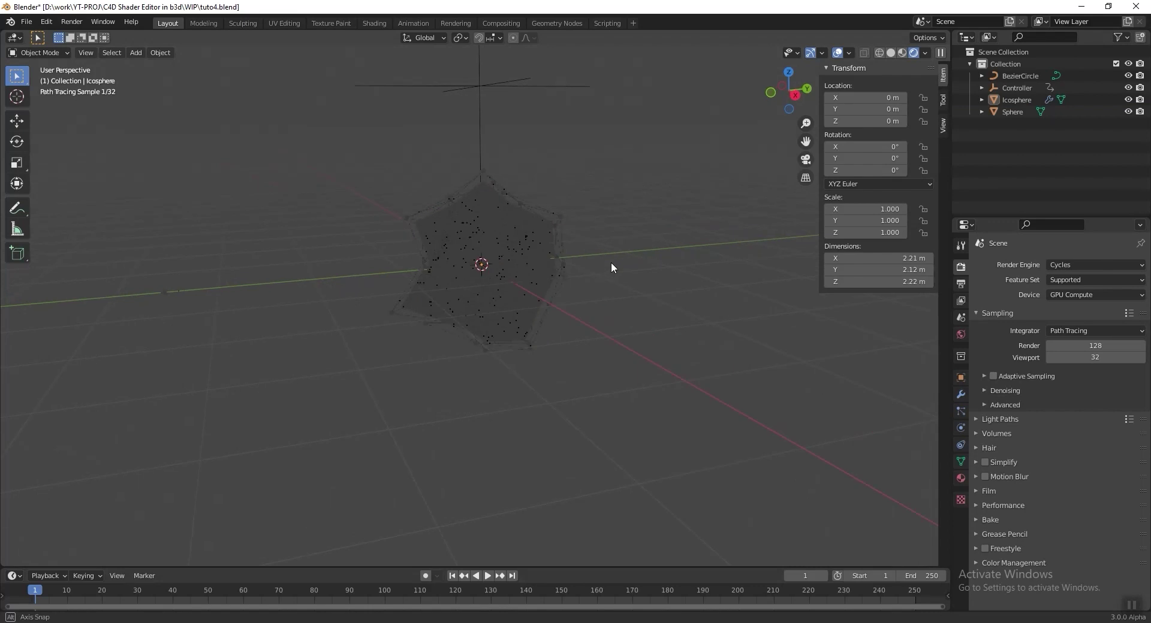
key("shift+a")
mouse_move(337, 277)
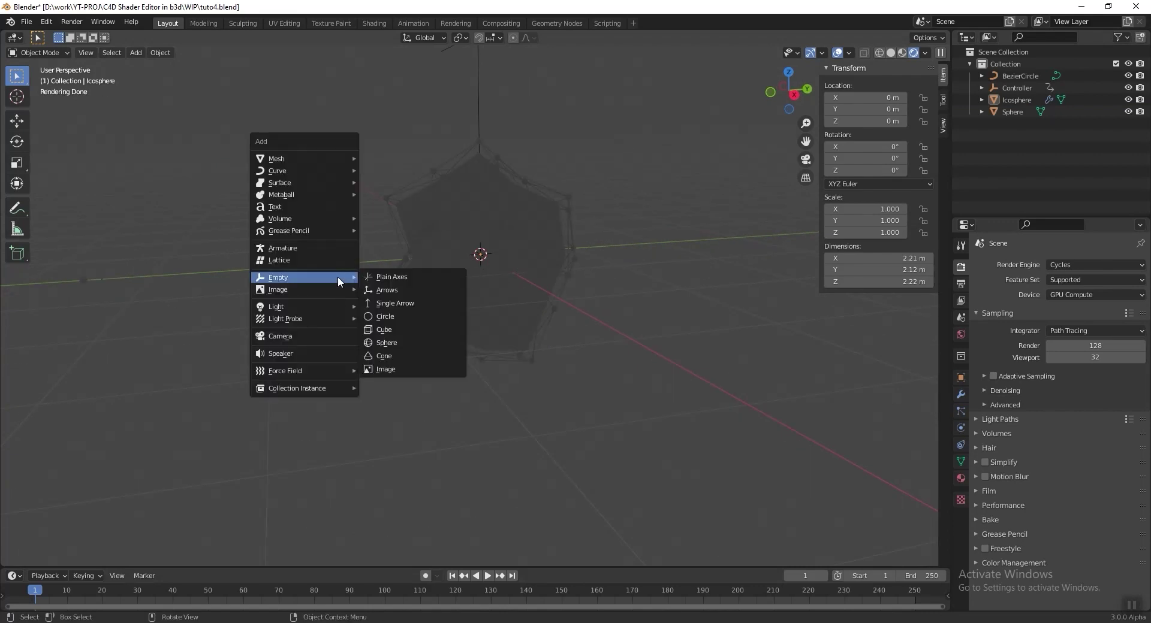
mouse_move(300, 307)
left_click(411, 340)
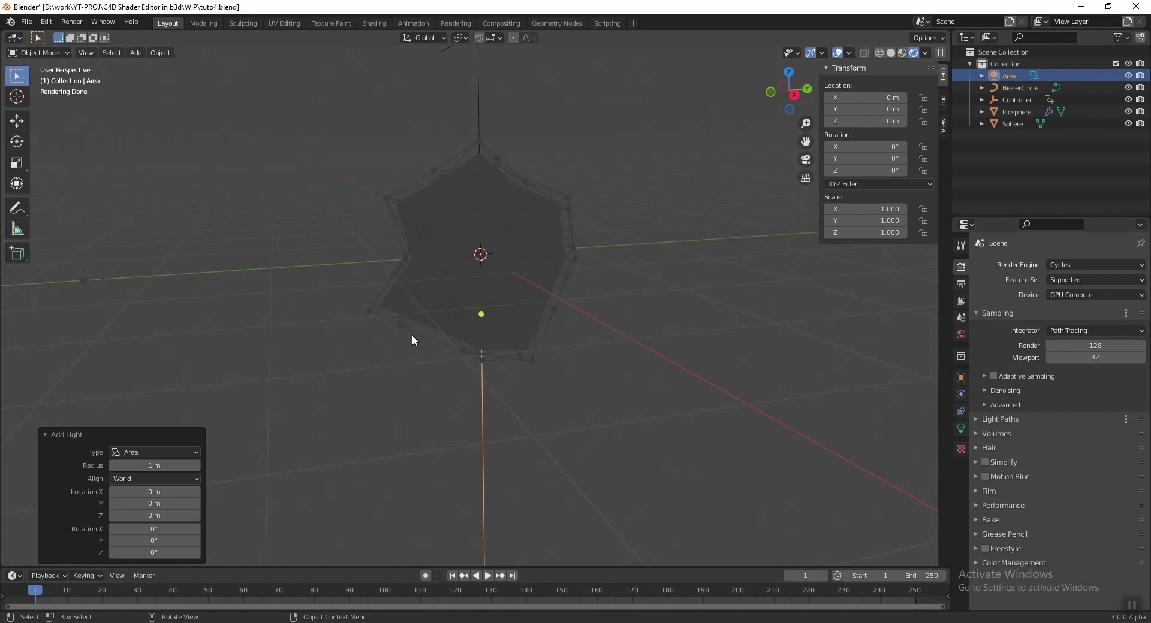
Move the Area light up along the Z axis to about 2.01 m, above the ico sphere
key("g")
key("z")
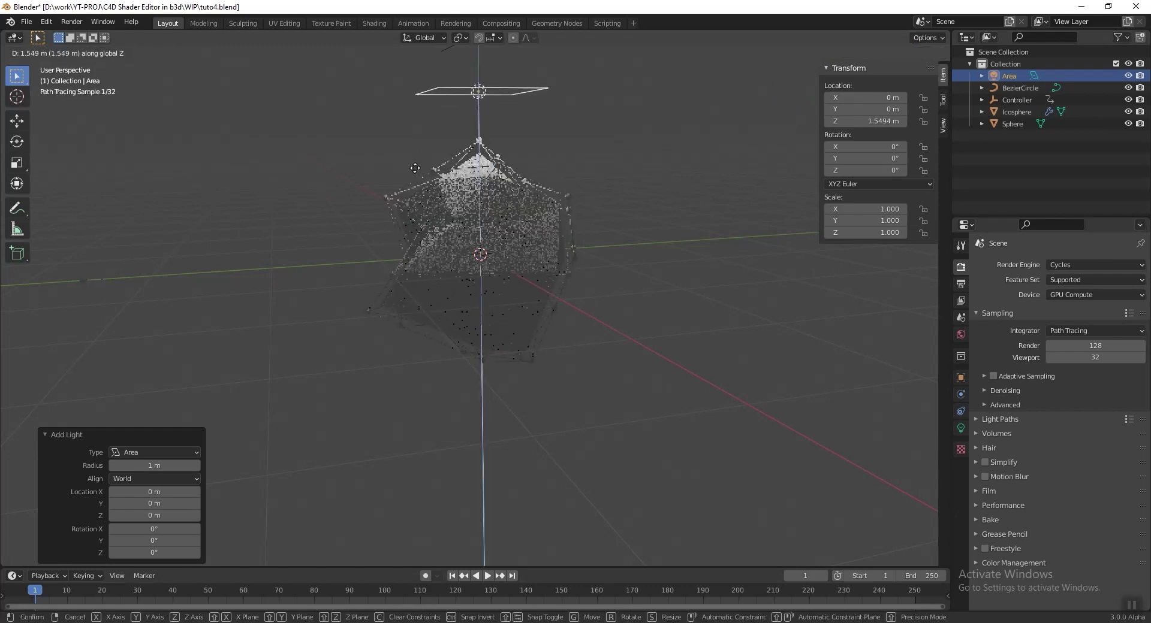
left_click(410, 143)
middle_click_drag(460, 128, 452, 172)
key("g")
key("z")
left_click(451, 126)
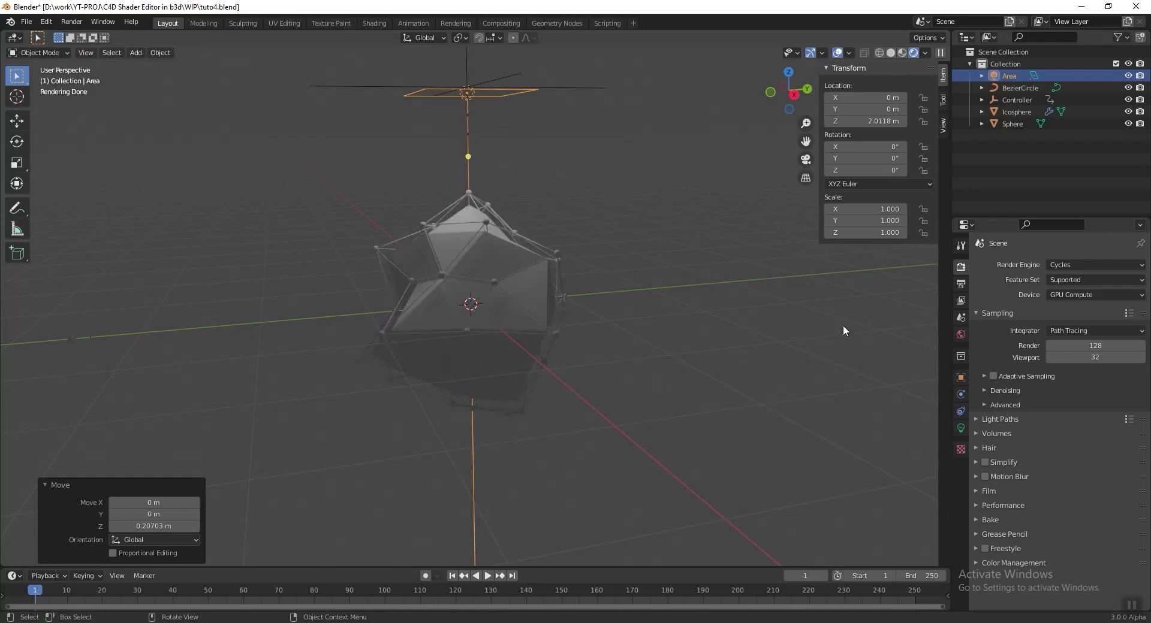
Set the Area light's power to 200 W
left_click(961, 428)
left_click(1073, 342)
type("200")
key("Return")
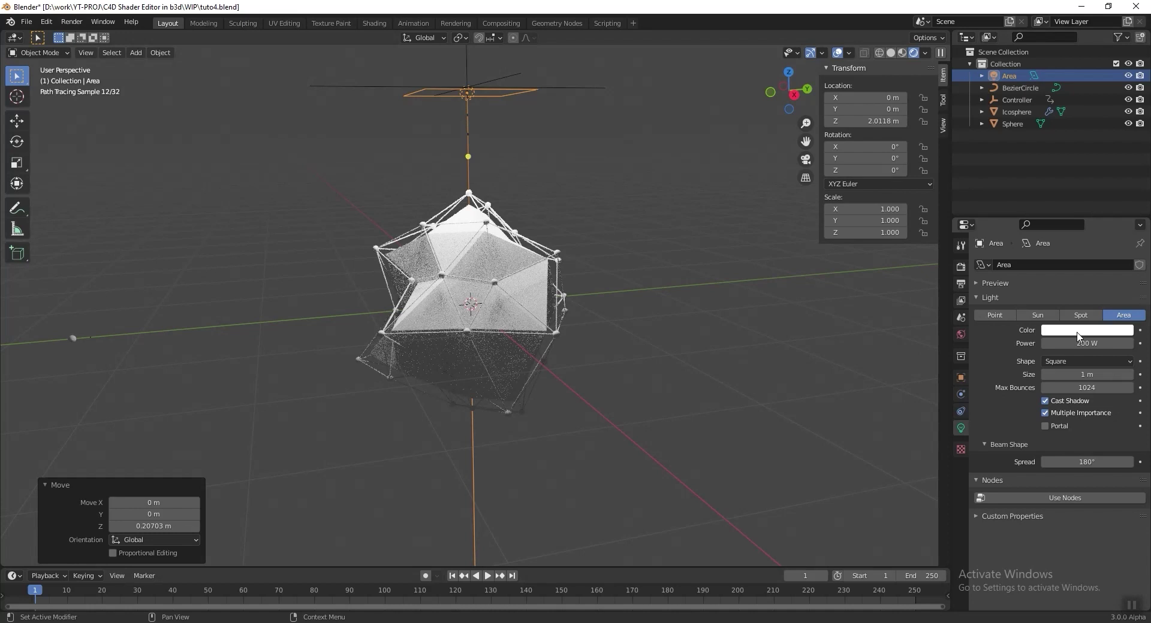
Set the Area light's size to 3.3 m and save the file
left_click(1098, 375)
type("3.3")
key("Return")
key("ctrl+s")
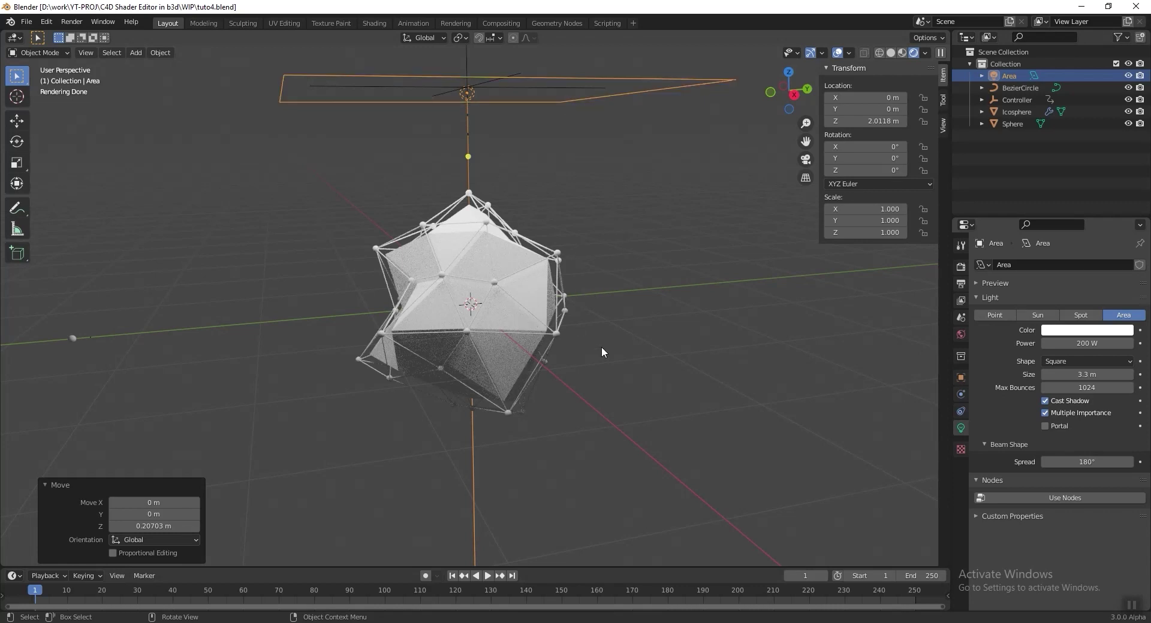
Split the 3D viewport horizontally and turn the lower area into a Shader Editor
left_click_drag(8, 556, 20, 333)
left_click(13, 330)
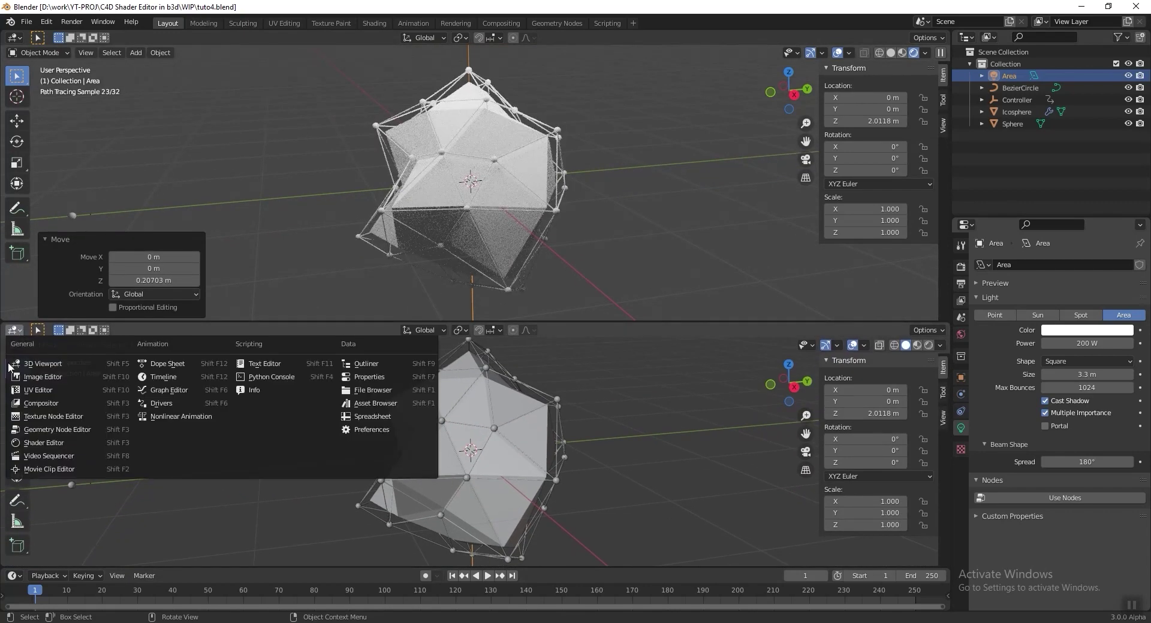
left_click(84, 449)
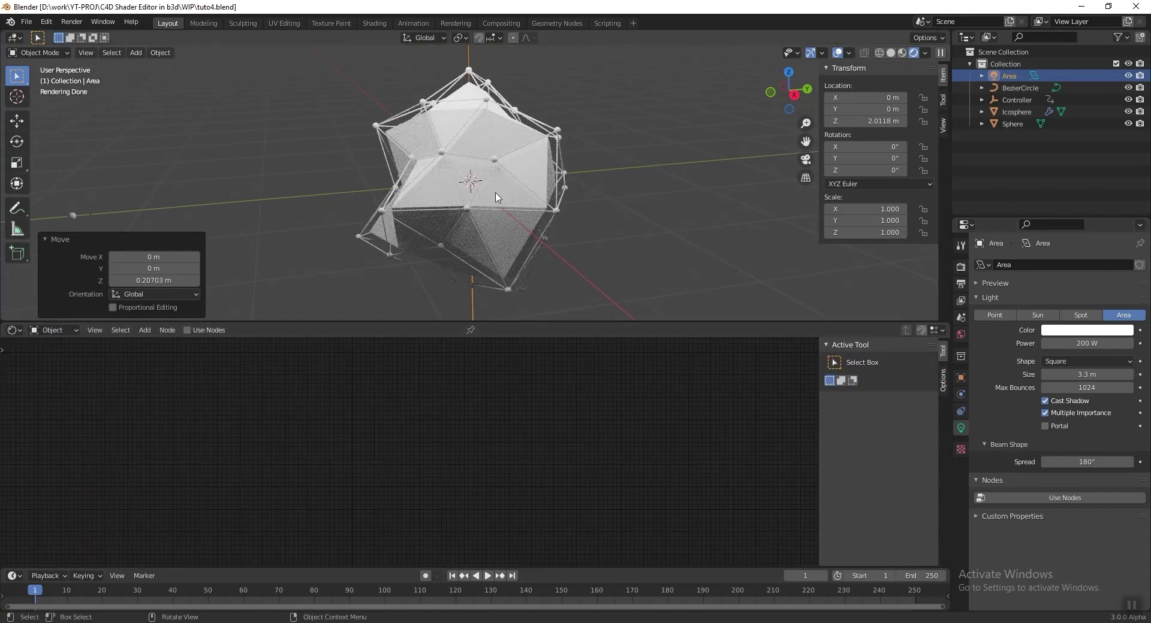
Select the ico sphere, save the file, and create a new material for it
middle_click_drag(497, 193, 501, 208, "shift")
left_click(520, 185)
key("ctrl+s")
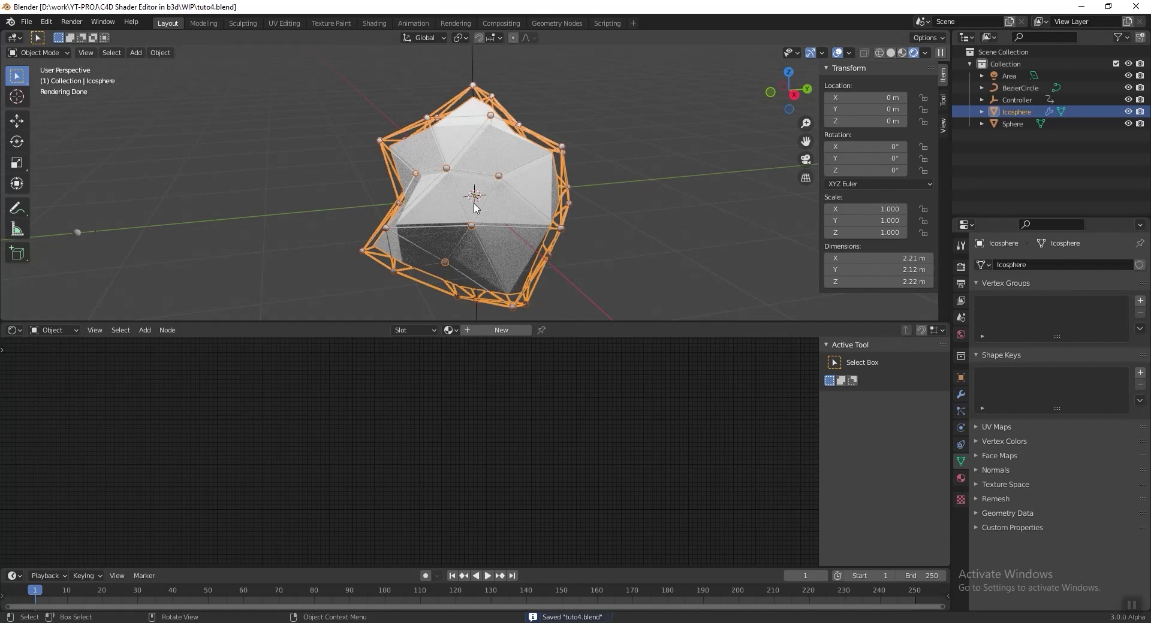
left_click(500, 329)
scroll(501, 459, "up", 5)
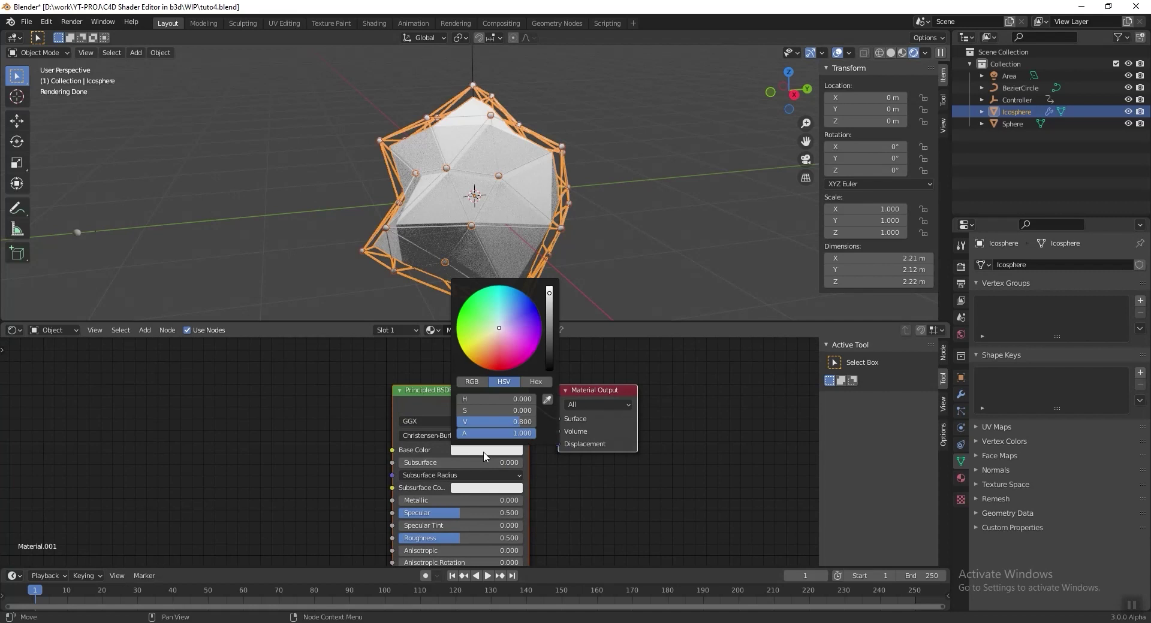
Set the ico sphere material's Base Color to hex AF837A
left_click(527, 381)
left_click(503, 399)
type("AFB37A")
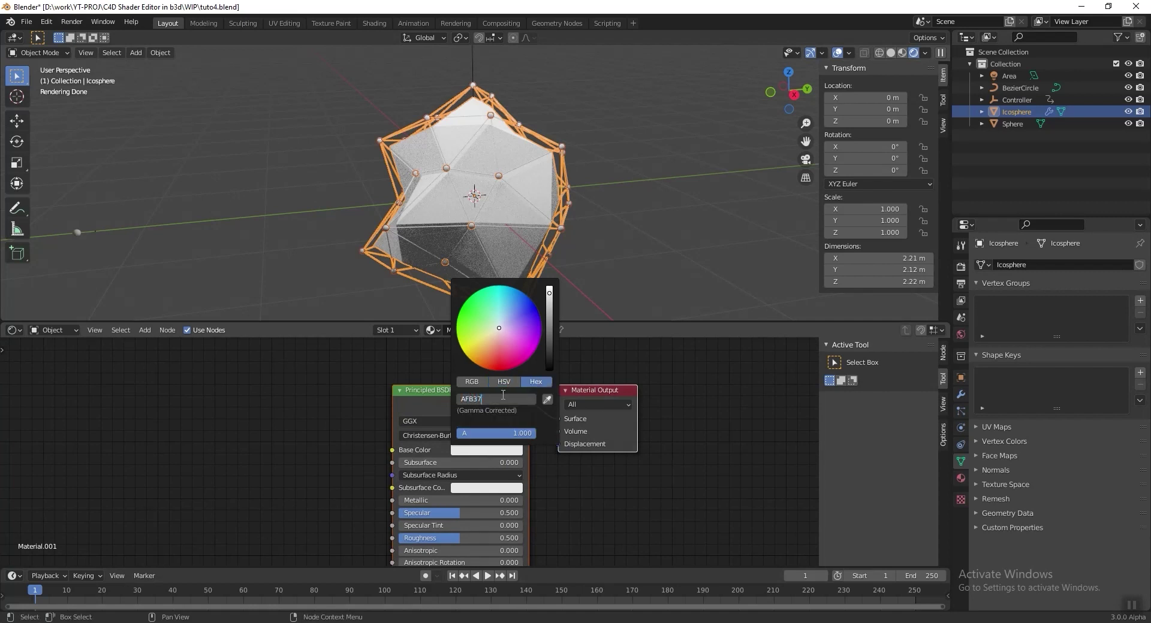
key("Return")
left_click(502, 399)
type("AF")
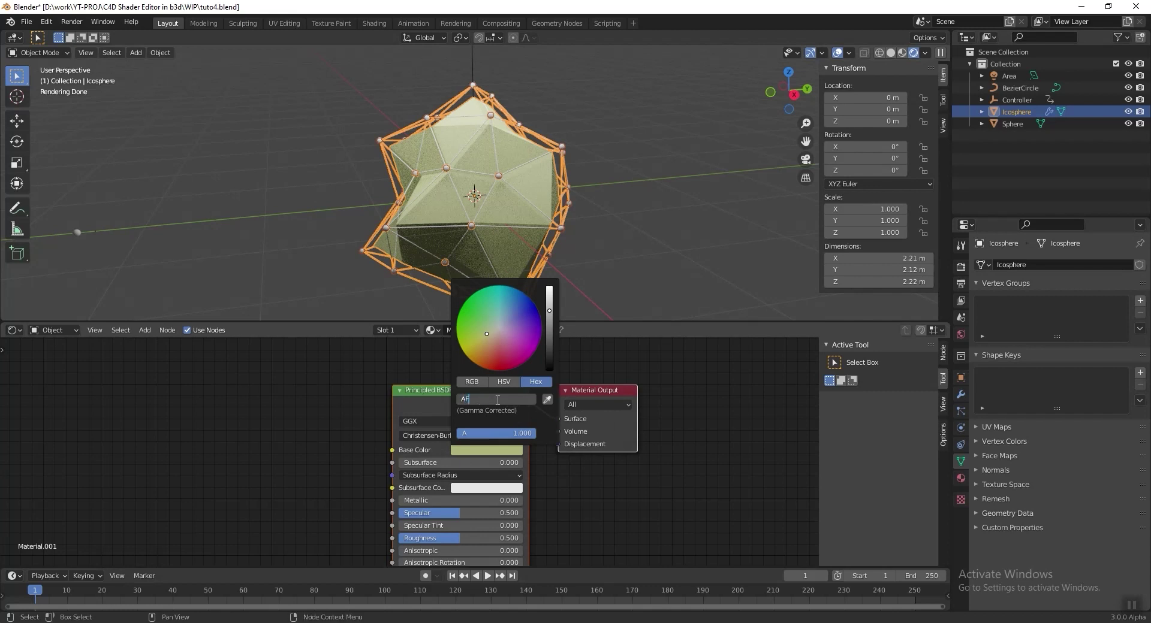
type("837A")
key("Return")
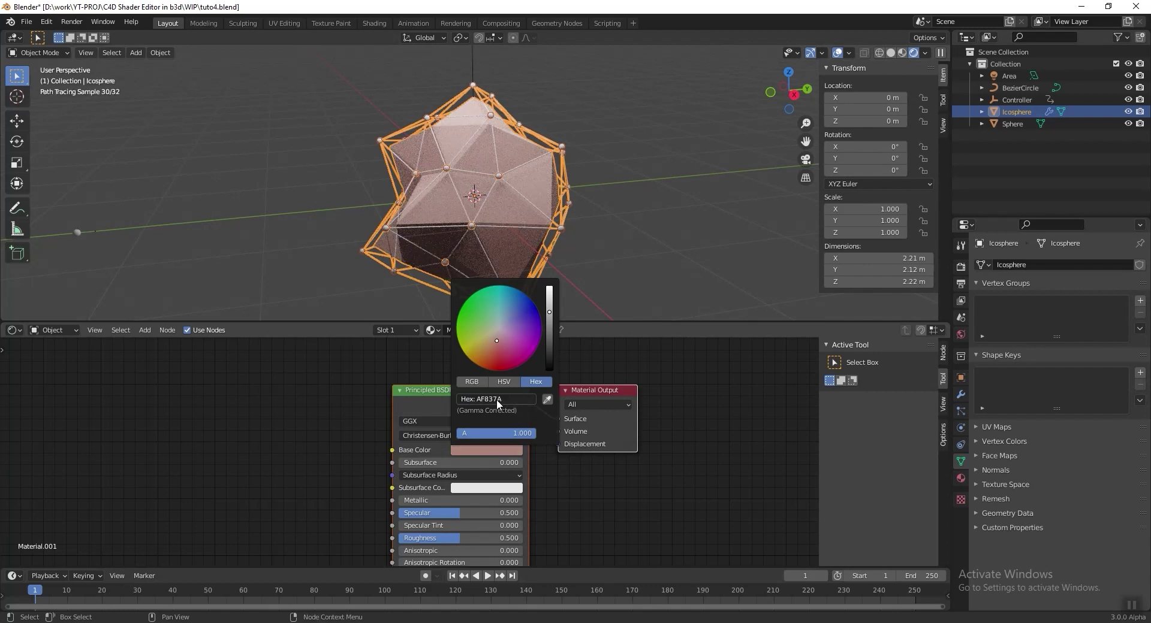
Set the Principled BSDF's Metallic to 2 and Specular to 0.07 on the ico sphere material
middle_click_drag(586, 518, 598, 473)
double_click(445, 459)
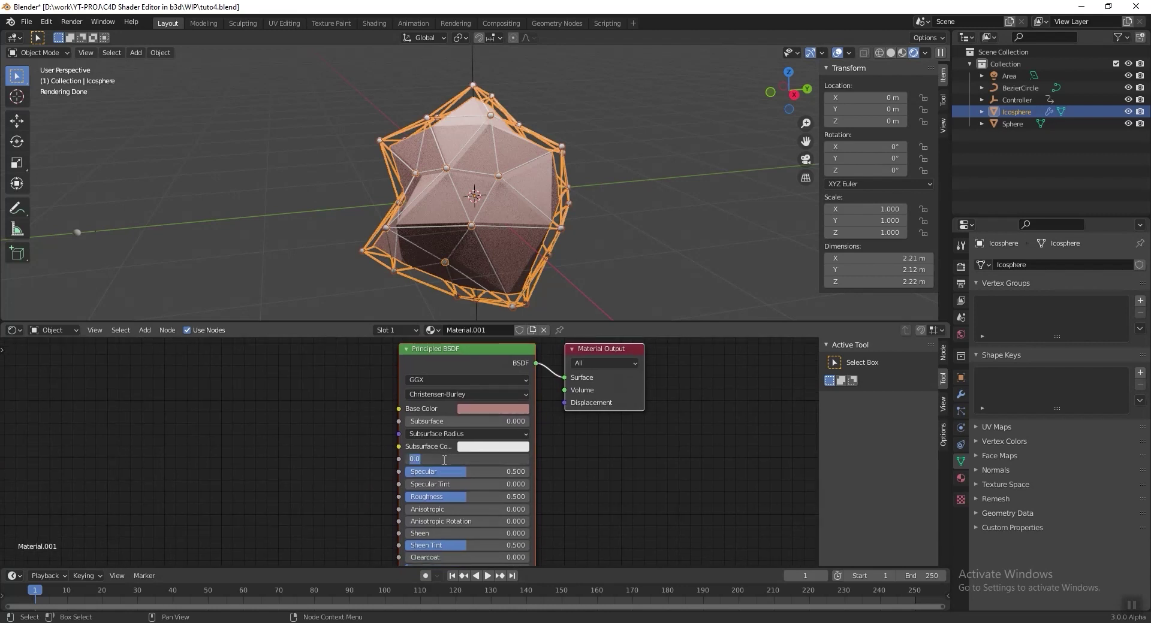
type("2")
key("Return")
double_click(457, 471)
type("0.07")
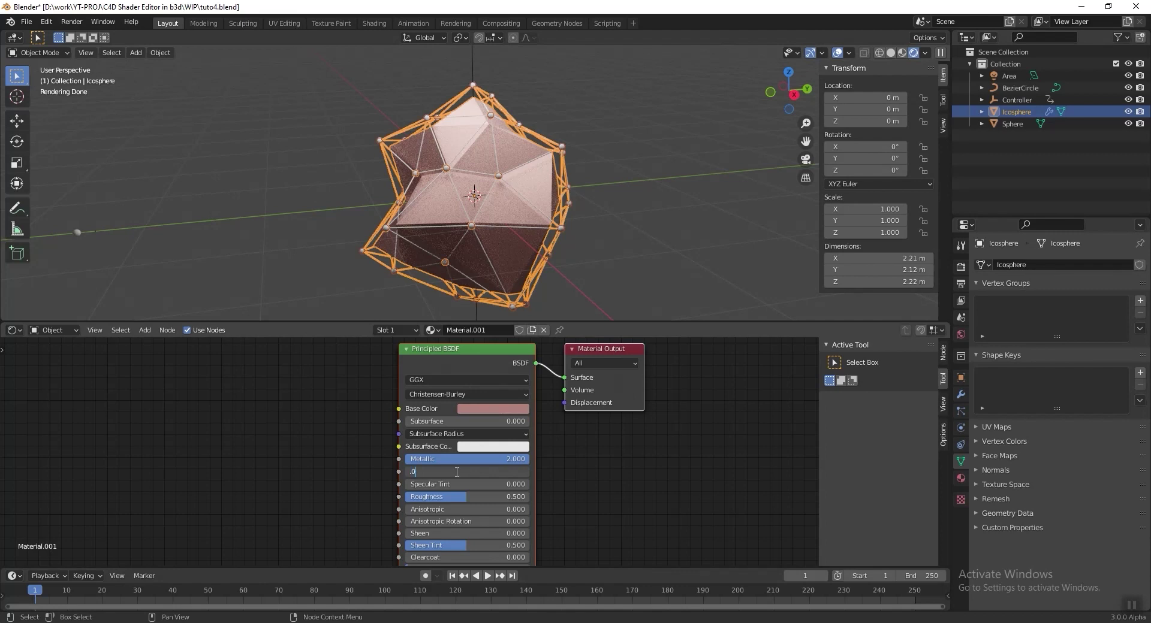
key("Return")
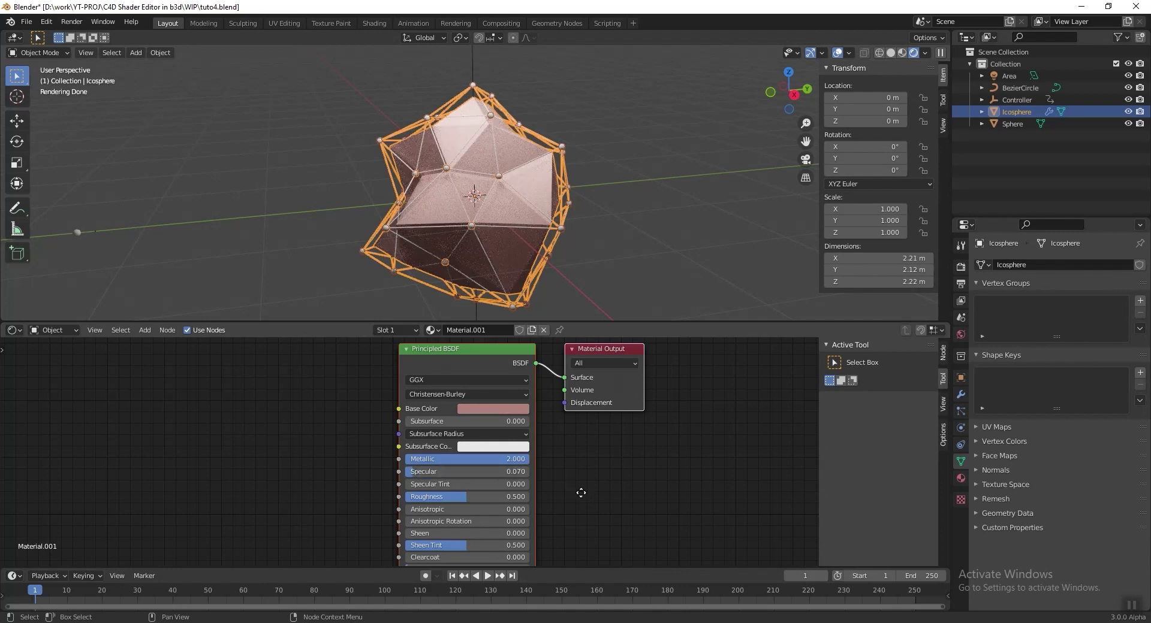
Set the ico sphere material's Roughness to 0.07 and Metallic to 0.2
middle_click_drag(581, 492, 583, 479)
double_click(444, 483)
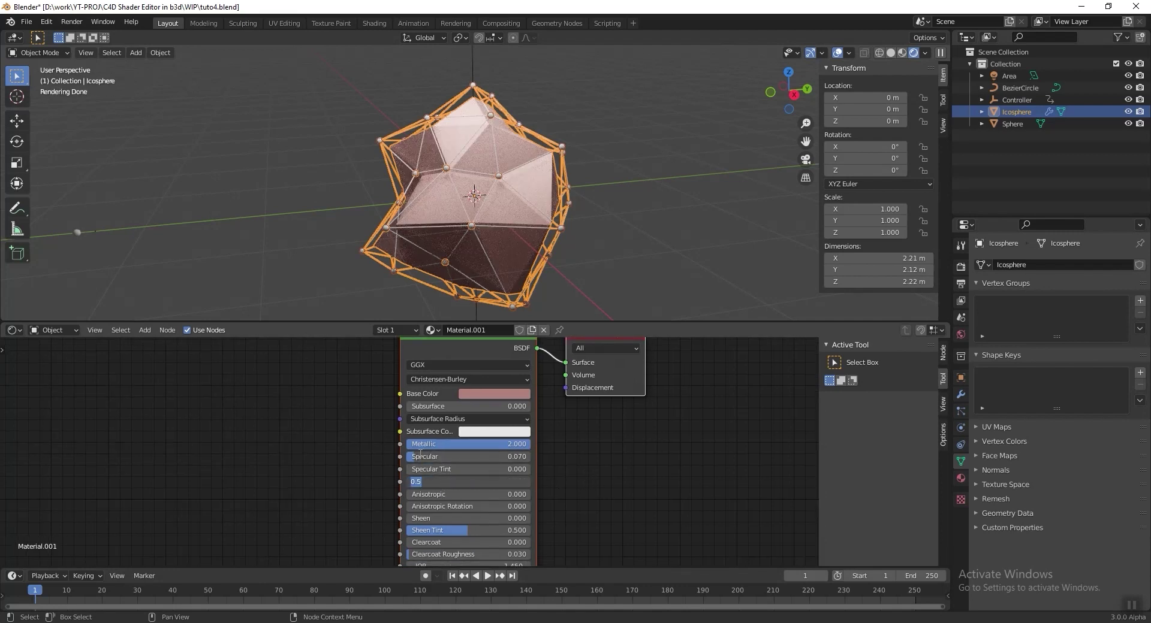
type("0.07")
key("Return")
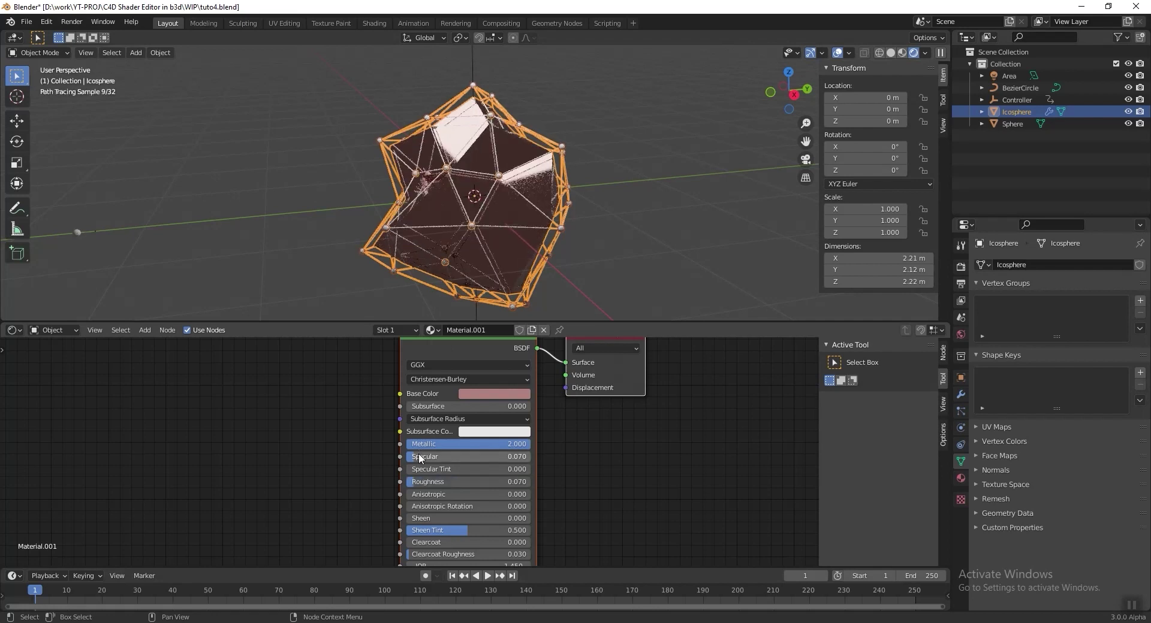
double_click(429, 443)
type("0.2")
key("Return")
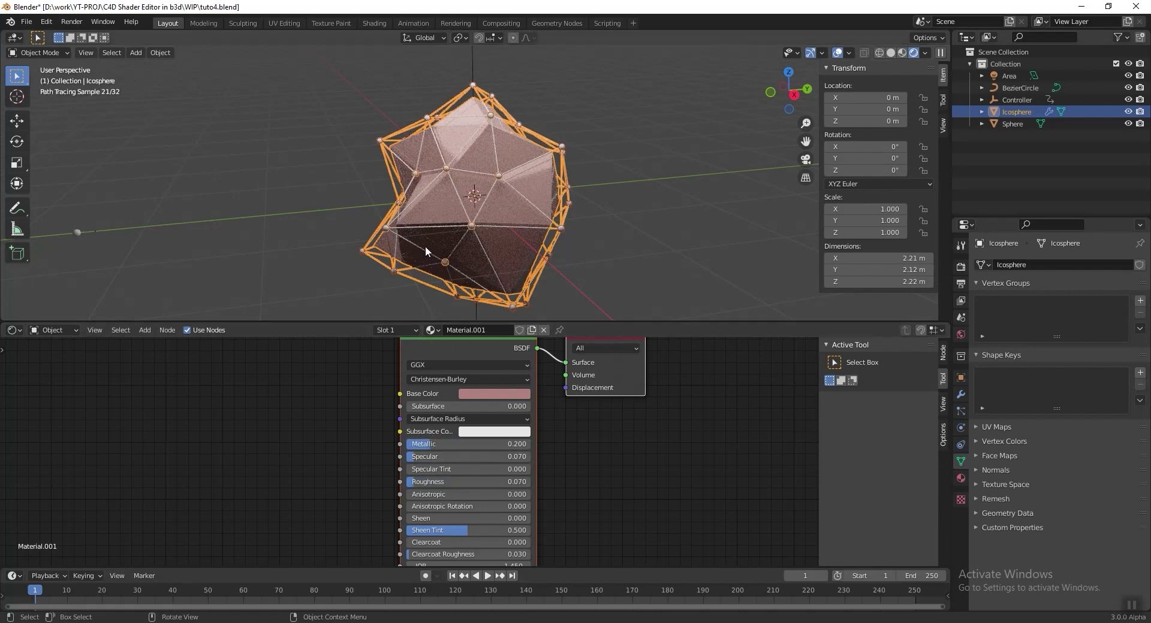
Select the small separate sphere used for the vertices and create a new material for it
middle_click_drag(581, 158, 532, 147)
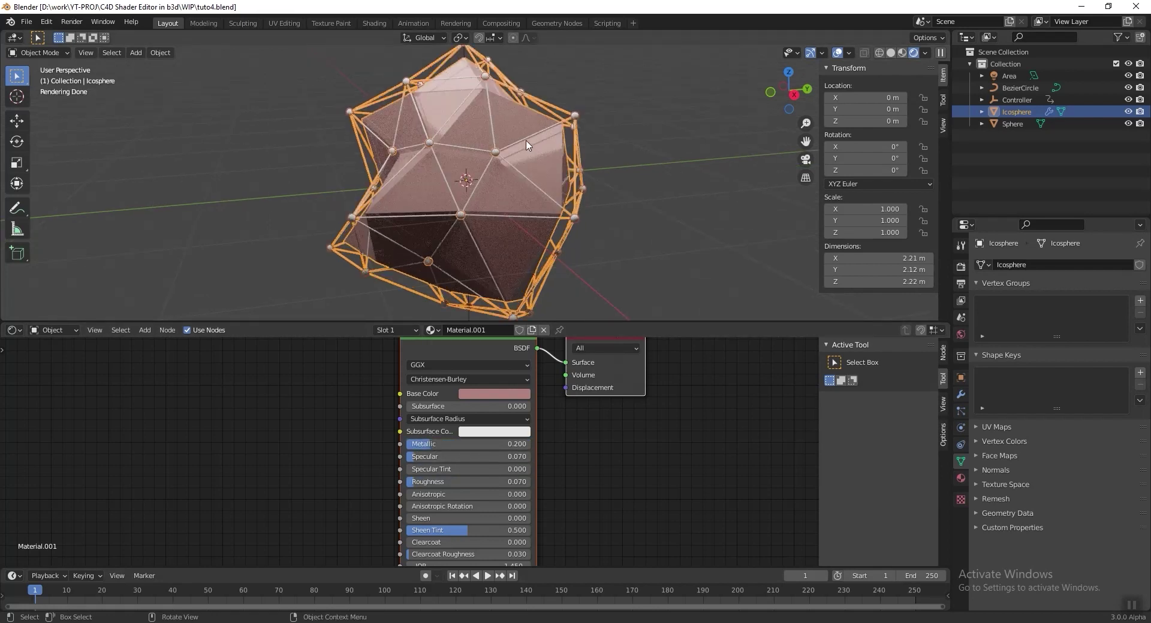
middle_click_drag(520, 156, 531, 157)
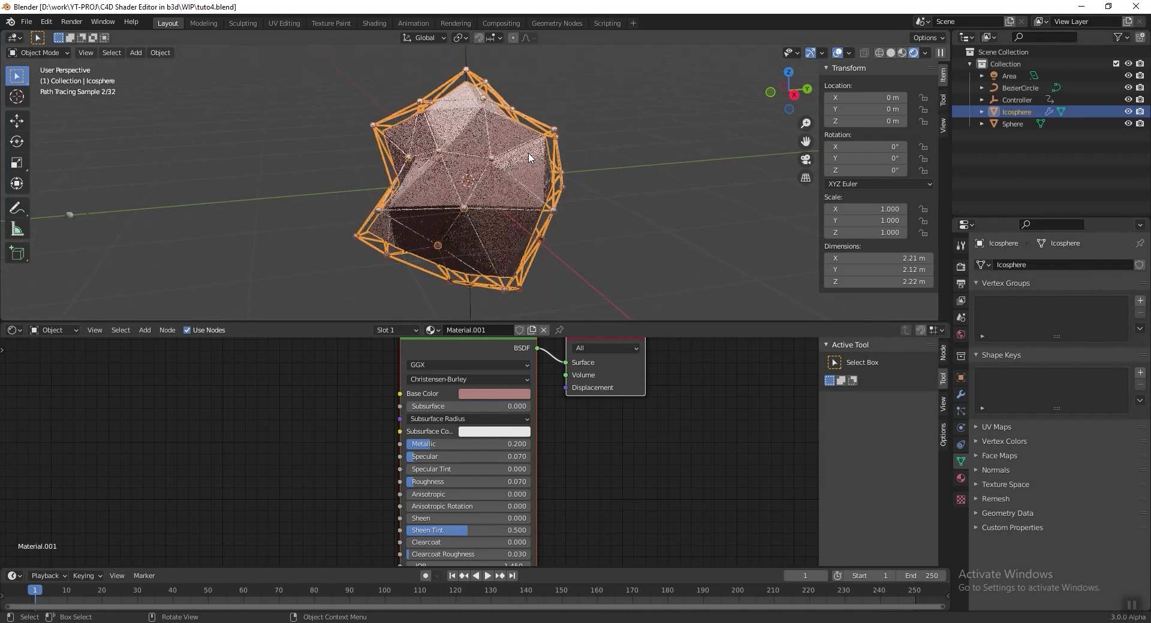
left_click(70, 214)
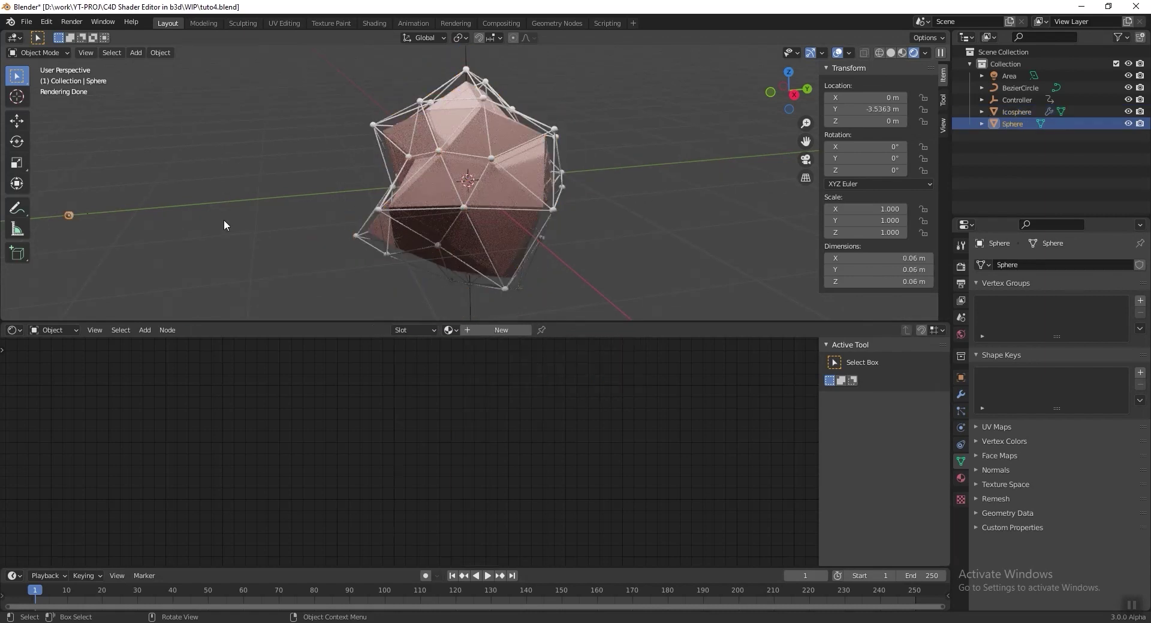
middle_click_drag(88, 217, 240, 185, "shift")
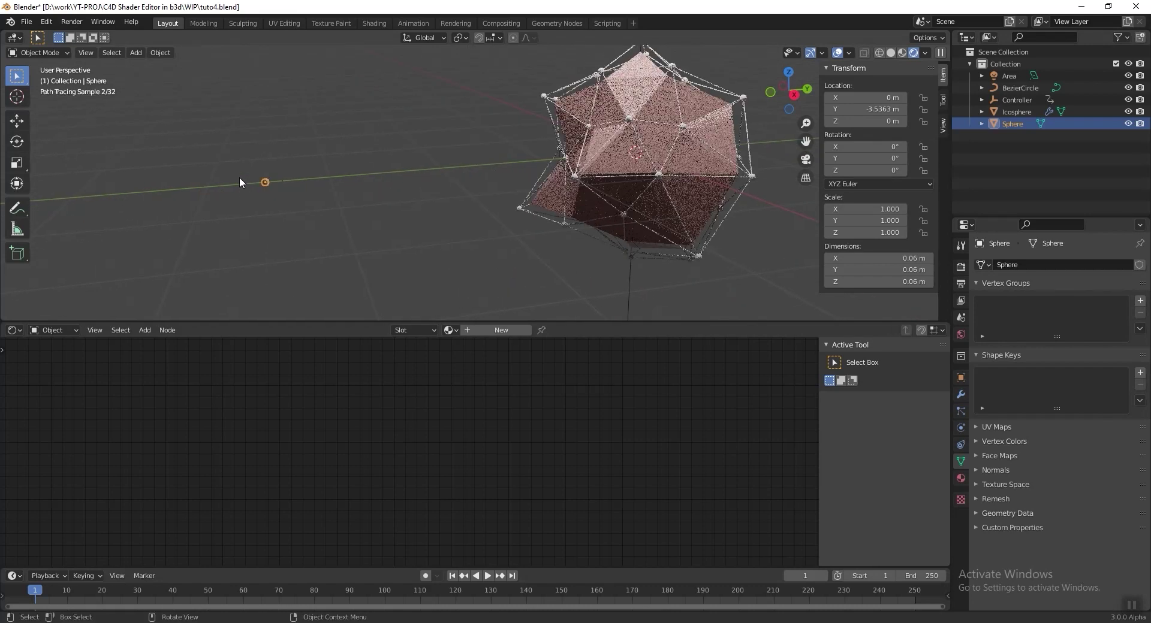
left_click(499, 330)
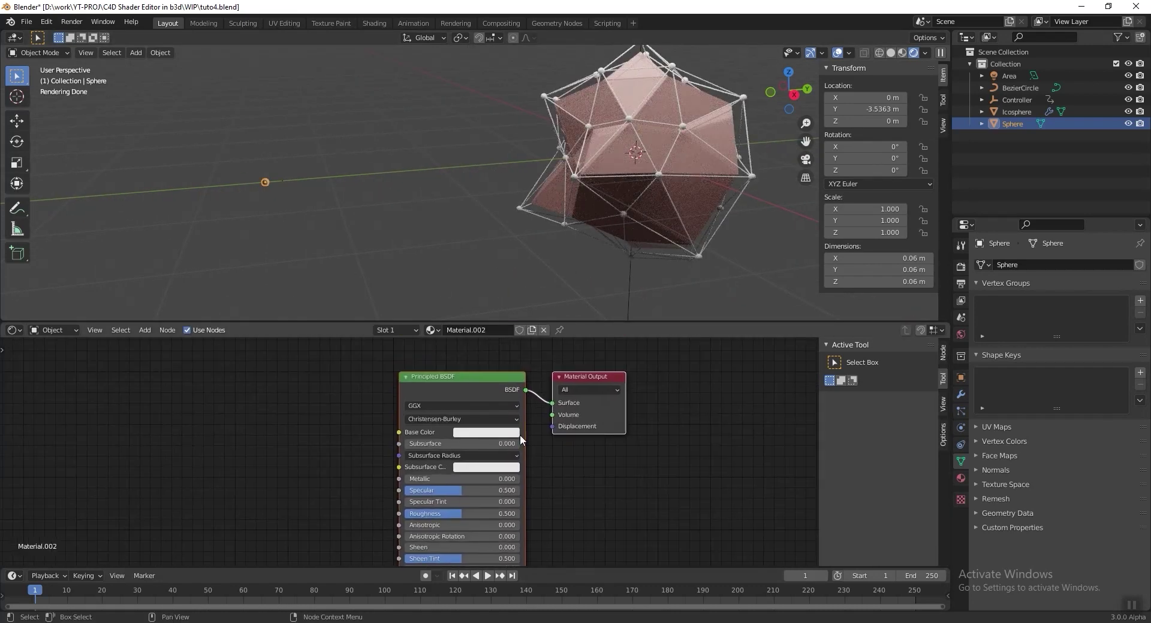
Give the vertex sphere's material a greyish green Base Color using a hex value
left_click(513, 434)
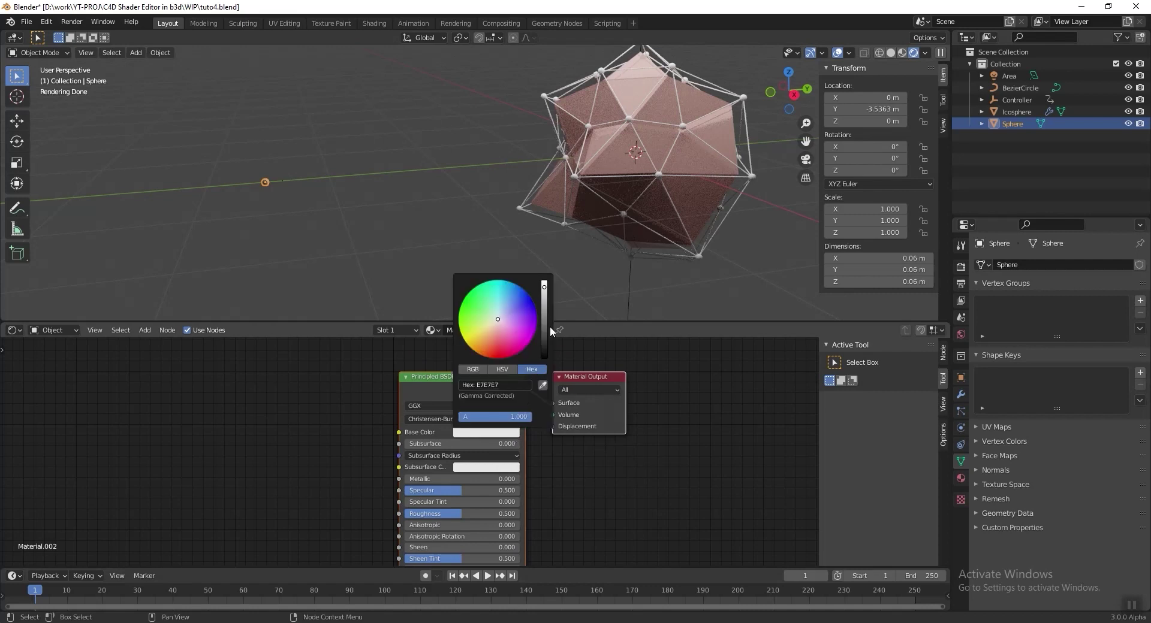
left_click(488, 383)
type("929CB")
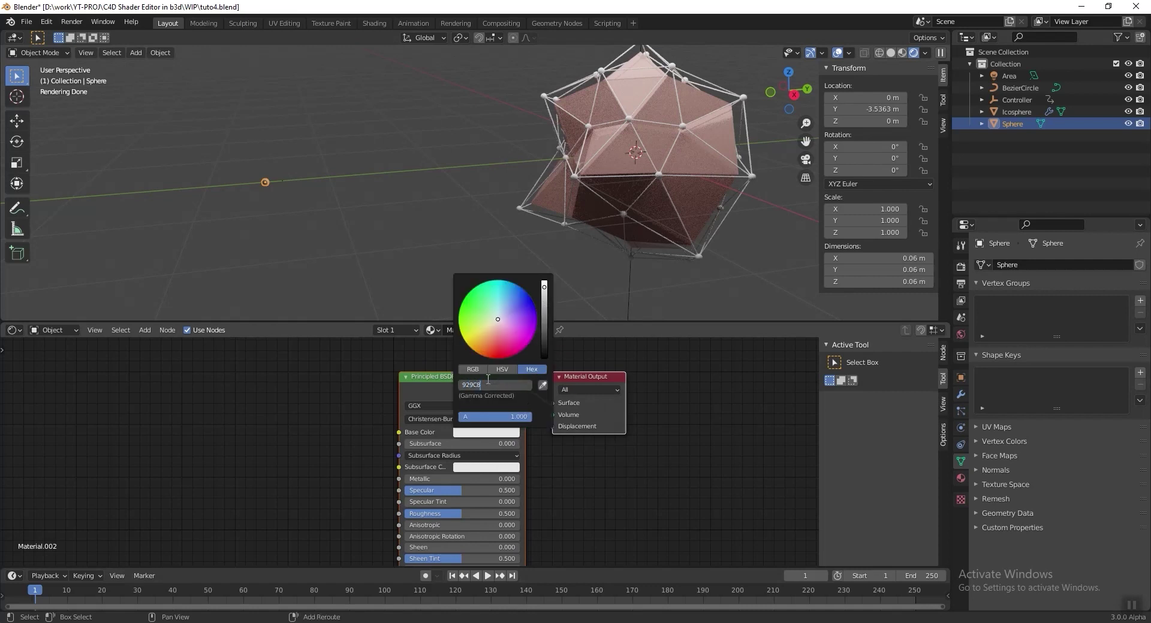
key("Return")
Set the vertex sphere material's Metallic to 0.7 and Specular to 0
scroll(552, 173, "up", 10)
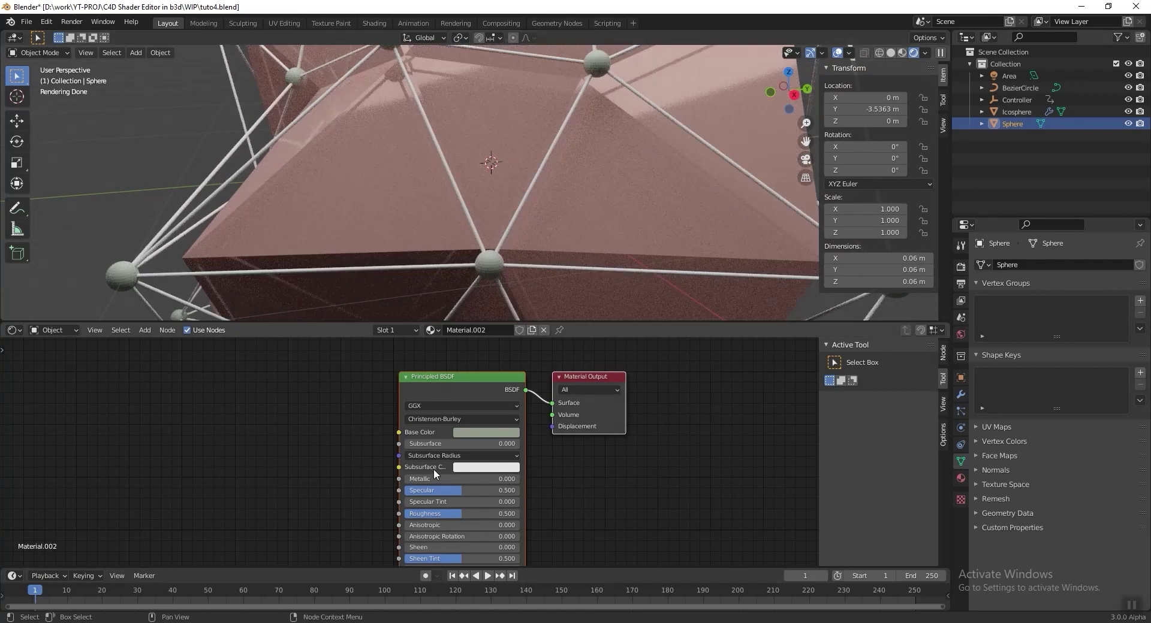
left_click(443, 479)
type(".7")
key("Return")
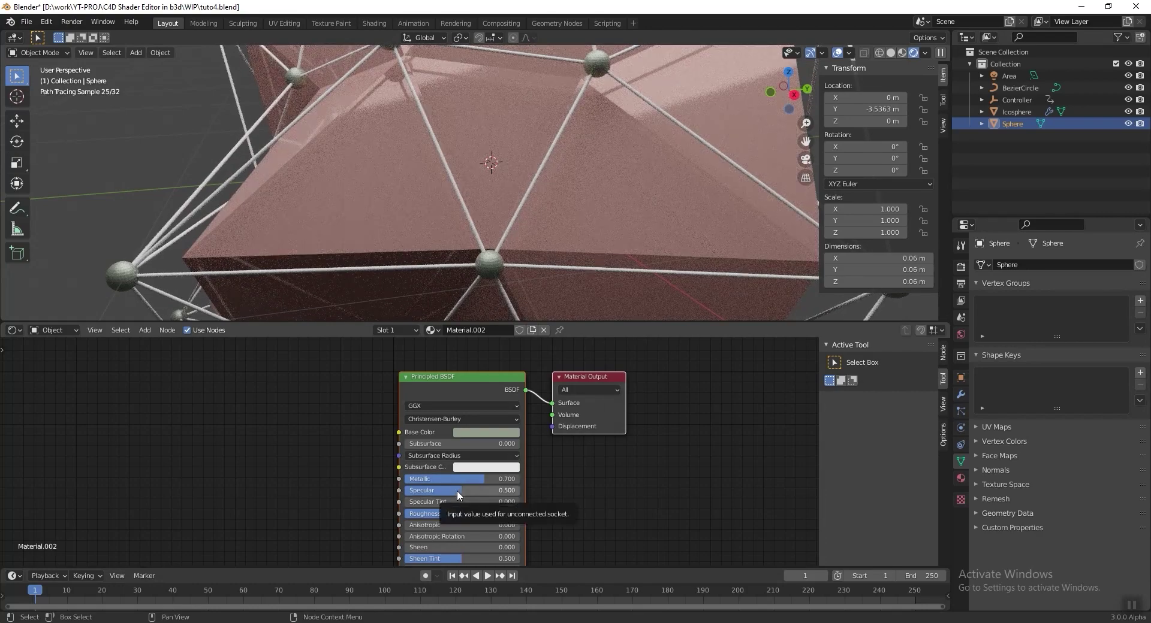
left_click(457, 490)
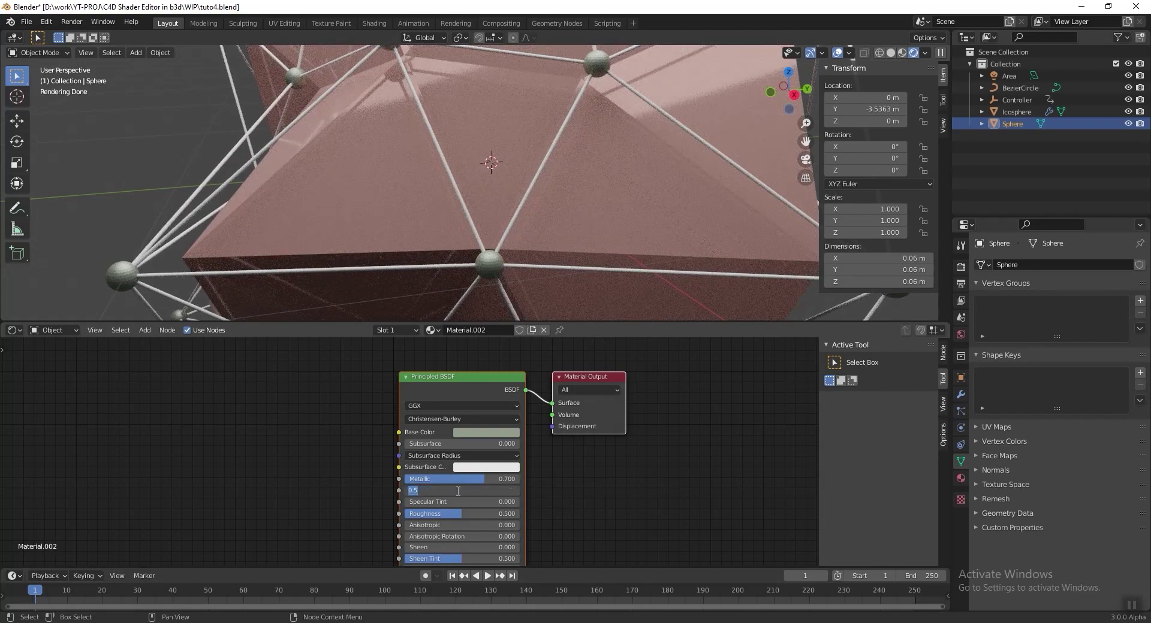
type("0")
key("Return")
Set the vertex sphere material's Roughness to 0 and check the reflections up close
left_click(458, 512)
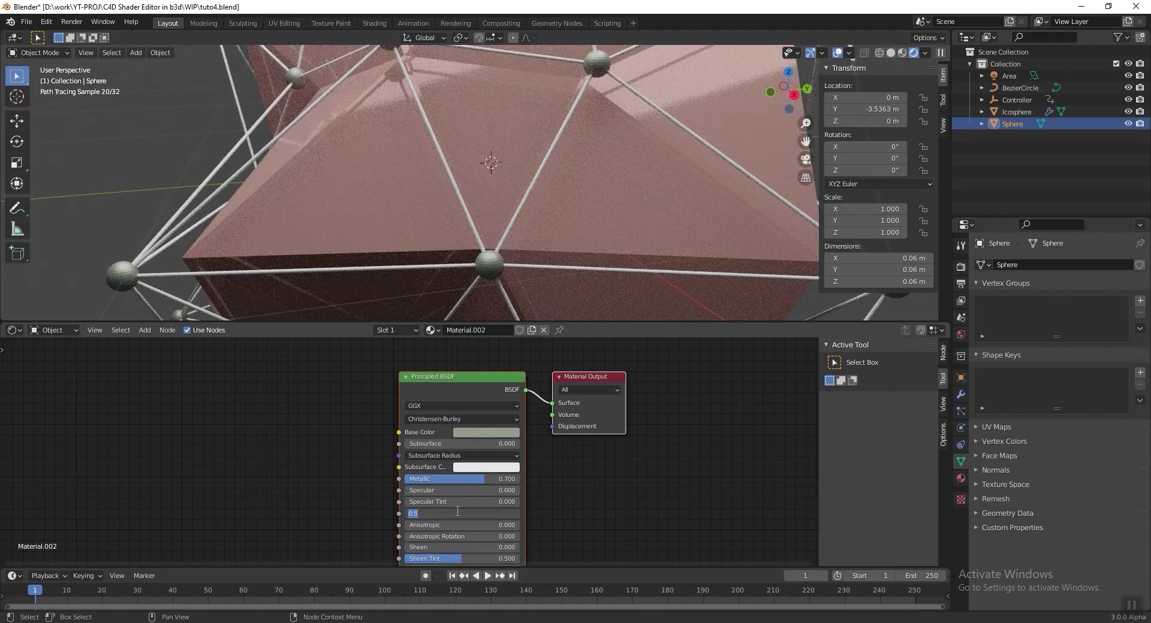
type("0")
key("Return")
middle_click_drag(480, 198, 511, 151)
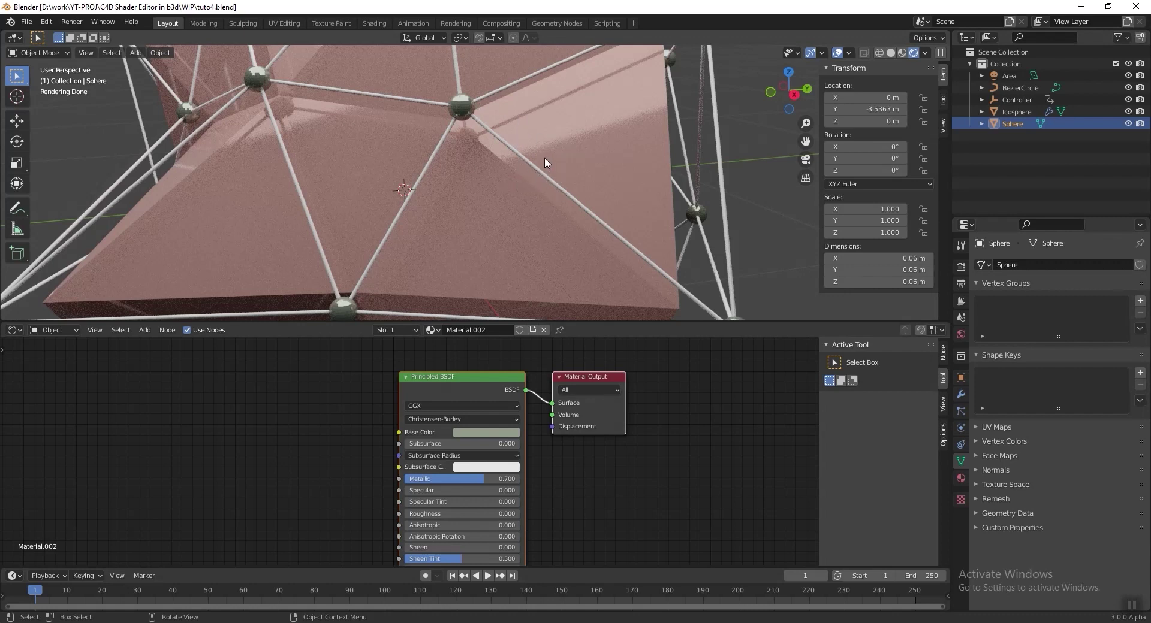
Isolate the BezierCircle in local view to examine the profile curve, and return to the full scene
left_click(1012, 87)
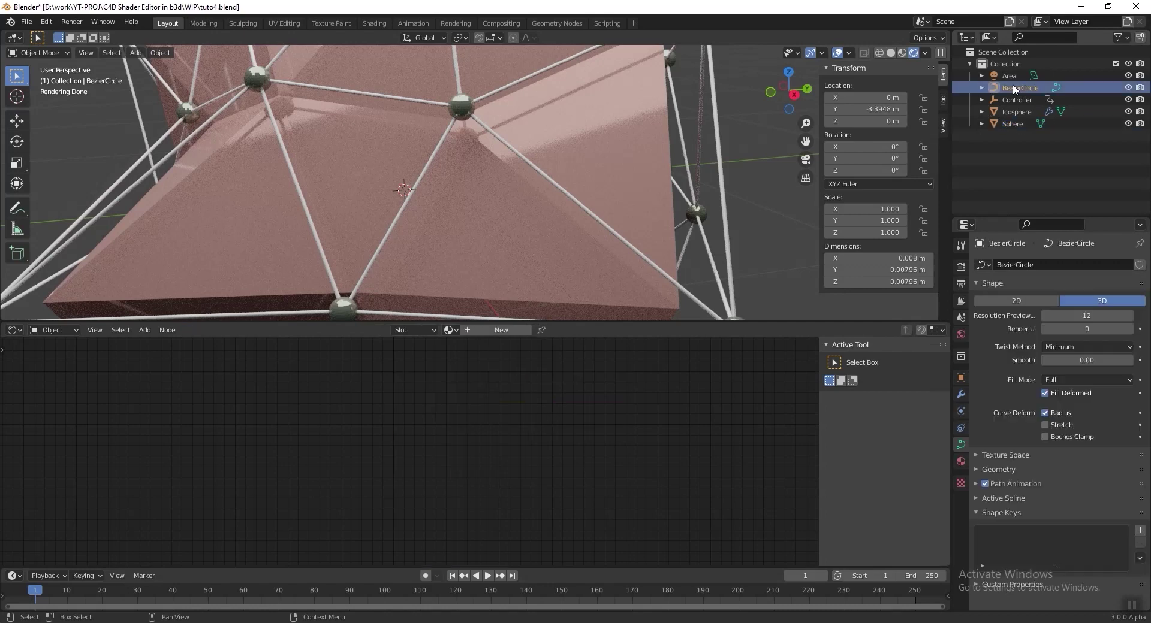
key("KP_Divide")
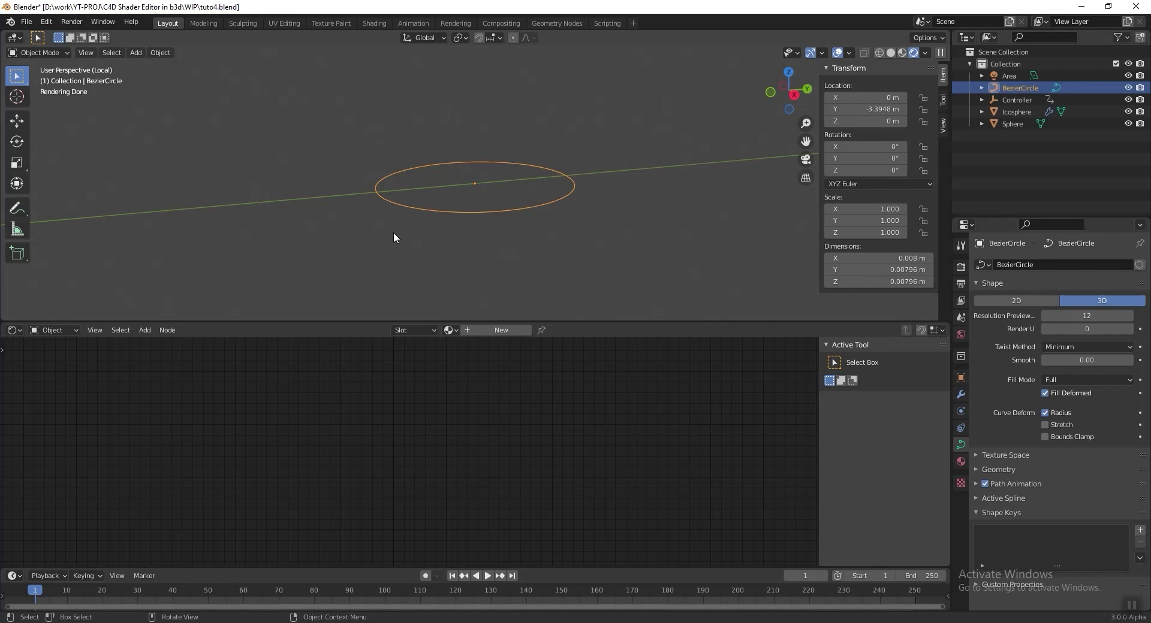
middle_click_drag(394, 202, 530, 215)
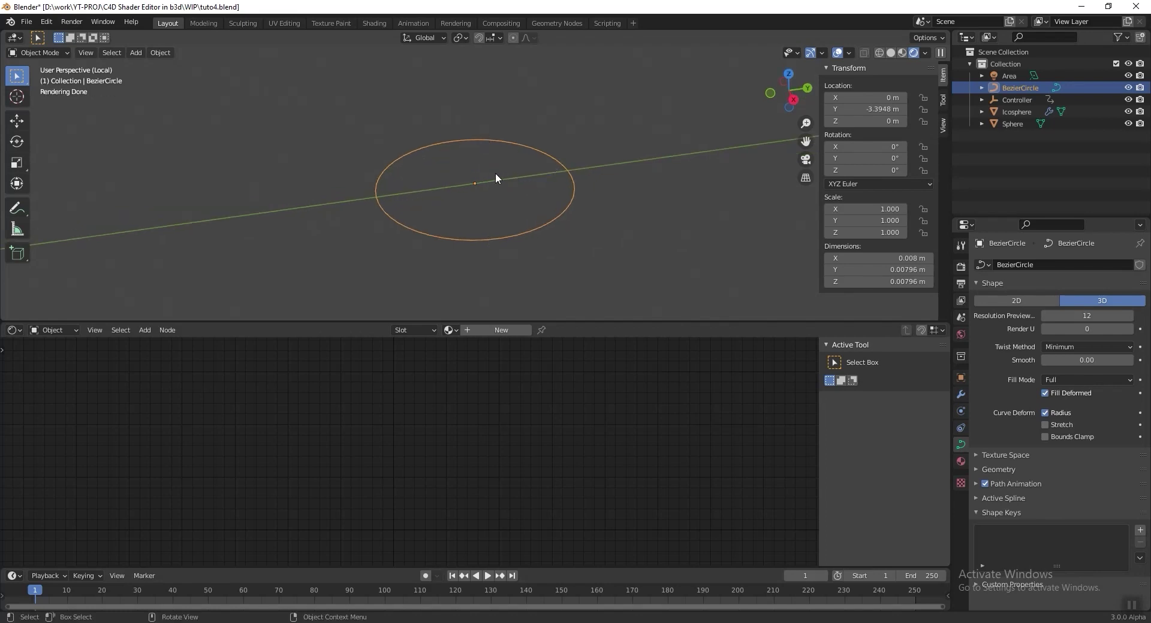
key("KP_Divide")
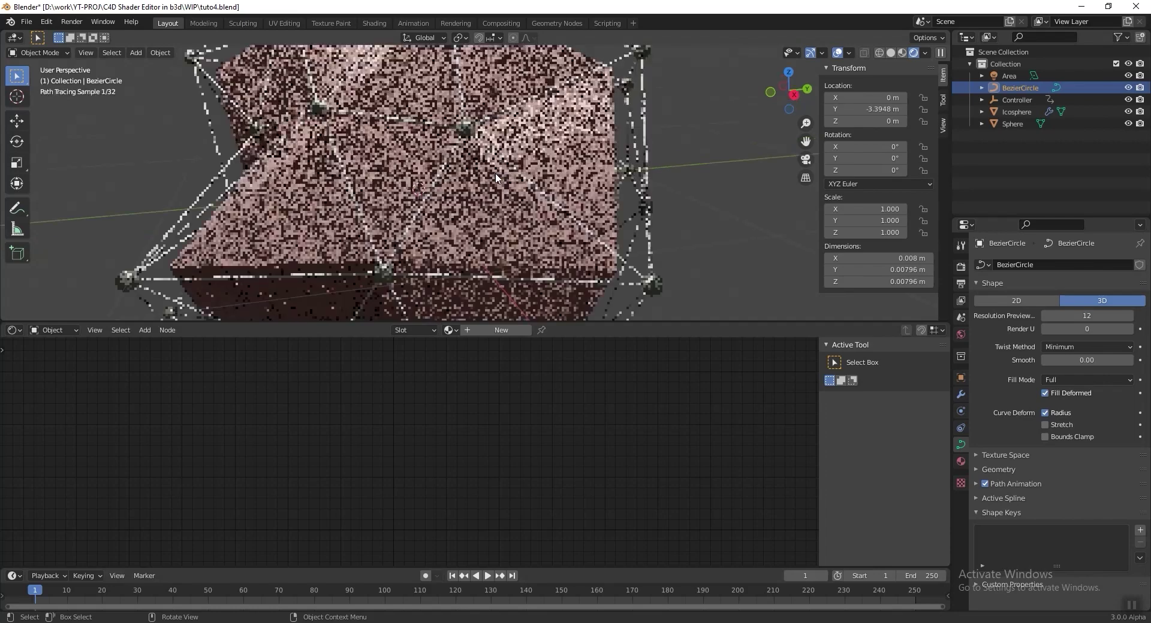
scroll(647, 160, "down", 2)
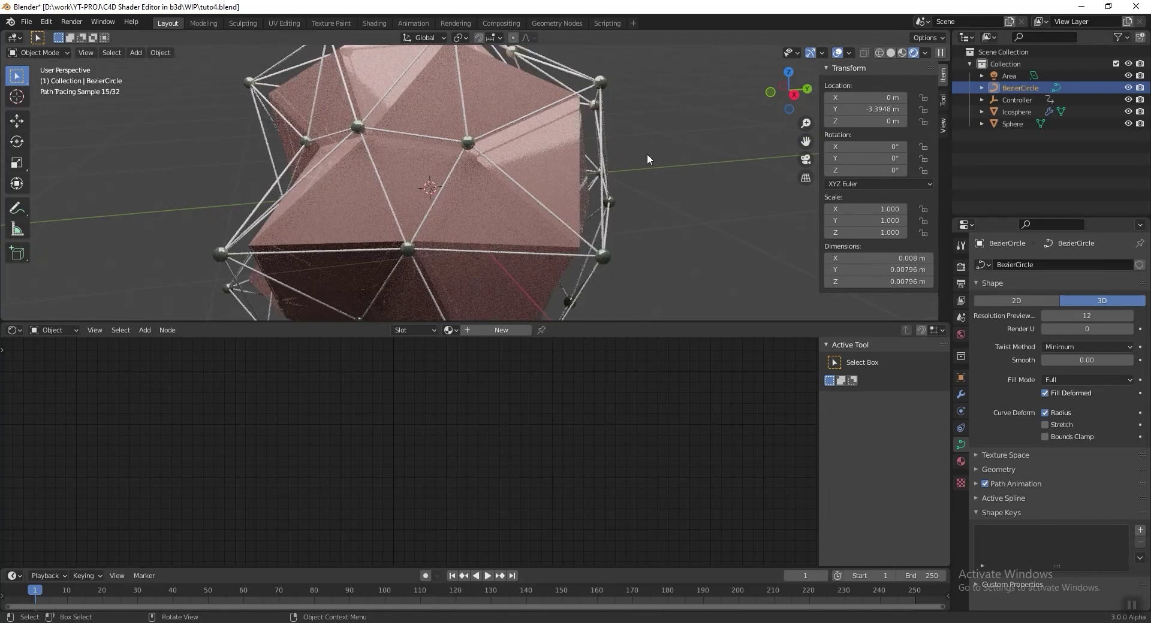
scroll(645, 150, "down", 1)
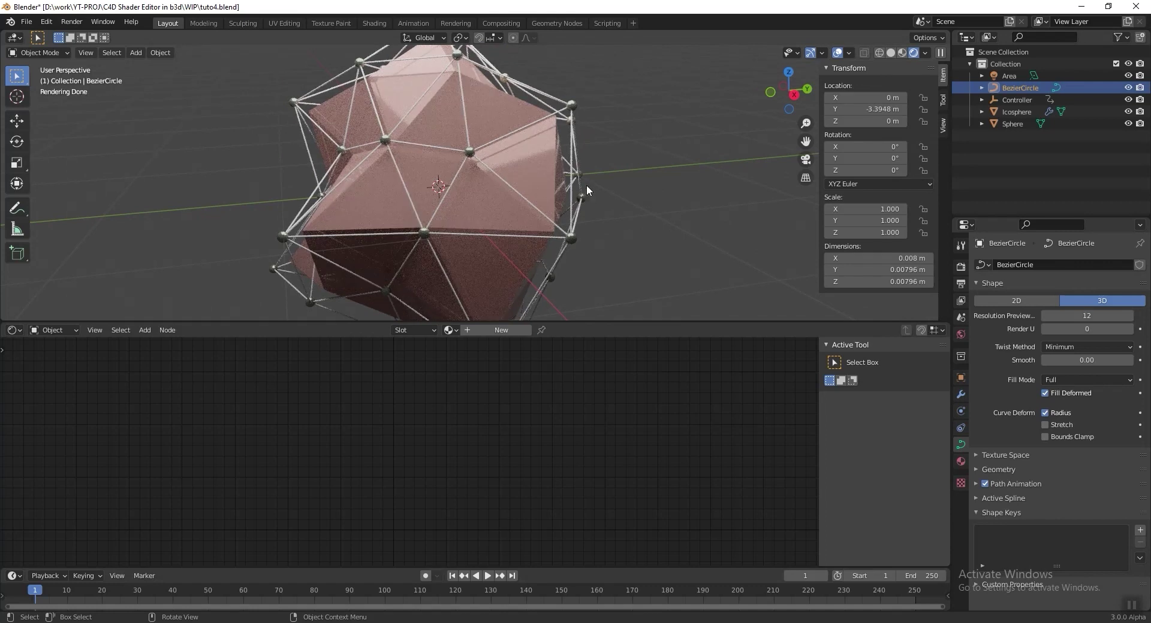
Display the ico sphere's Geometry Nodes modifier tree in the lower area in place of the Shader Editor
left_click(443, 179)
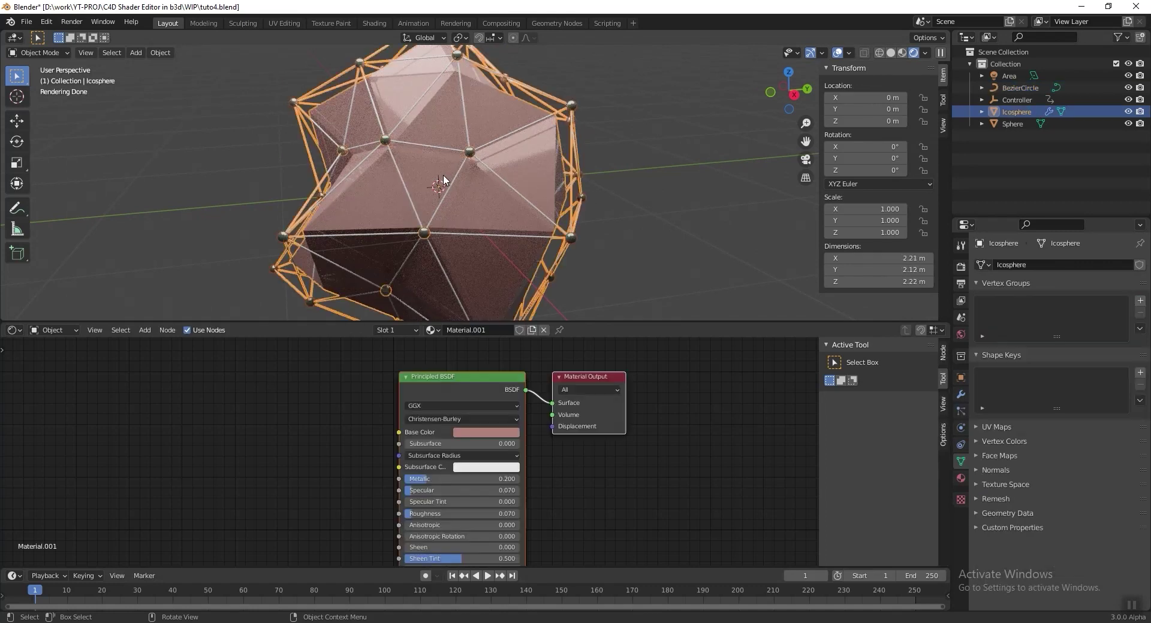
left_click(21, 332)
left_click(74, 430)
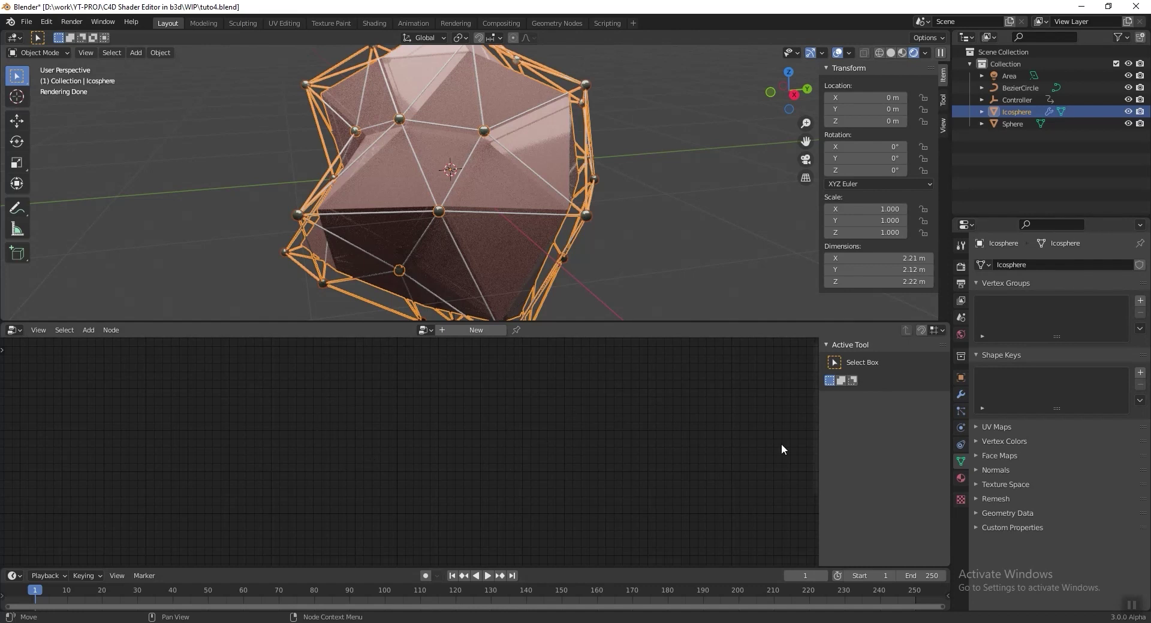
left_click(961, 396)
left_click(1141, 424)
Insert a Material Assign node on the link after the Curve to Mesh node in the ico sphere's Geometry Nodes tree
scroll(663, 458, "up", 2)
middle_click_drag(509, 483, 467, 452)
scroll(540, 429, "up", 1)
key("shift+a")
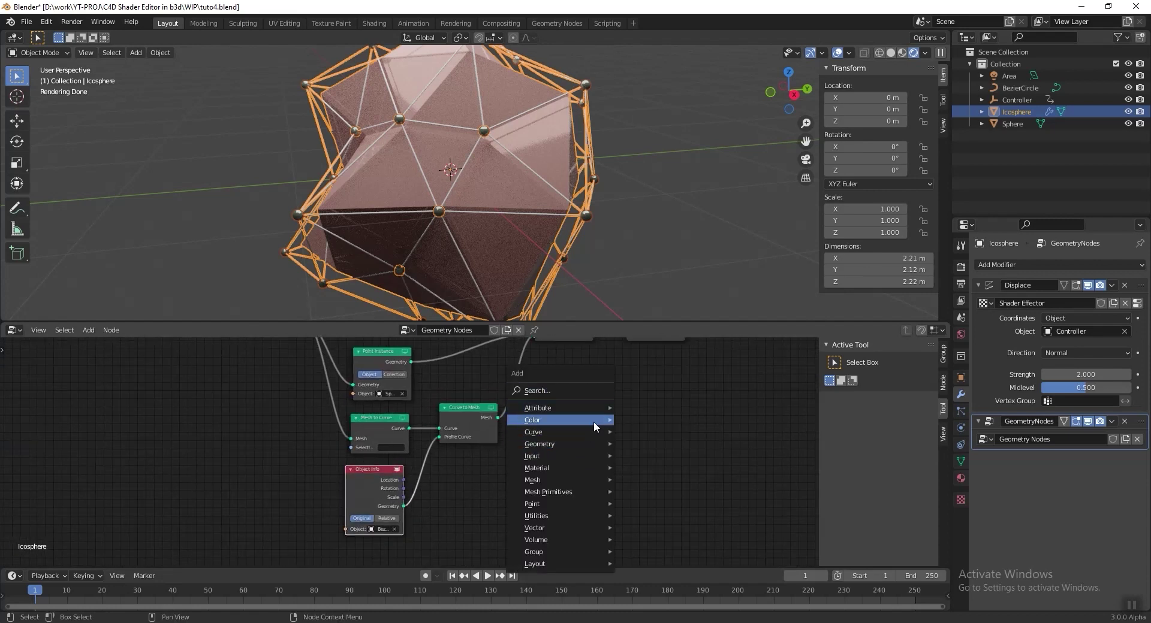
mouse_move(586, 468)
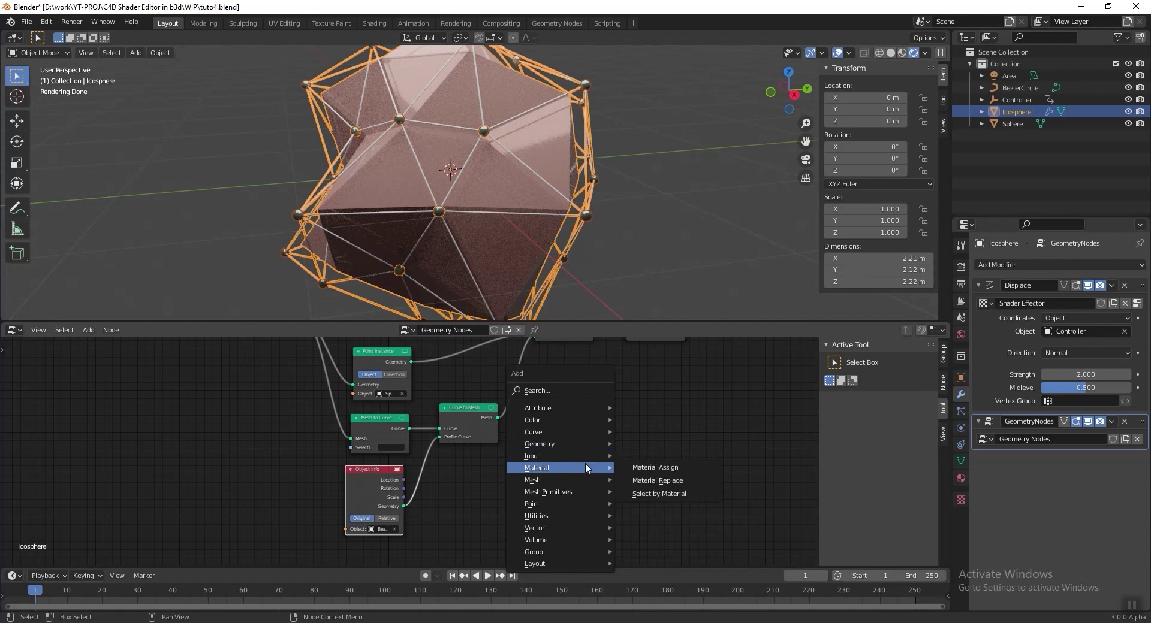
left_click(677, 468)
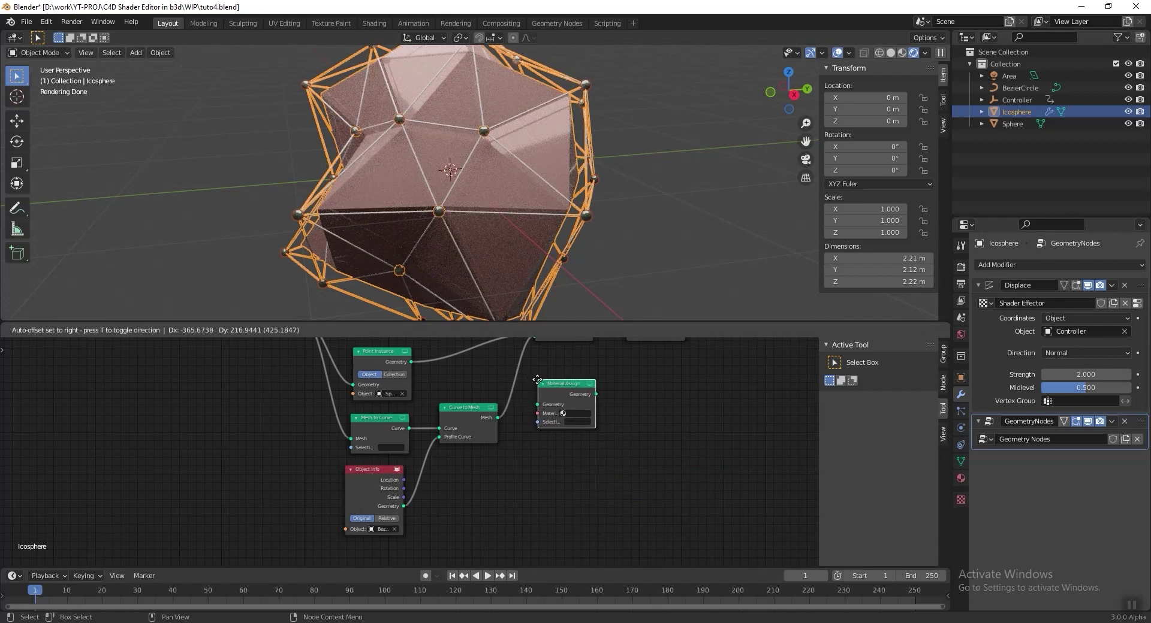
left_click(527, 392)
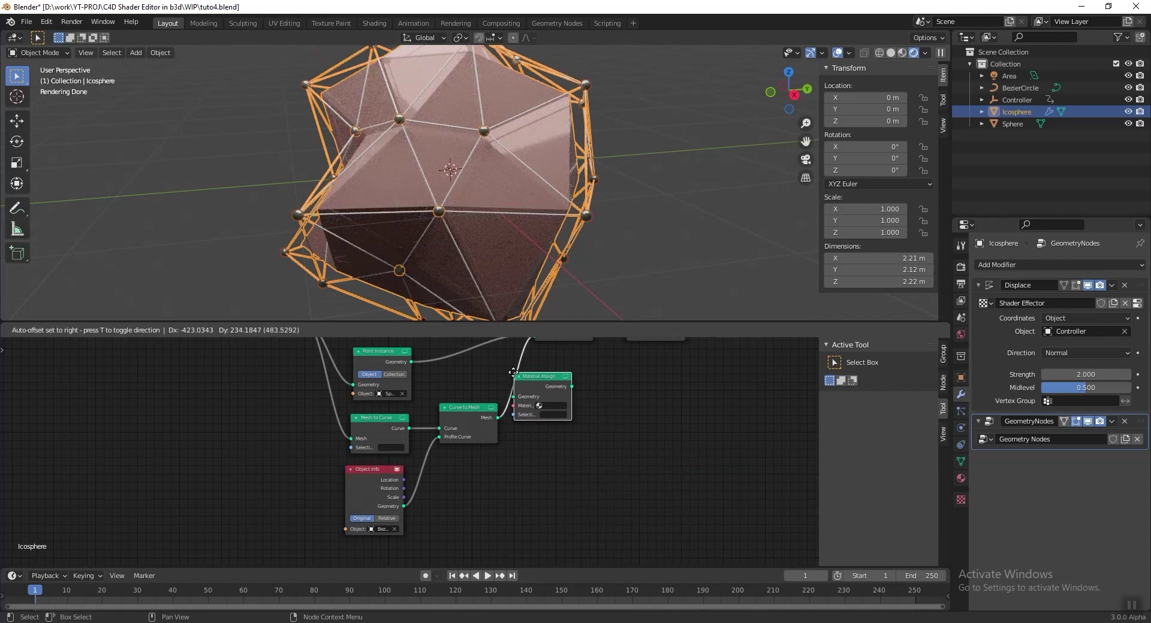
scroll(600, 478, "up", 3)
left_click_drag(563, 450, 635, 440)
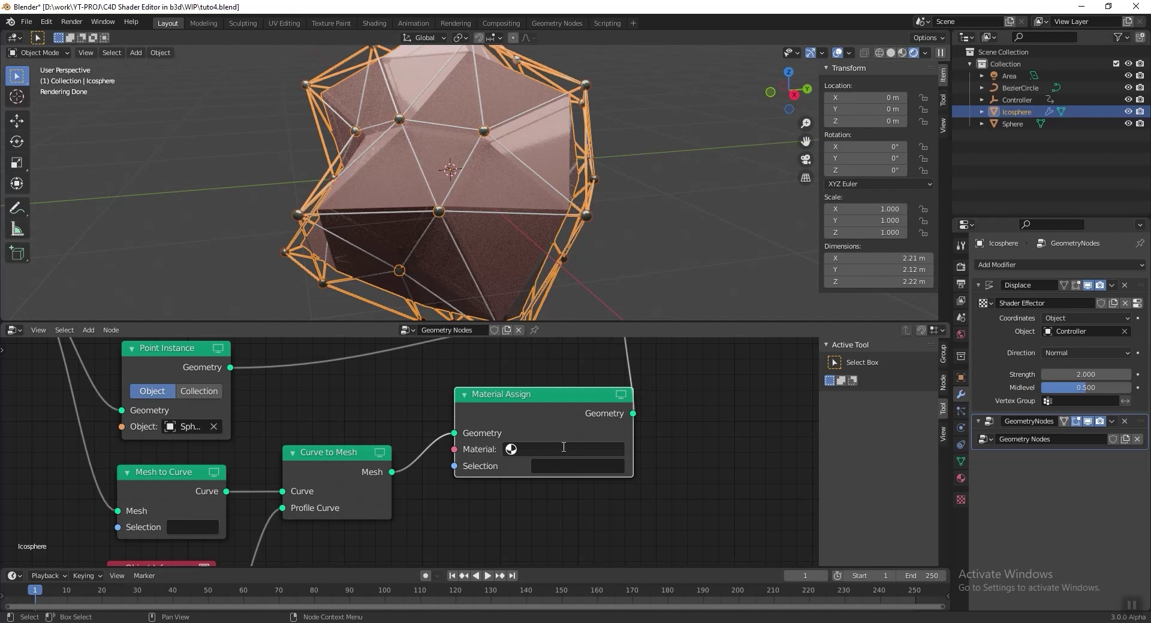
Assign Material.002 to the edge tubes through the Material Assign node
left_click(562, 449)
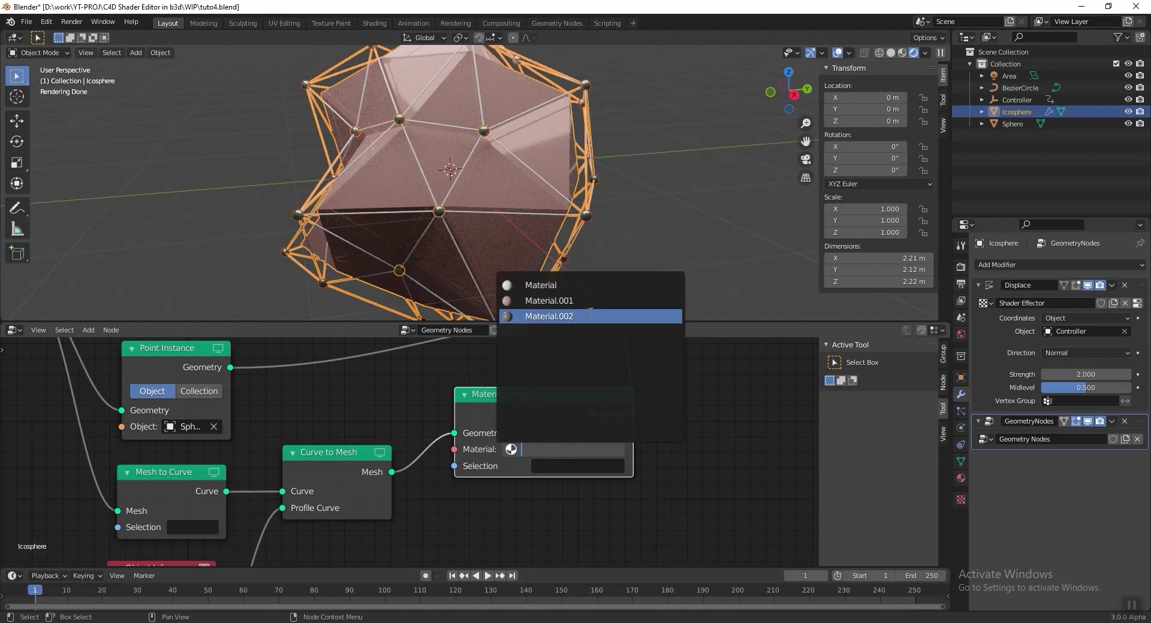
key("Up")
key("Up")
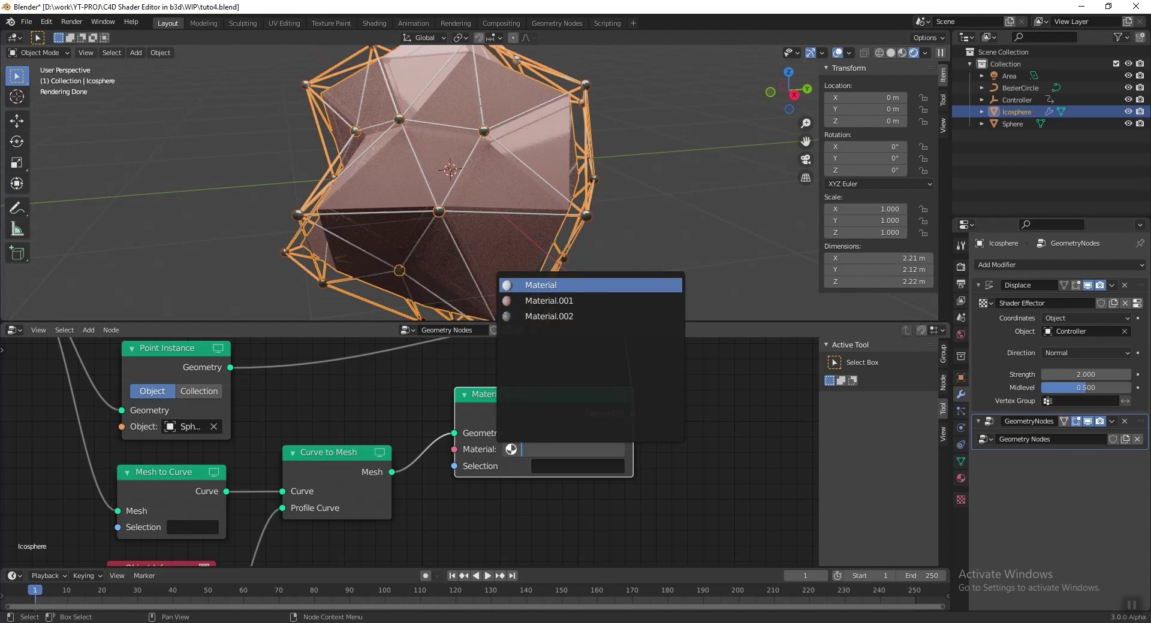
left_click(568, 316)
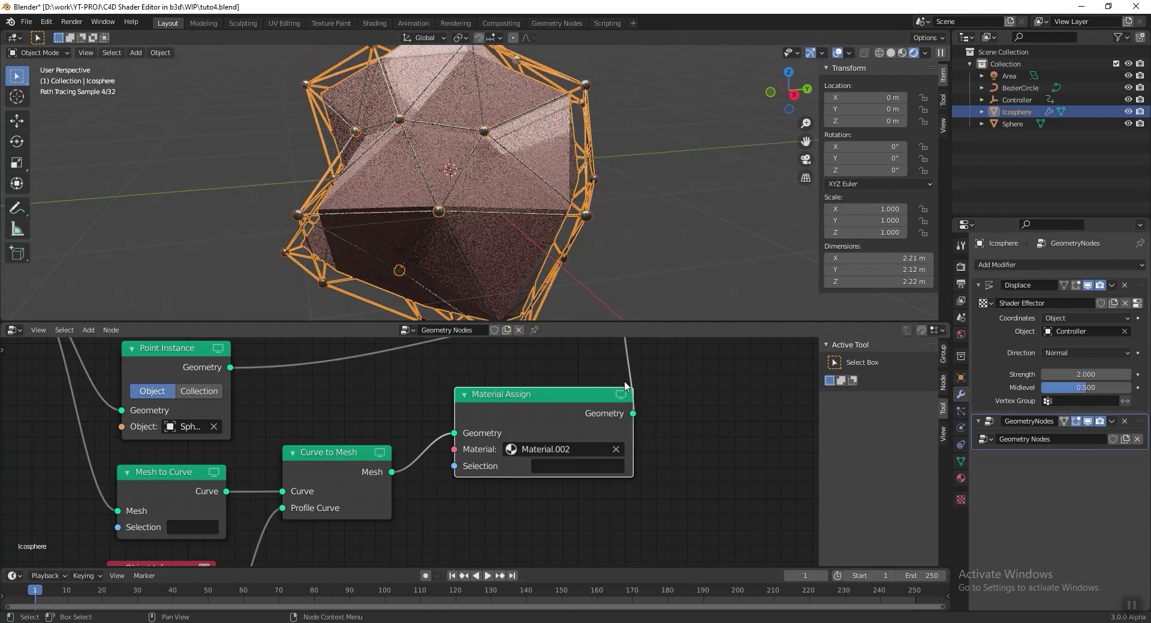
Check the edge tubes' material up close in the viewport and save the file
scroll(510, 152, "up", 5)
key("ctrl+s")
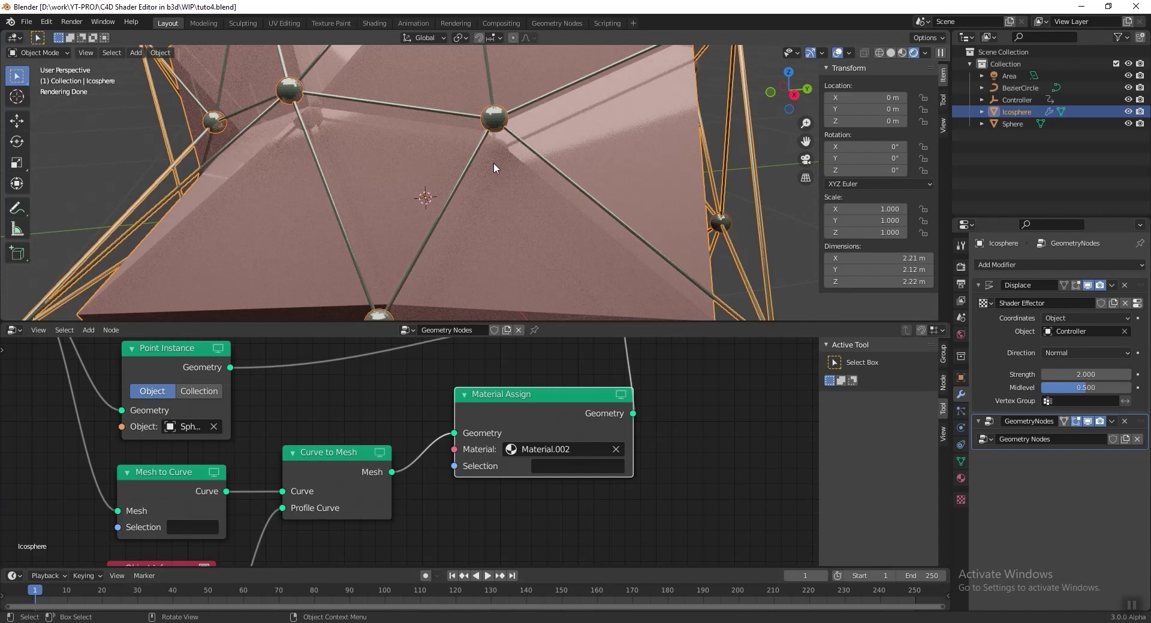
scroll(494, 164, "down", 5)
key("ctrl+s")
scroll(393, 134, "down", 3)
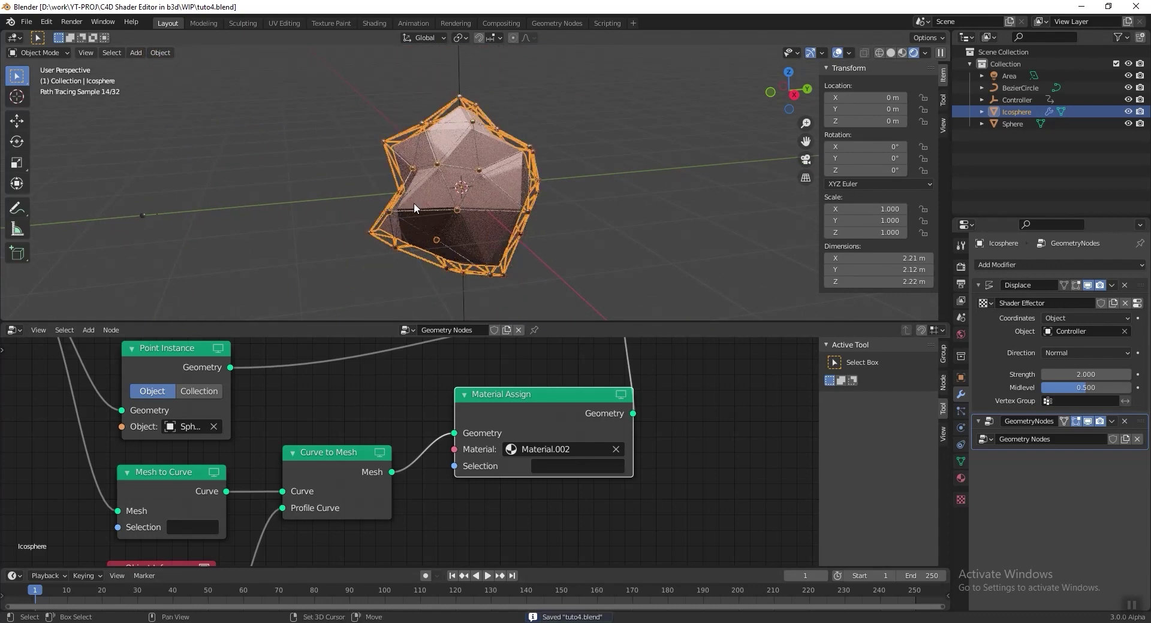
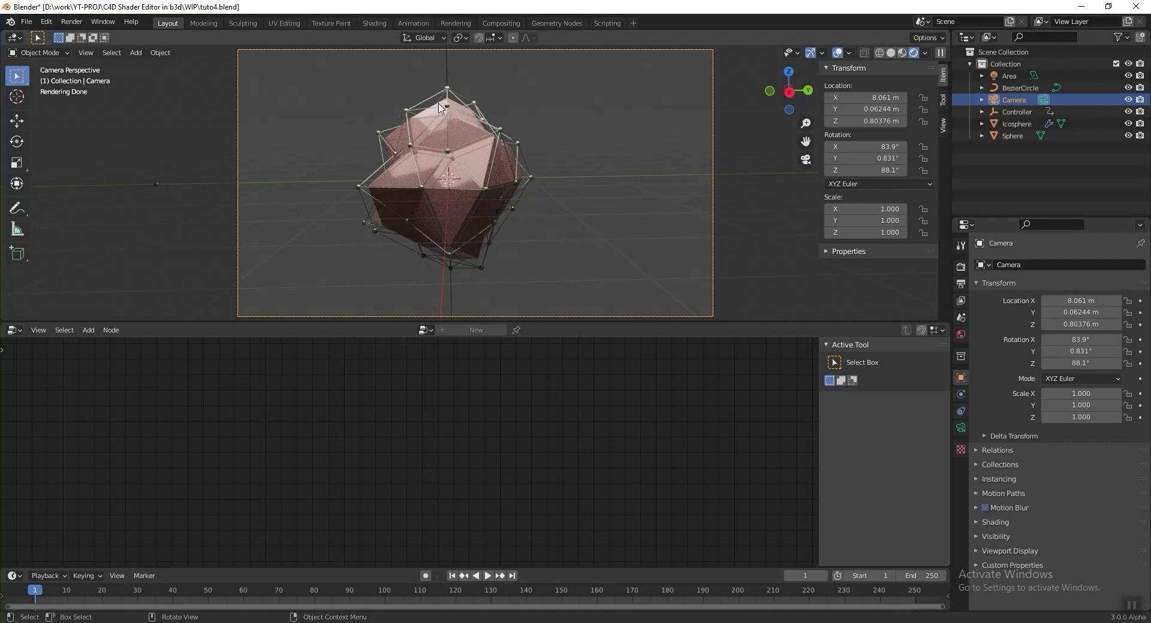
Set the camera's focal length to 300 mm
left_click(961, 429)
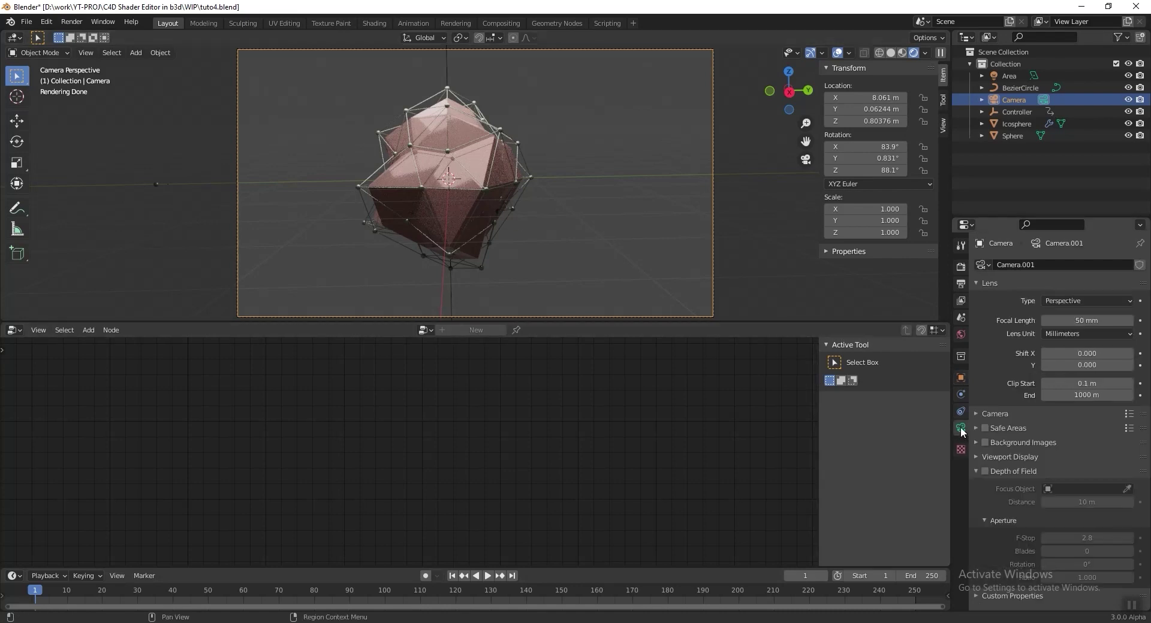
left_click(1060, 321)
key("ctrl+a")
type("300")
key("Return")
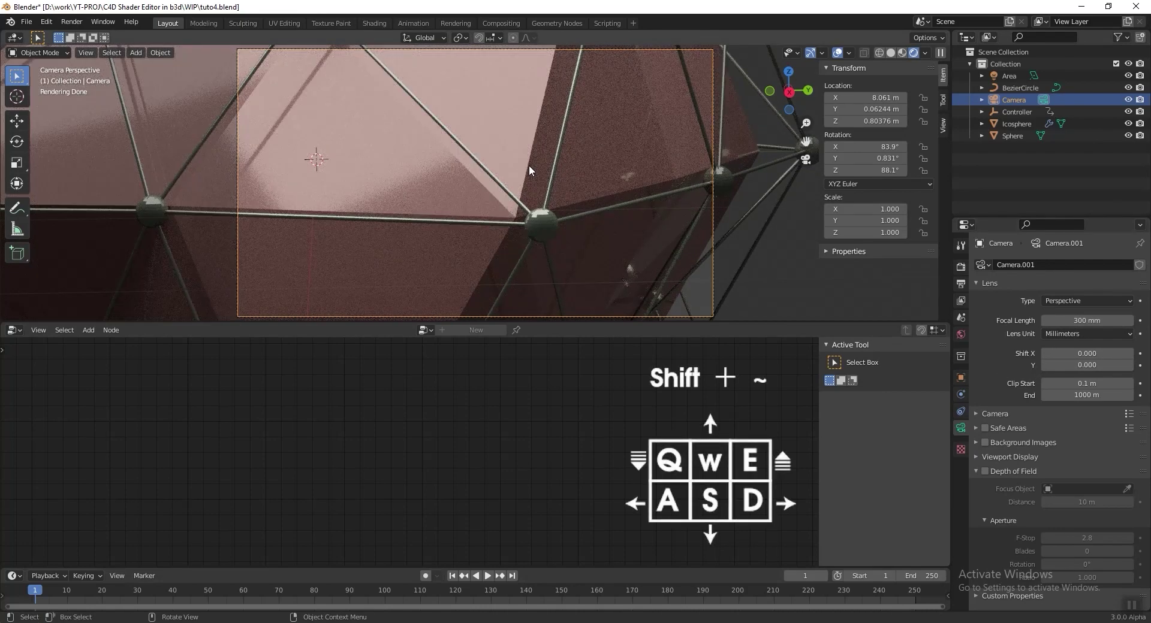
Fly the camera back to about 20.7 m on X and aim it at the upper part of the displaced ico sphere
key("shift+grave")
mouse_move(475, 183)
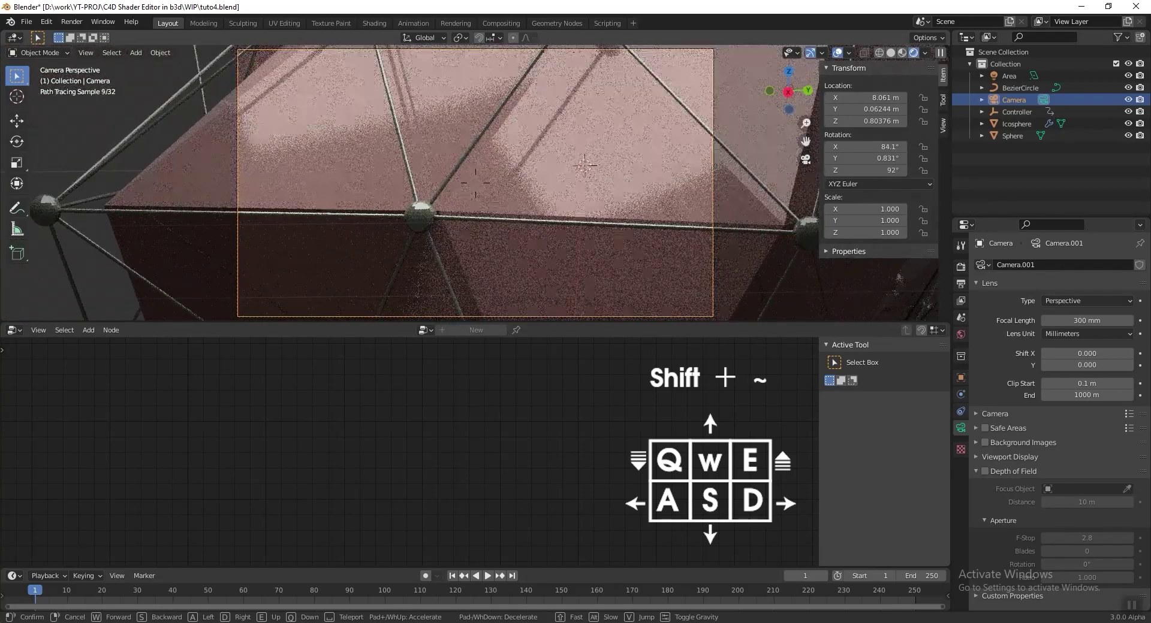
mouse_move(553, 175)
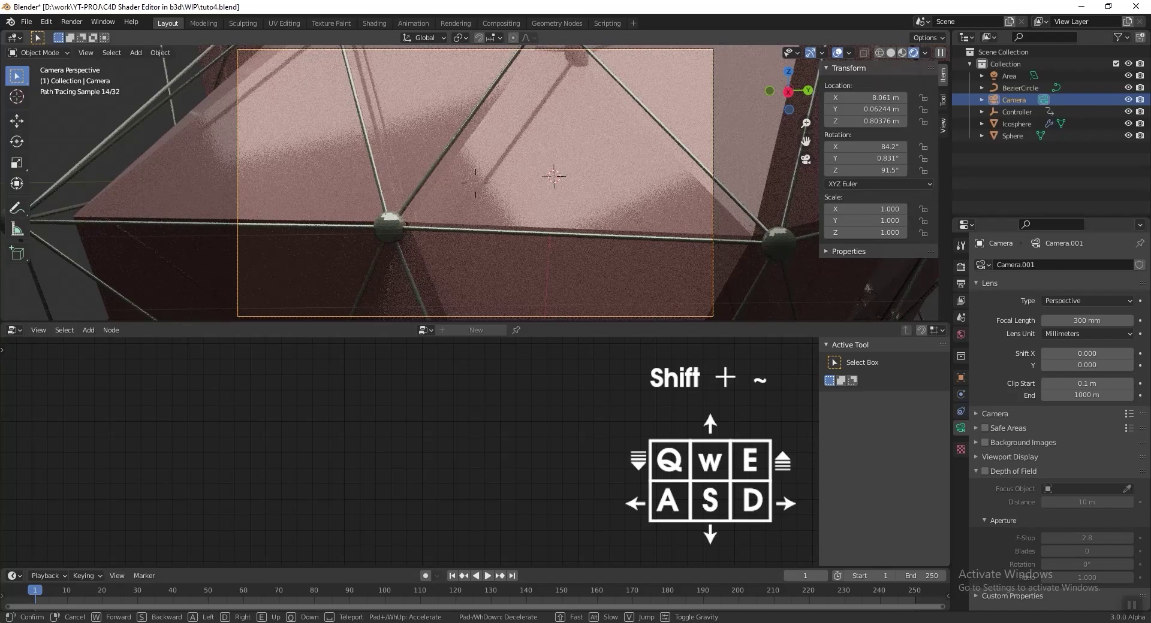
key("s")
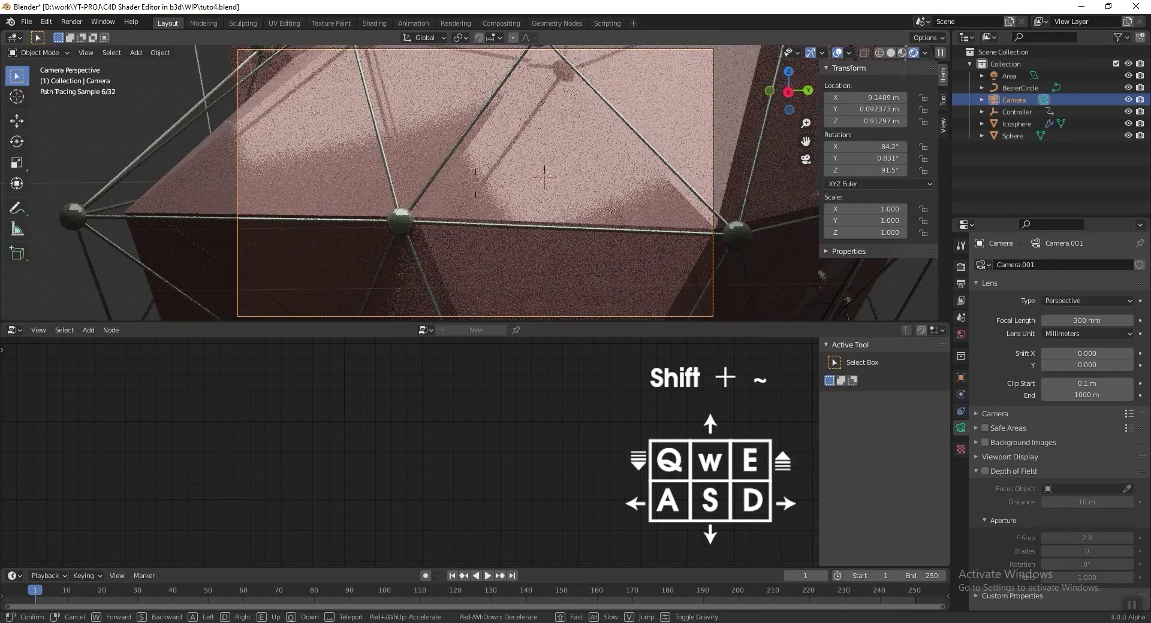
key("s")
key("s")
mouse_move(393, 191)
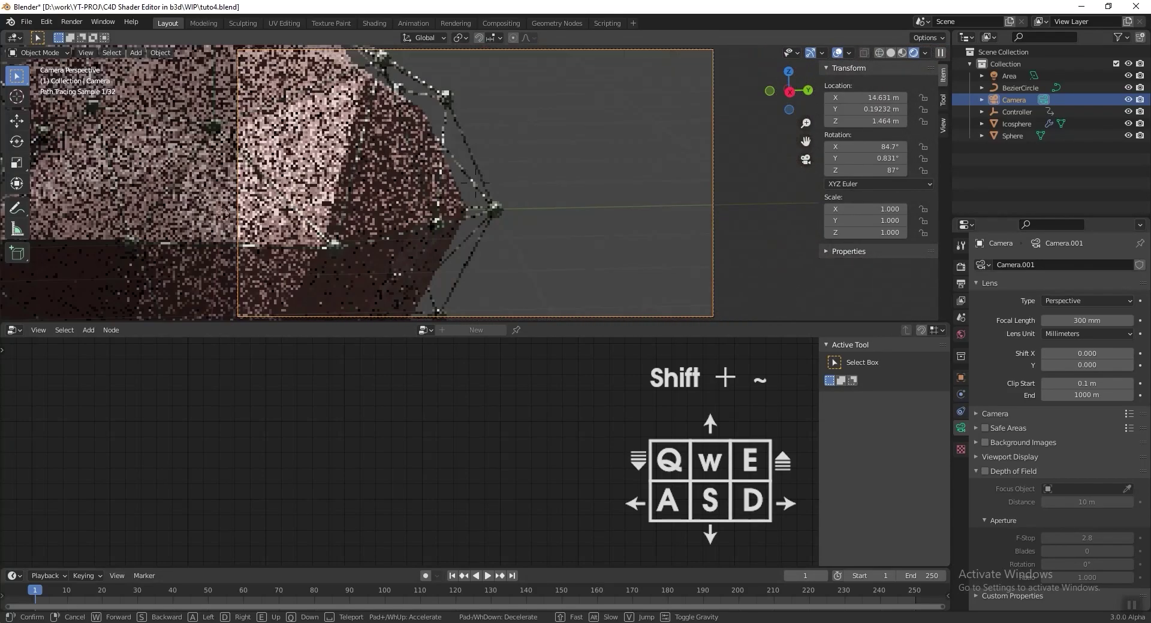
key("s")
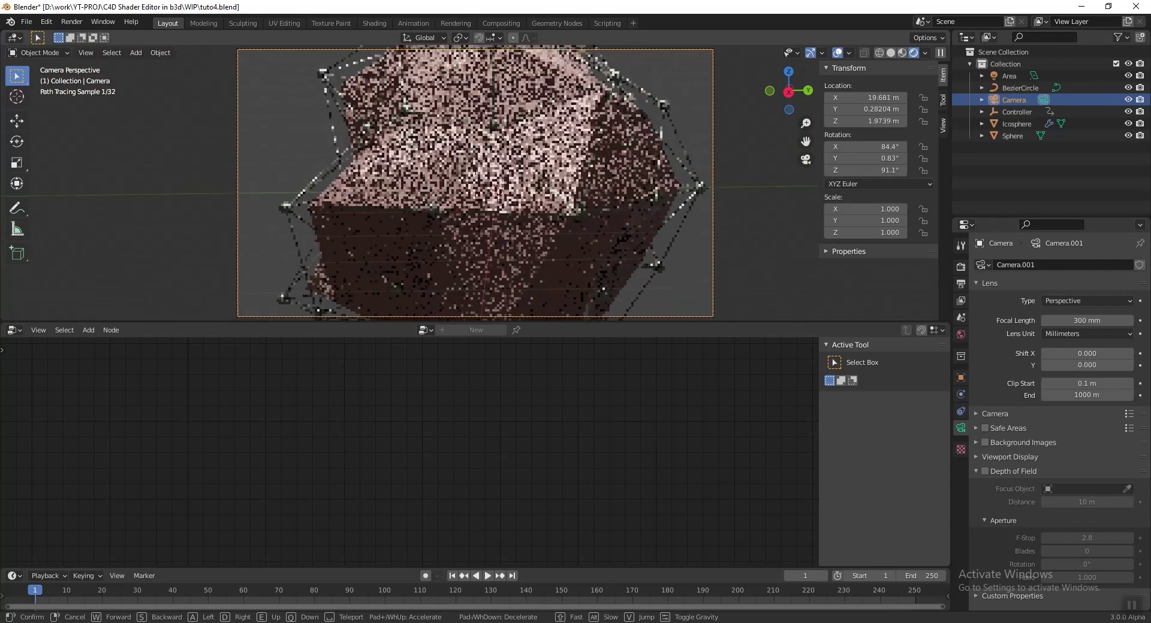
key("s")
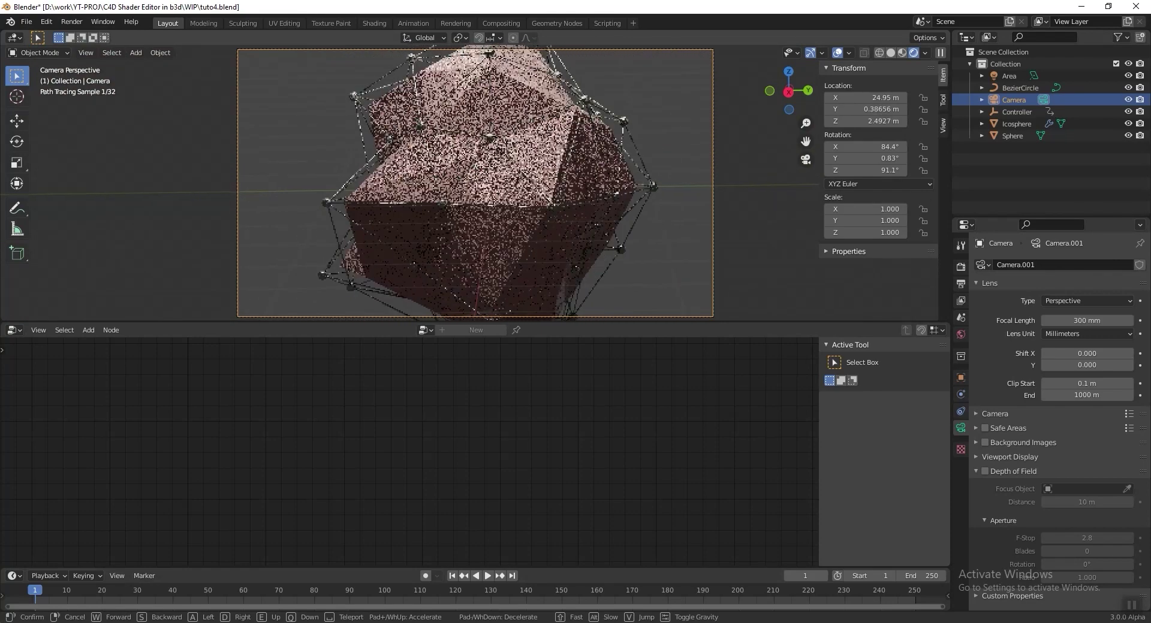
key("w")
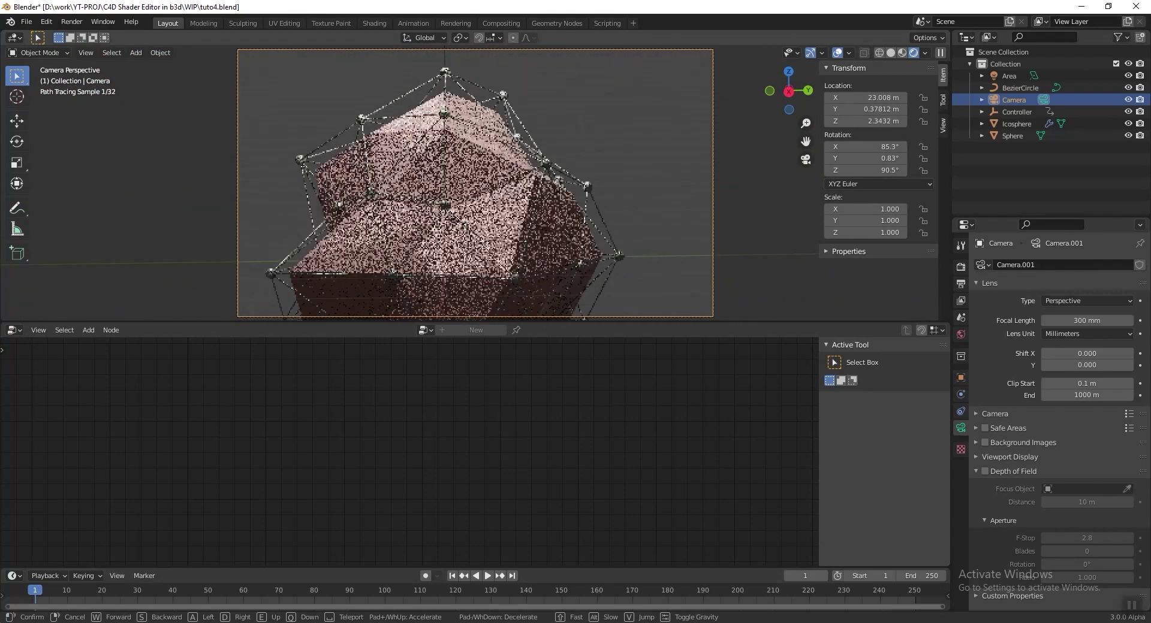
key("Return")
Play the animation to frame 80, fly the camera closer to about 16.7 m on X, and save the file
key("space")
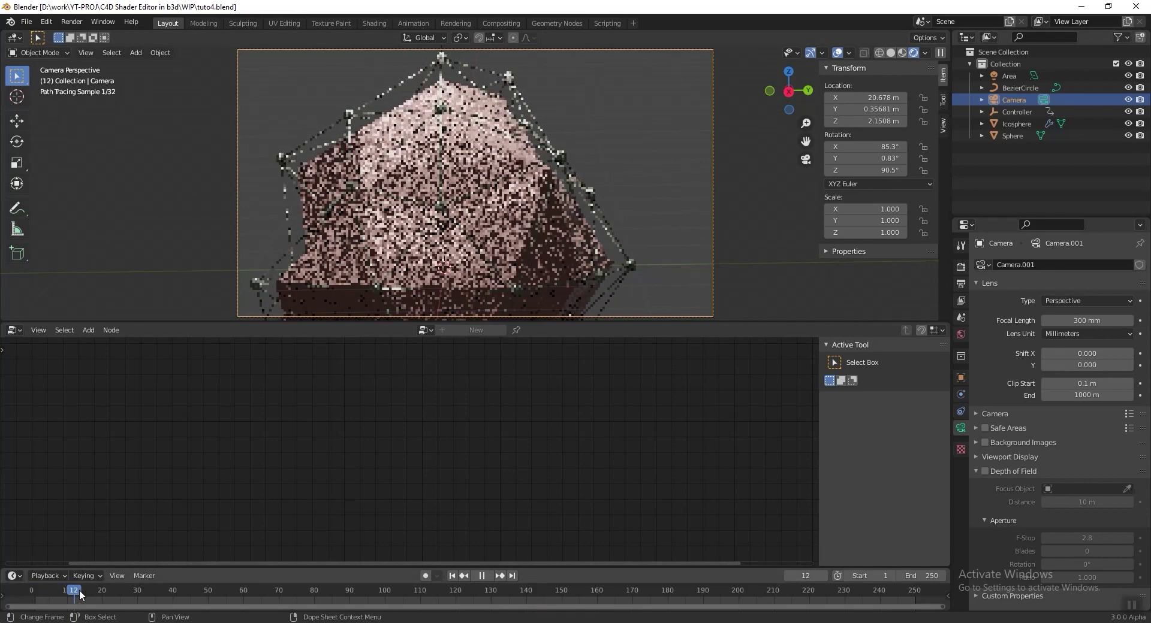
key("space")
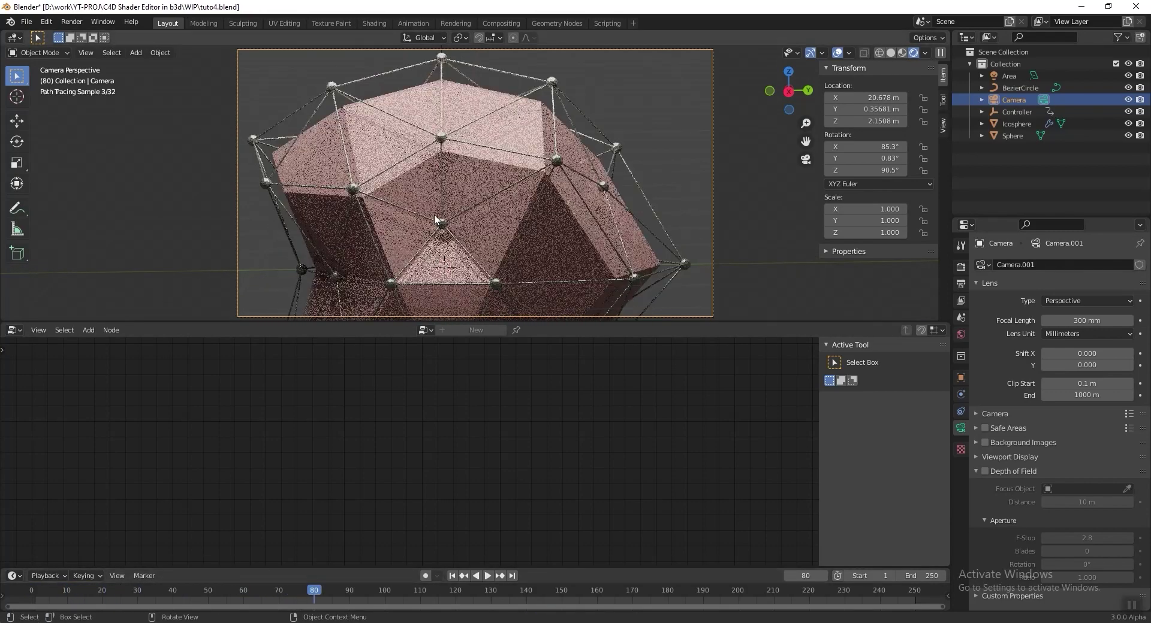
key("shift+grave")
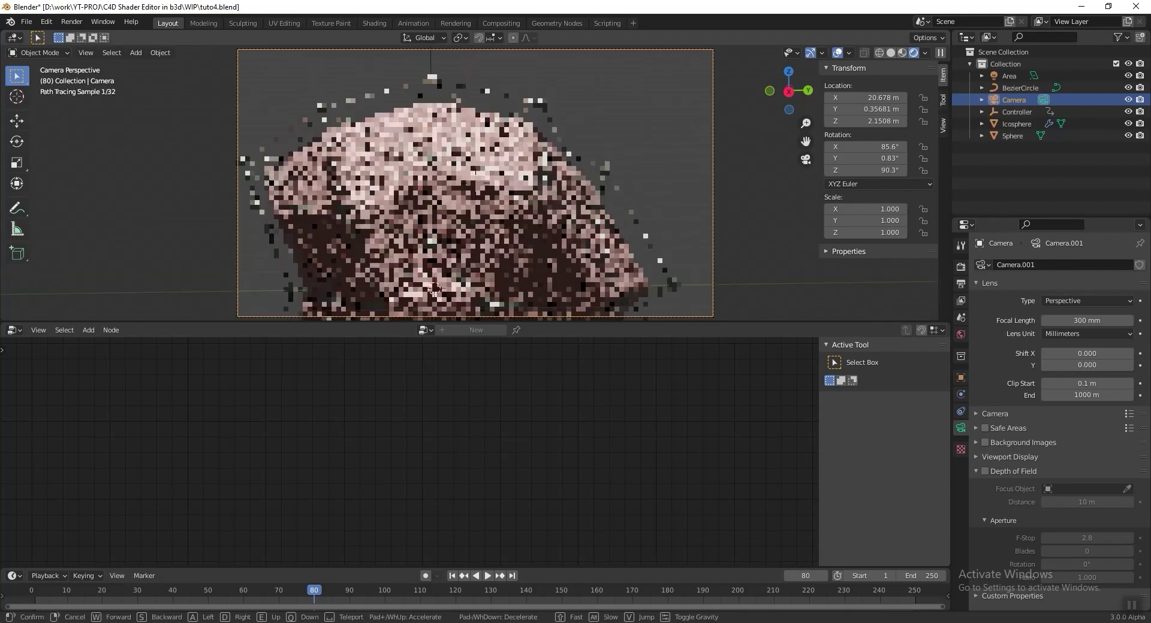
key("w")
key("w")
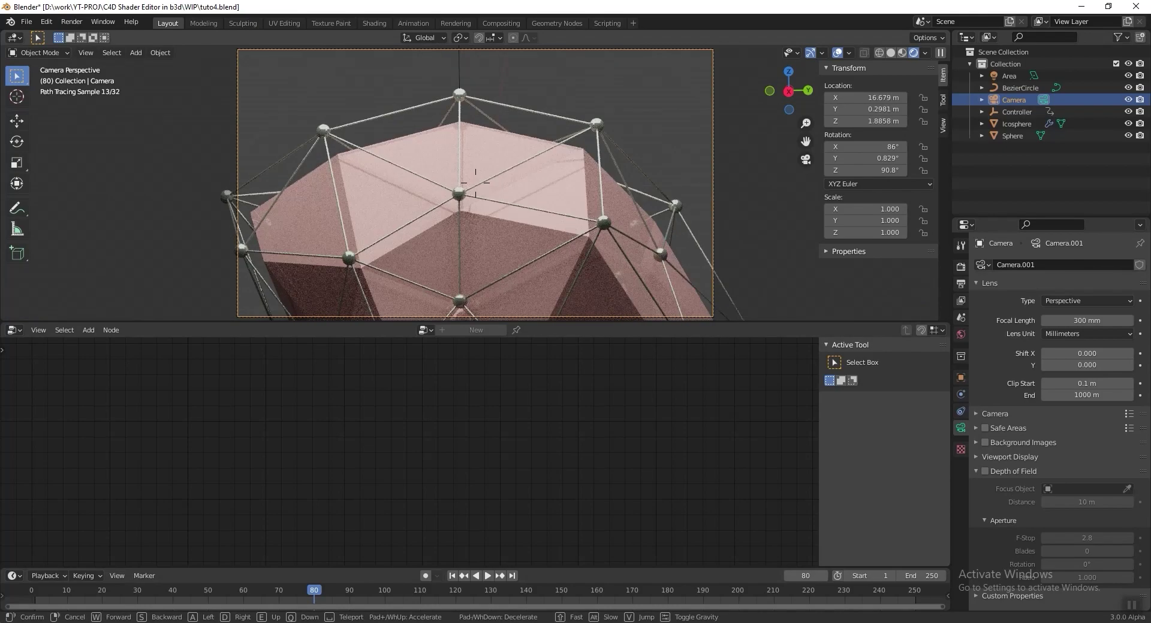
left_click(498, 181)
key("ctrl+s")
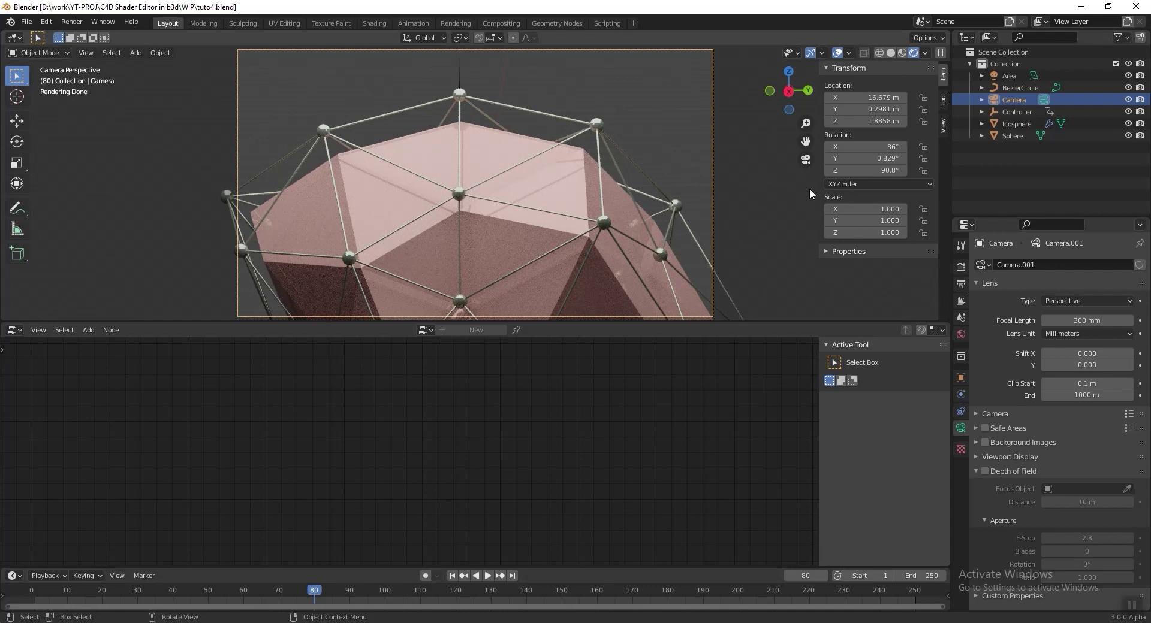
Set the World background colour to hex 444C50
left_click(960, 335)
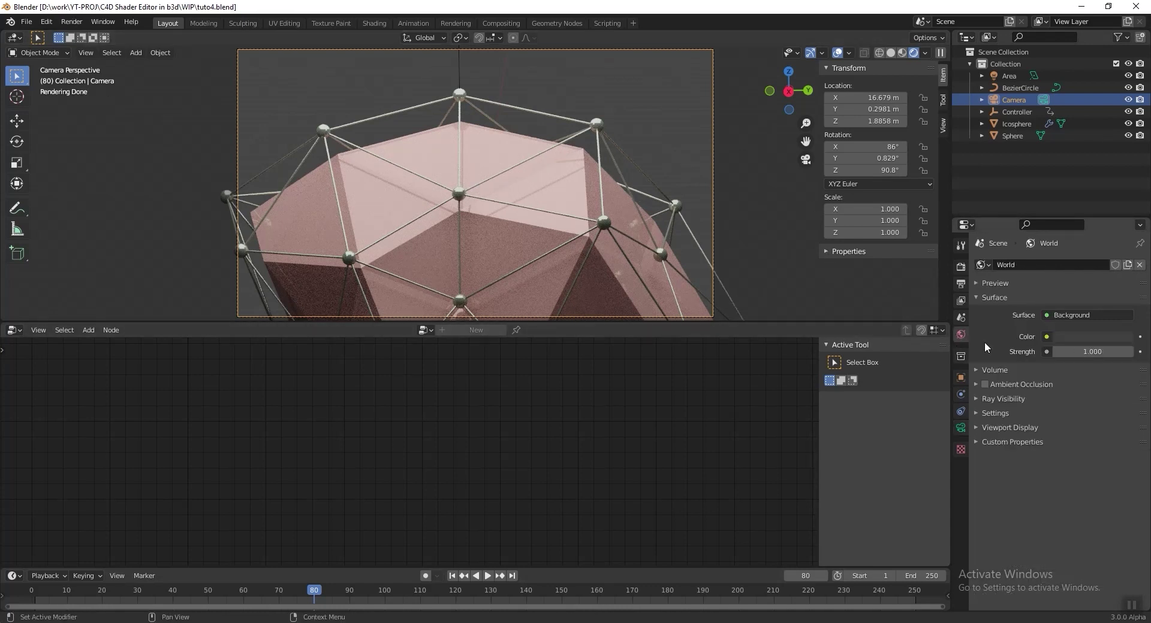
left_click(1077, 338)
left_click(1052, 341)
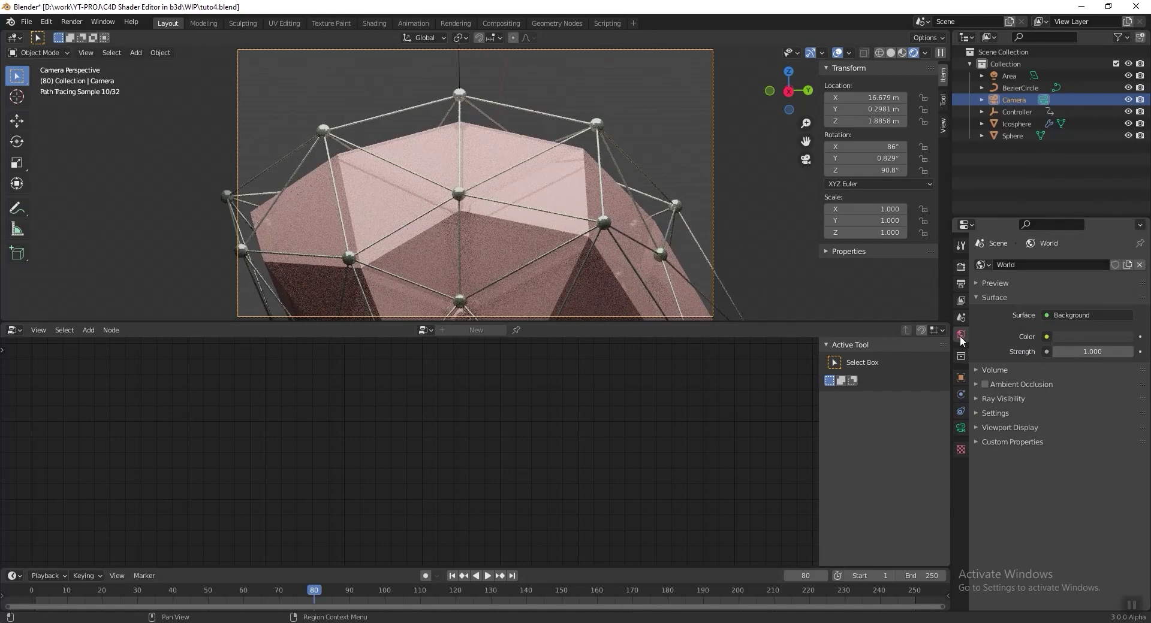
left_click(1071, 336)
left_click(1077, 204)
left_click(1077, 203)
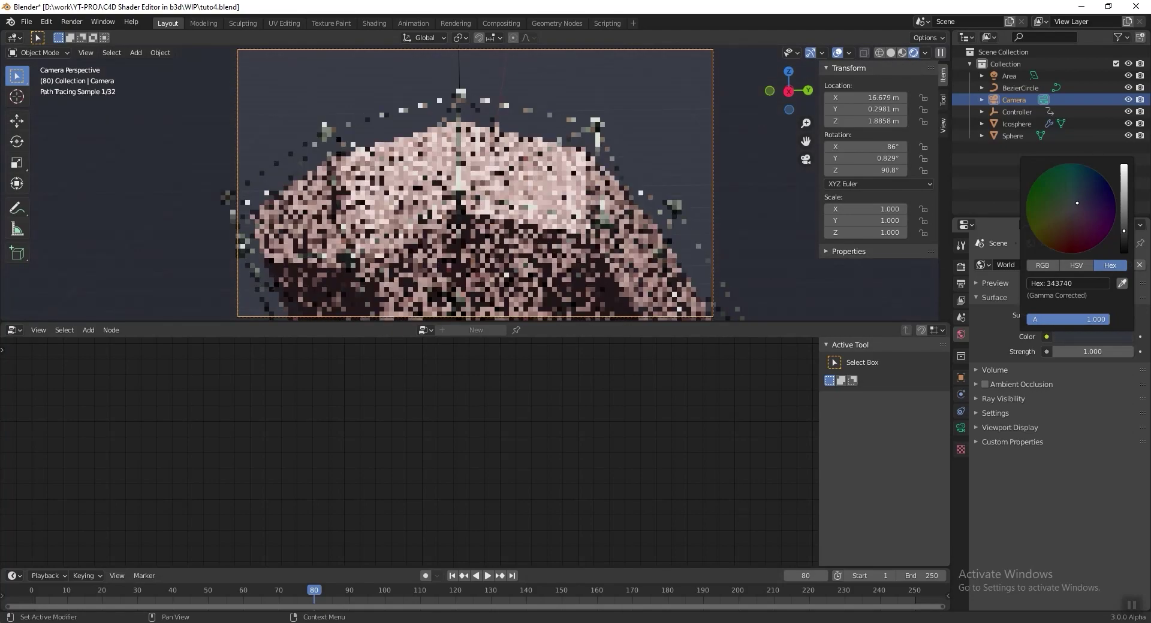
left_click(1076, 206)
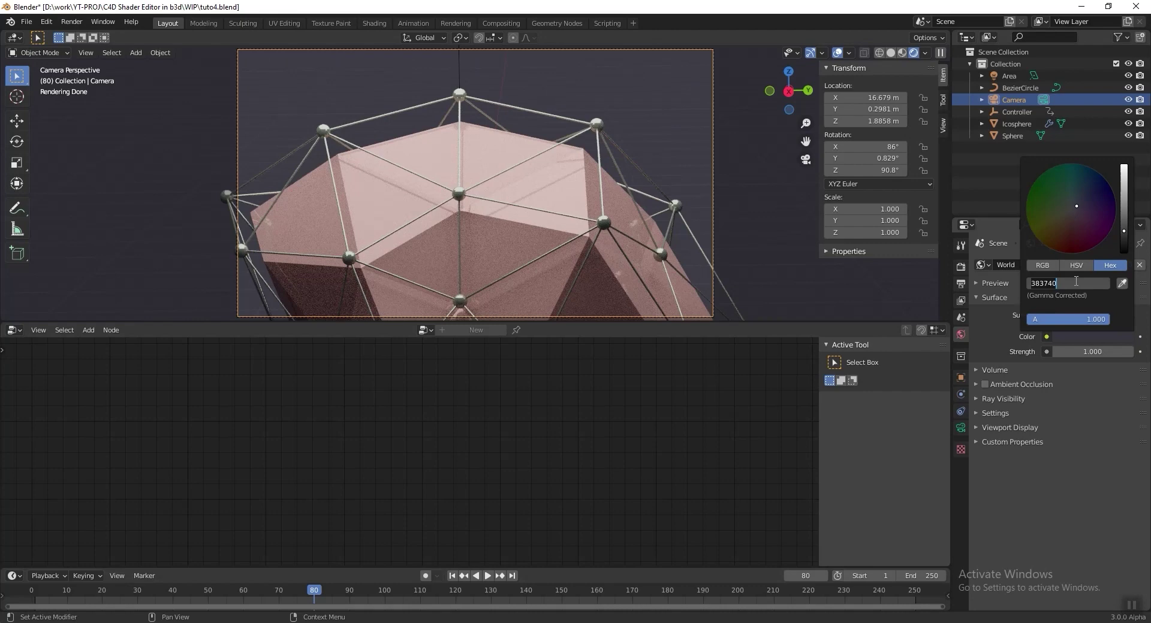
type("444C50")
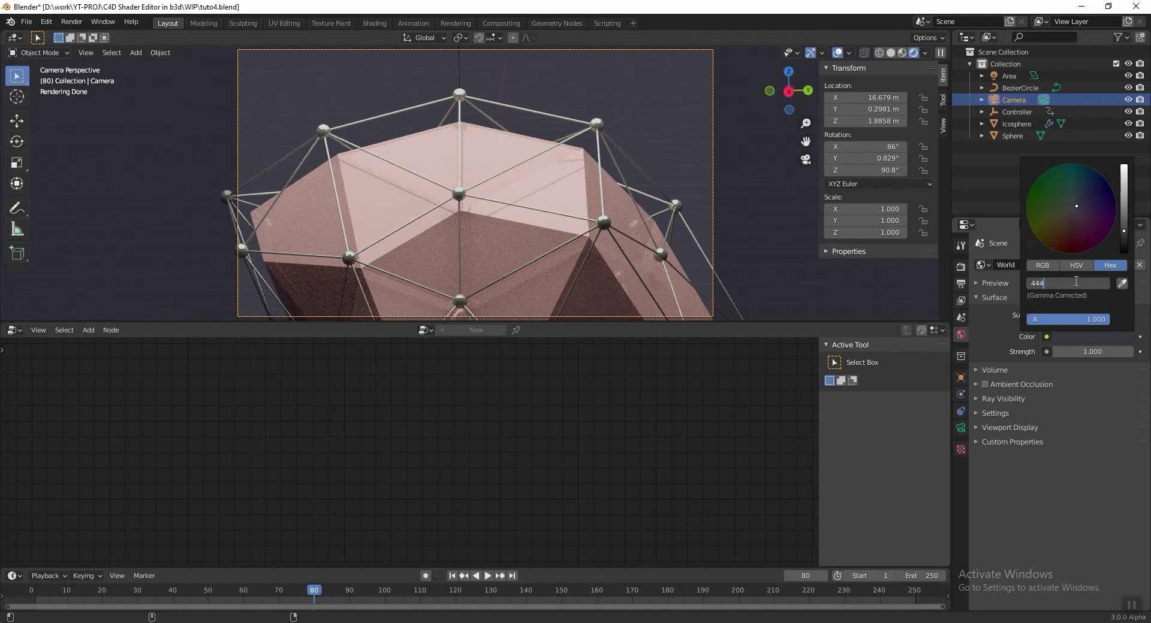
key("Return")
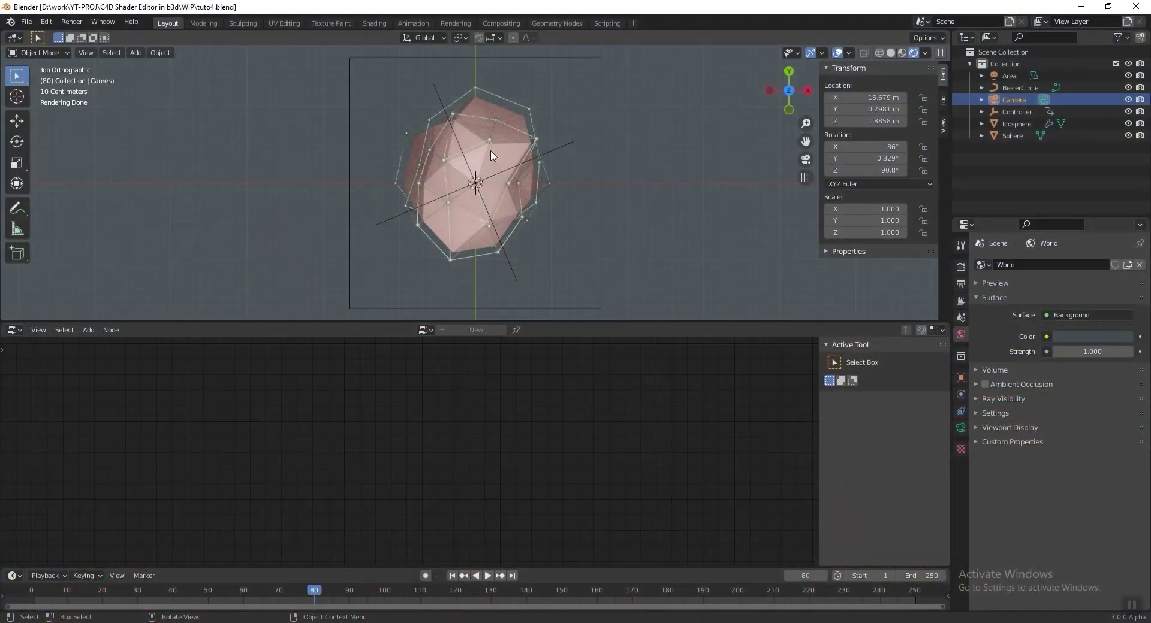
Add a cube-shaped empty at the world origin while in the top view
scroll(494, 162, "down", 6)
scroll(494, 161, "up", 4)
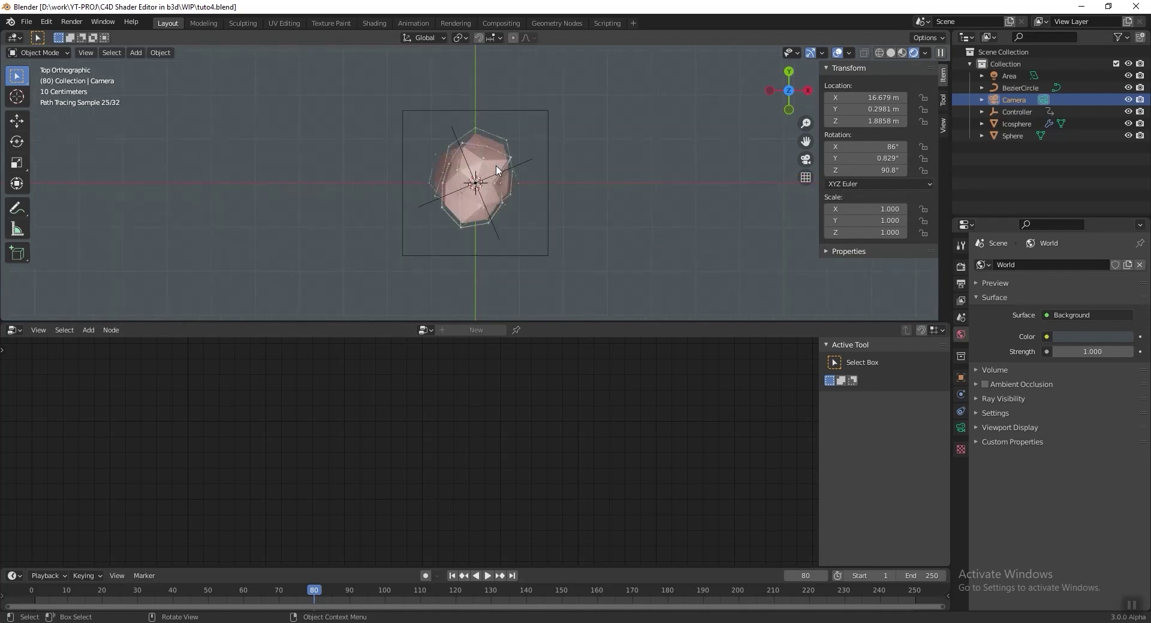
key("shift+a")
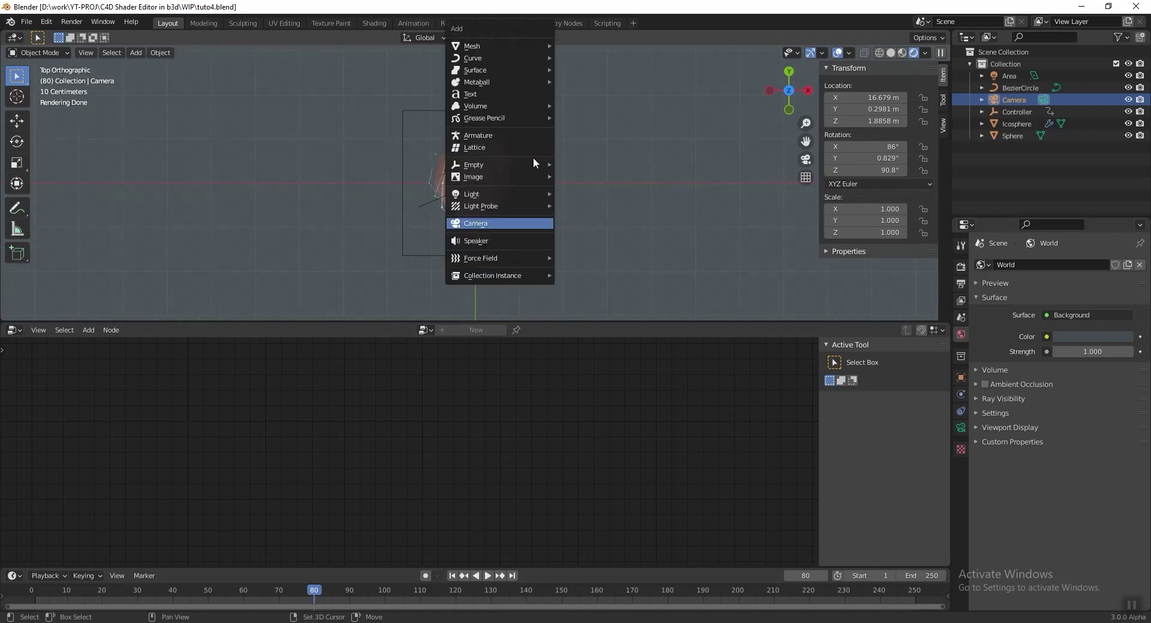
mouse_move(499, 190)
mouse_move(492, 164)
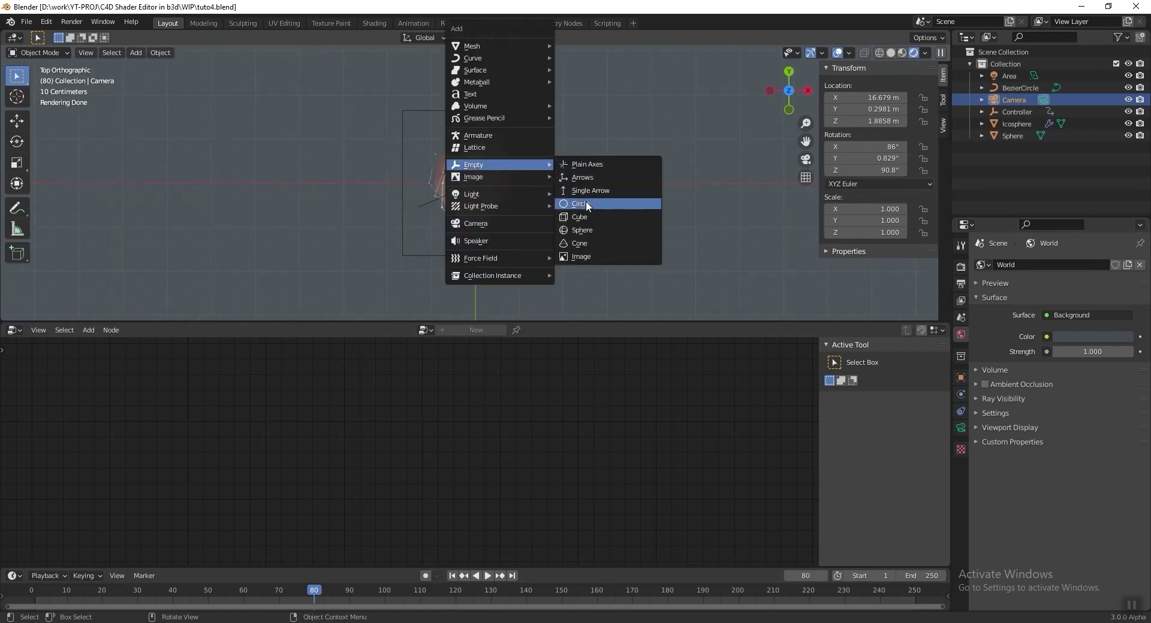
left_click(583, 218)
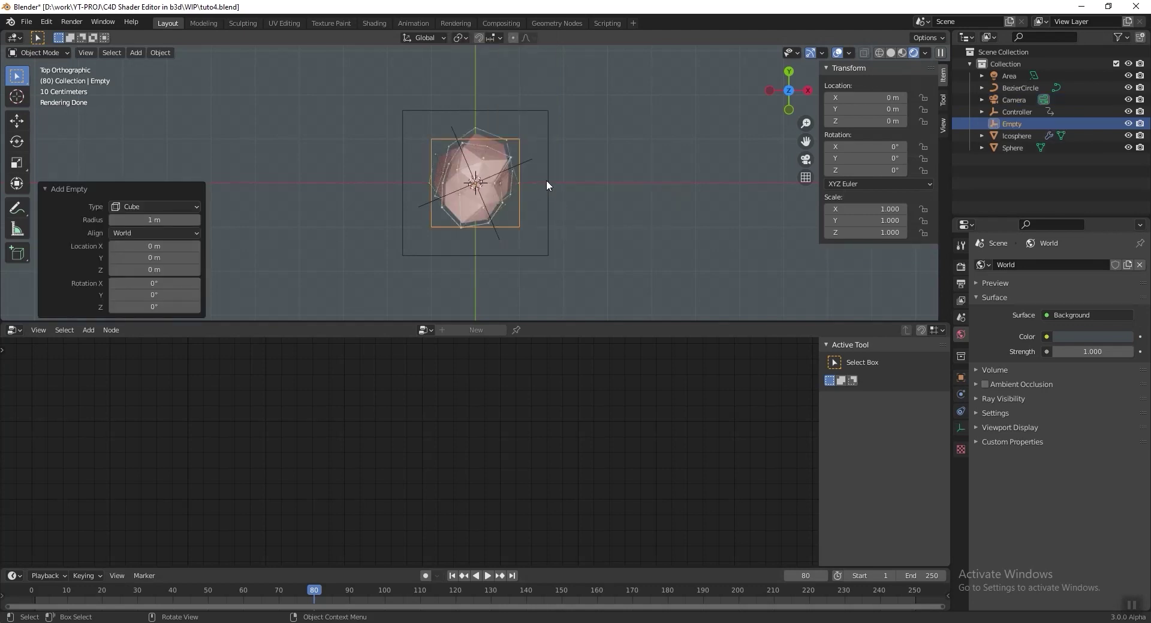
Rename the cube-shaped empty as camera Focus Point and save the file
left_click(1019, 123)
double_click(1019, 123)
type("camera Focus Point")
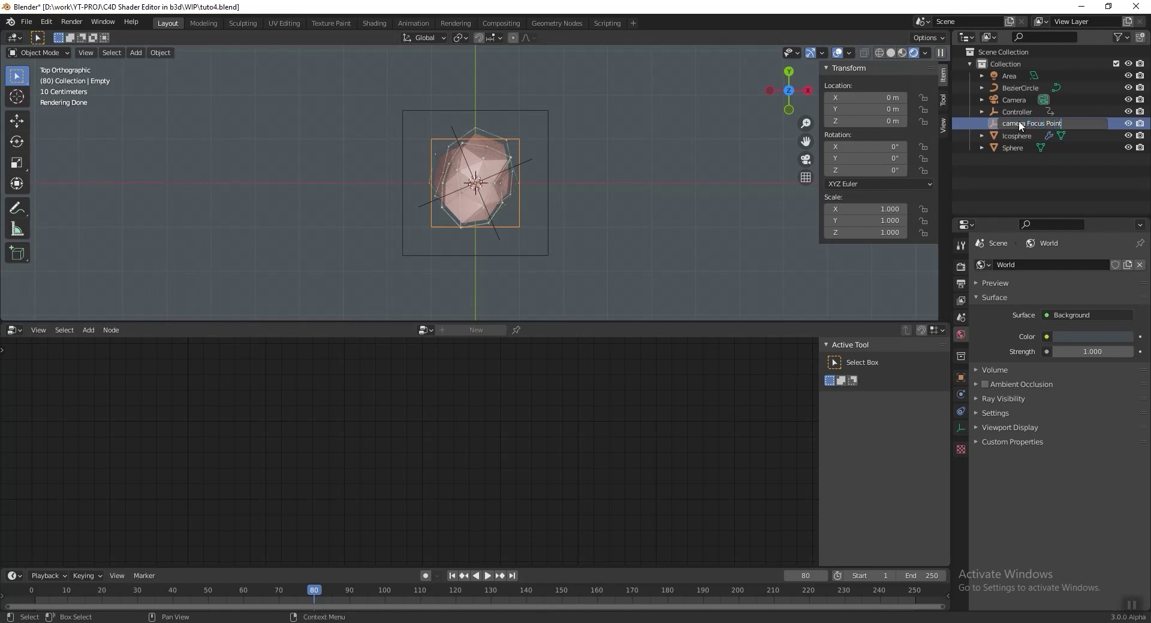
key("Return")
key("ctrl+s")
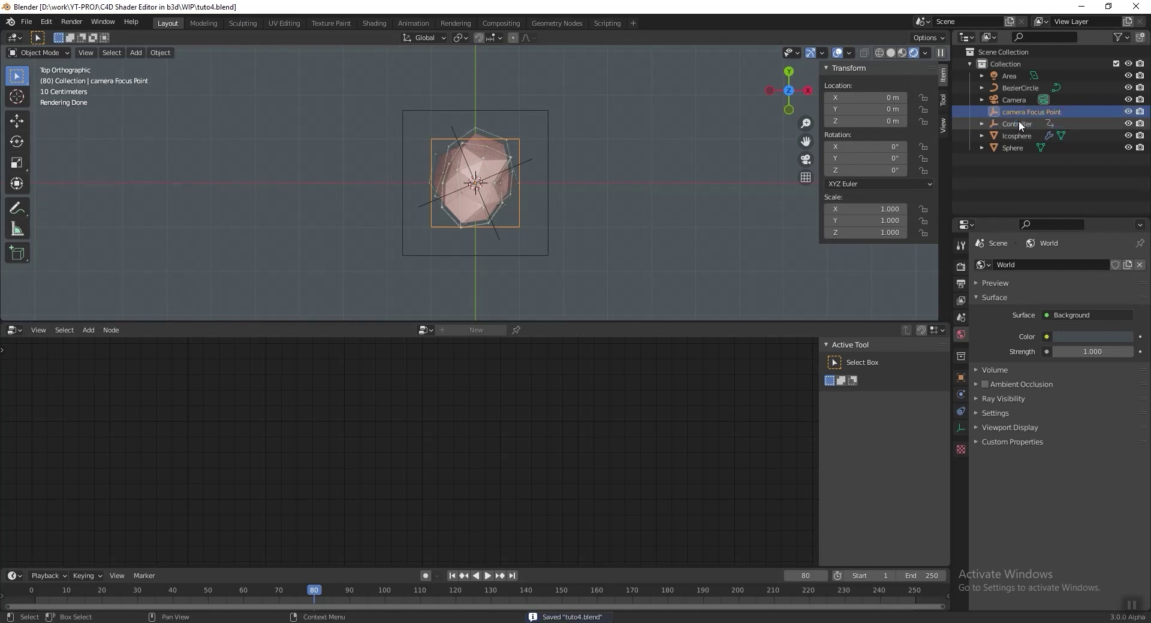
Move the camera Focus Point empty to about 1.31 m on X and scale it to about 0.42 along X
middle_click_drag(575, 184, 255, 161, "shift")
scroll(254, 160, "down", 1)
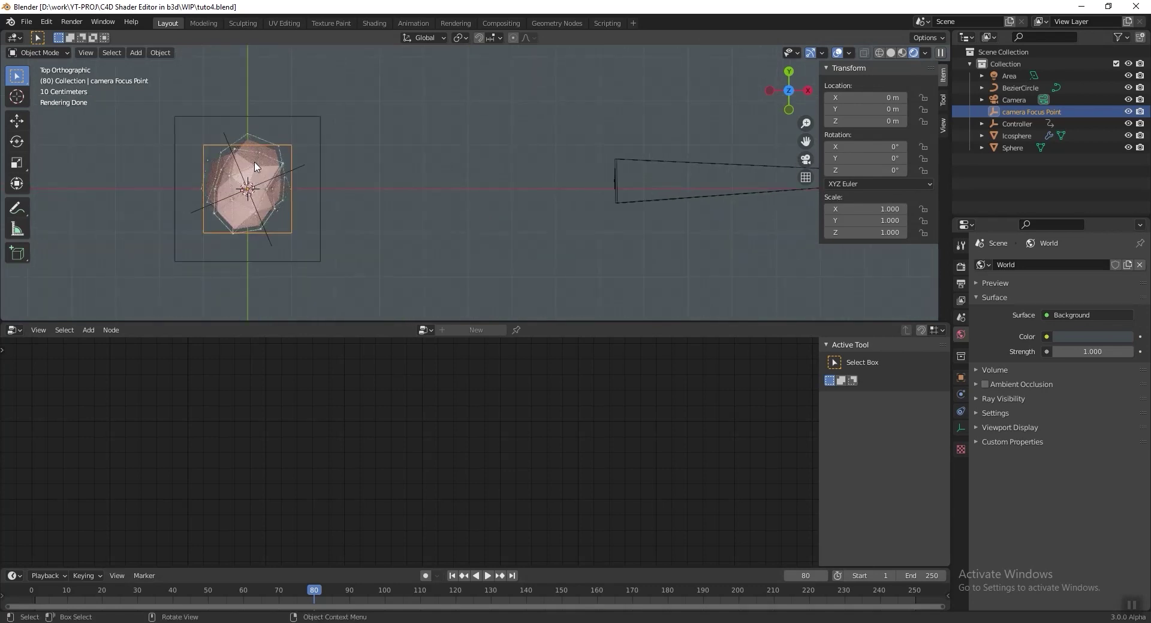
key("g")
left_click(312, 157)
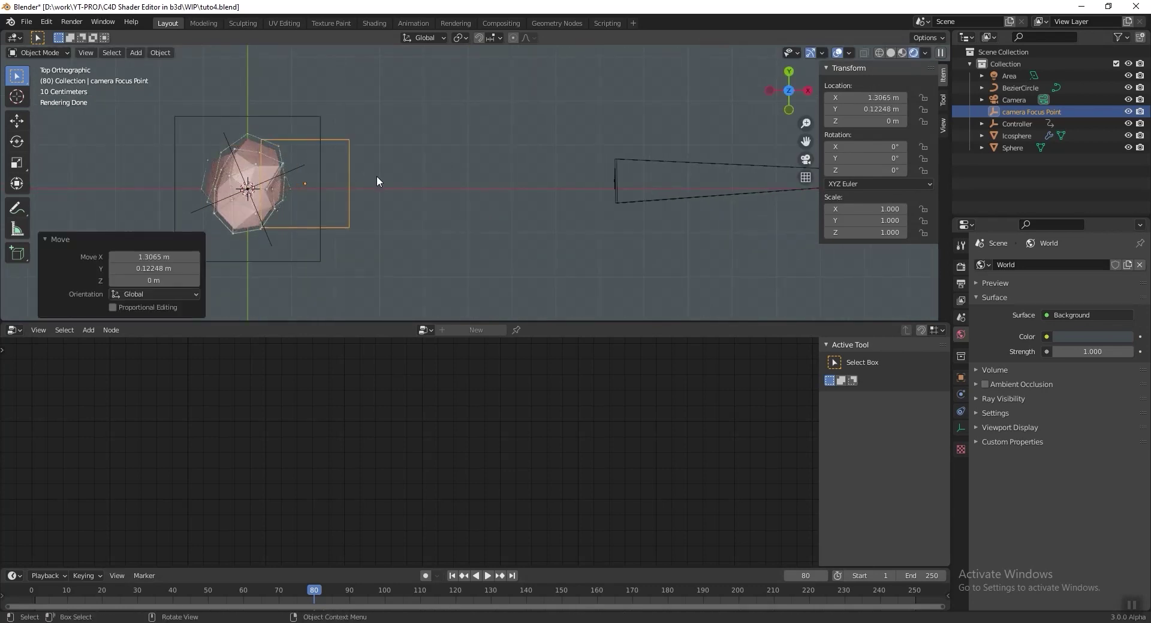
key("s")
key("x")
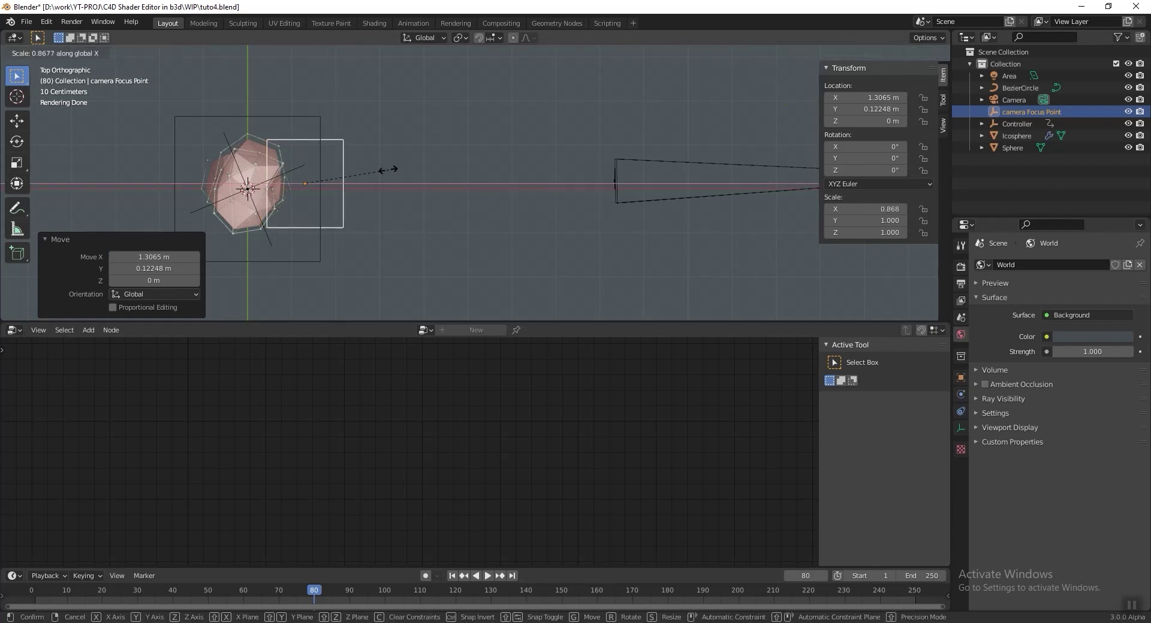
left_click(355, 174)
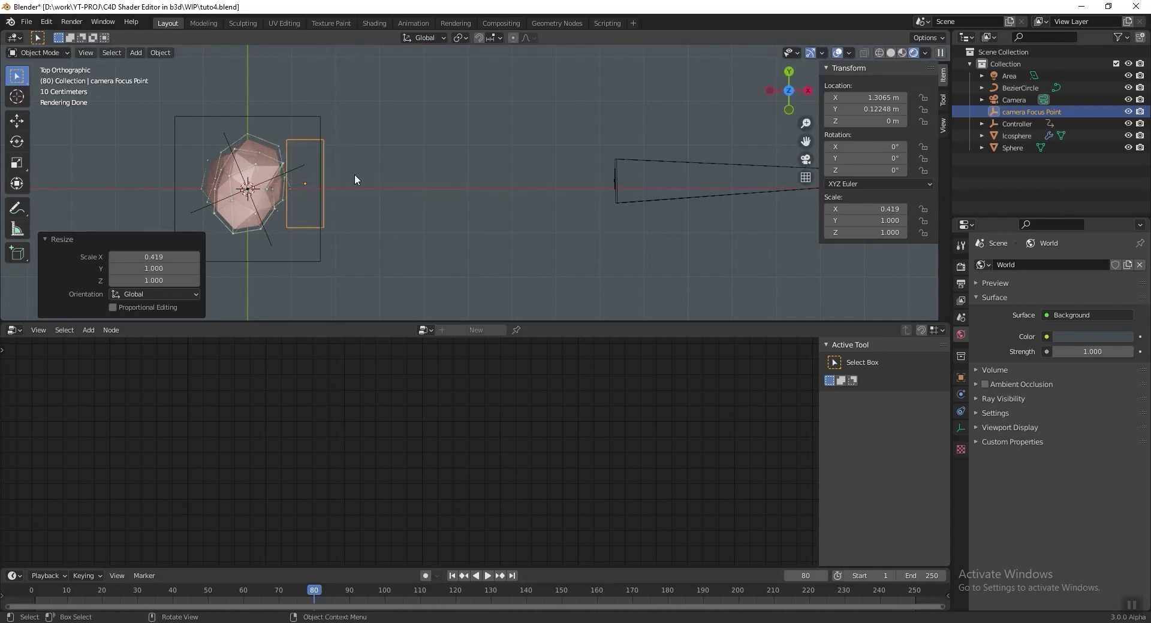
Move the camera Focus Point empty onto the ico sphere's camera-facing half, about 0.64 m on X, and scale it to about 1.245 along Y
key("g")
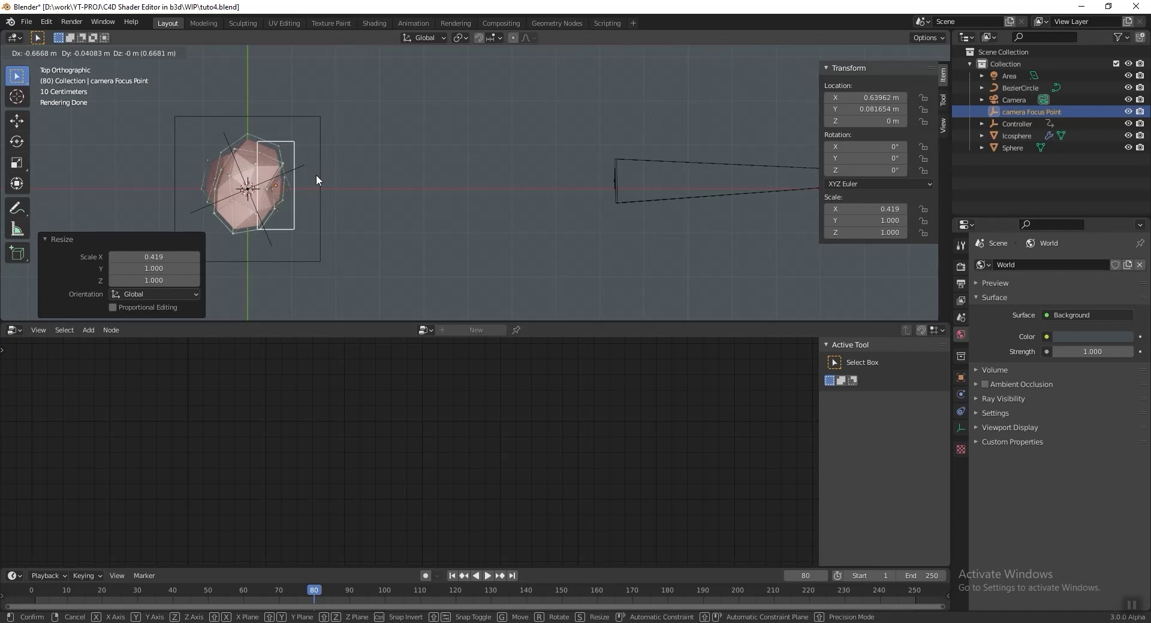
left_click(316, 175)
key("s")
key("y")
left_click(282, 125)
middle_click_drag(317, 201, 396, 139)
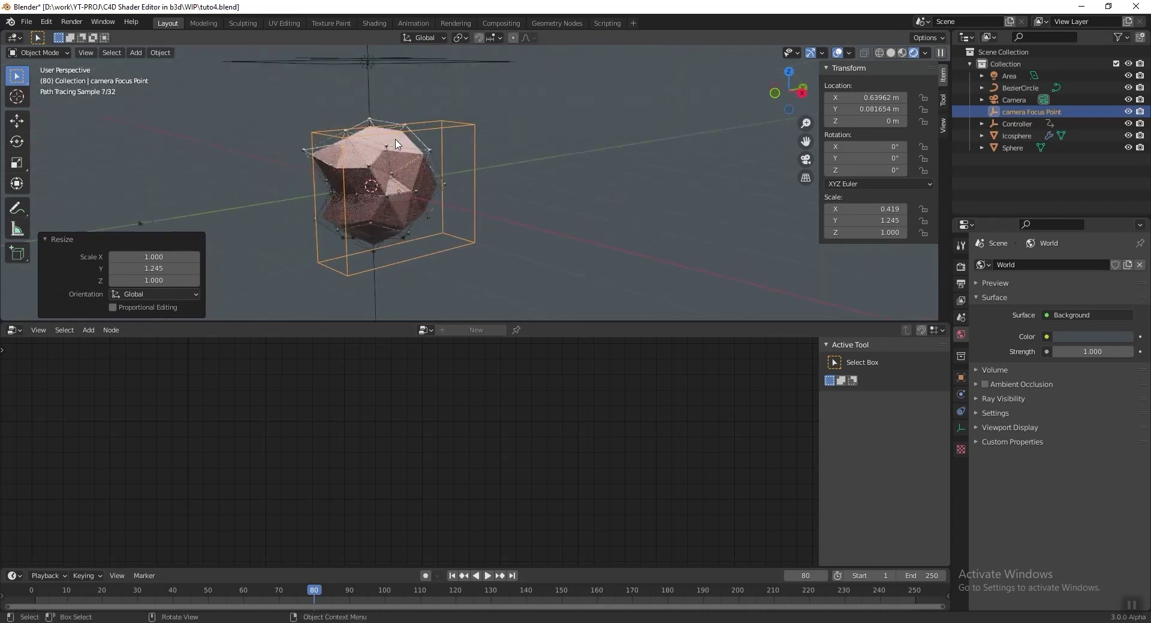
Raise the camera Focus Point empty to about 0.15 m on Z in the camera view and save the file
key("KP_0")
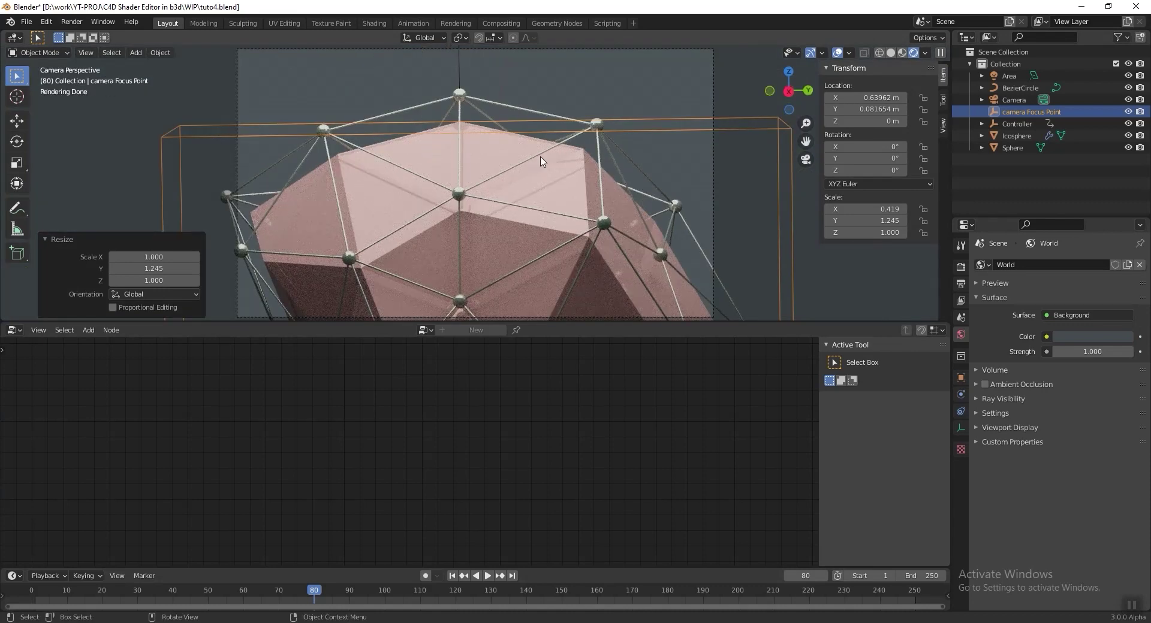
scroll(542, 171, "down", 1)
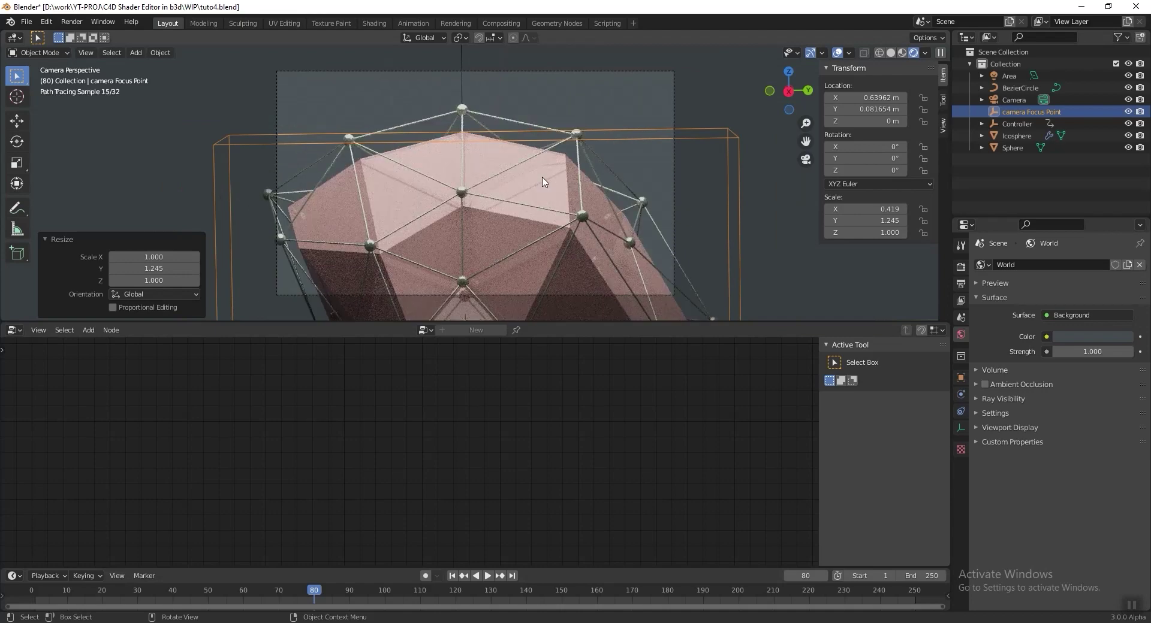
key("g")
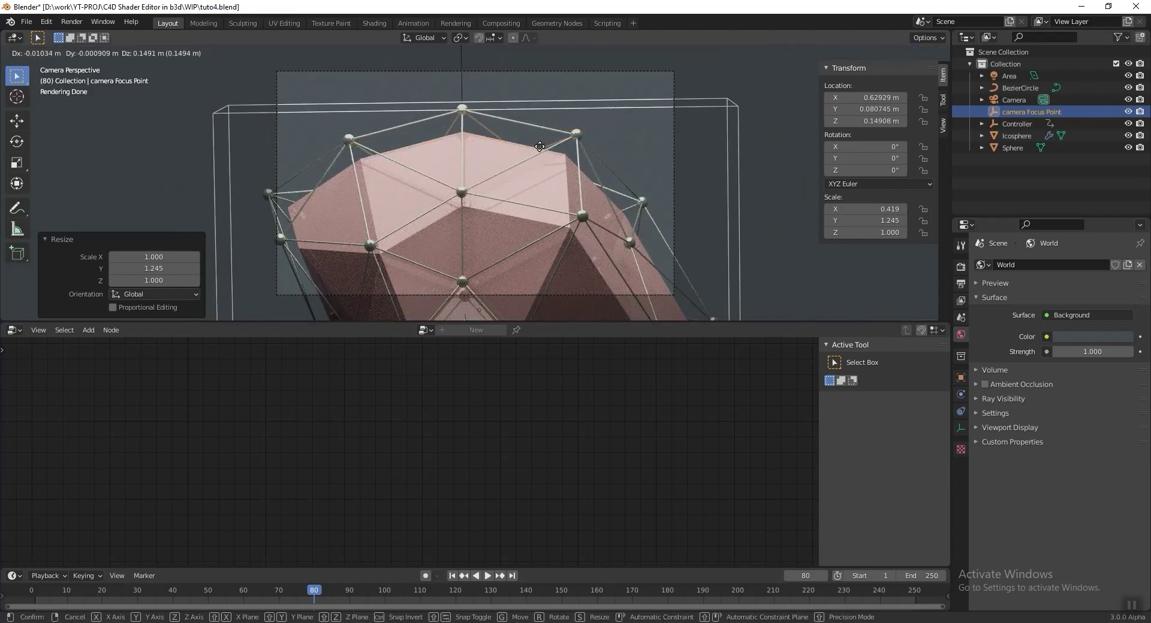
left_click(536, 160)
scroll(498, 120, "down", 2)
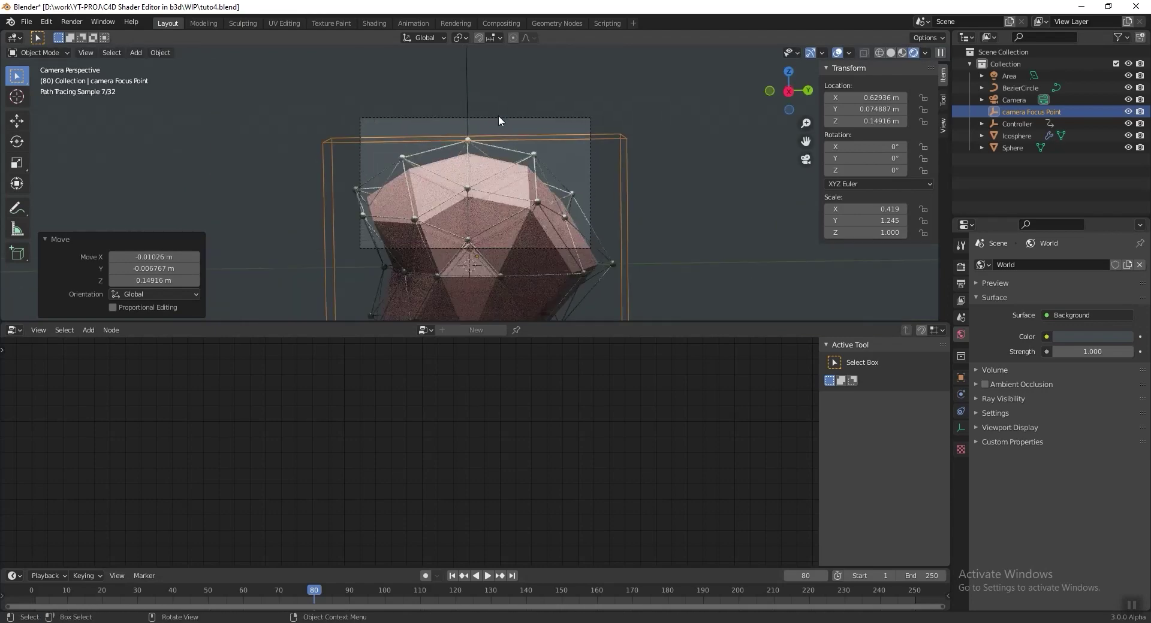
scroll(498, 115, "up", 2)
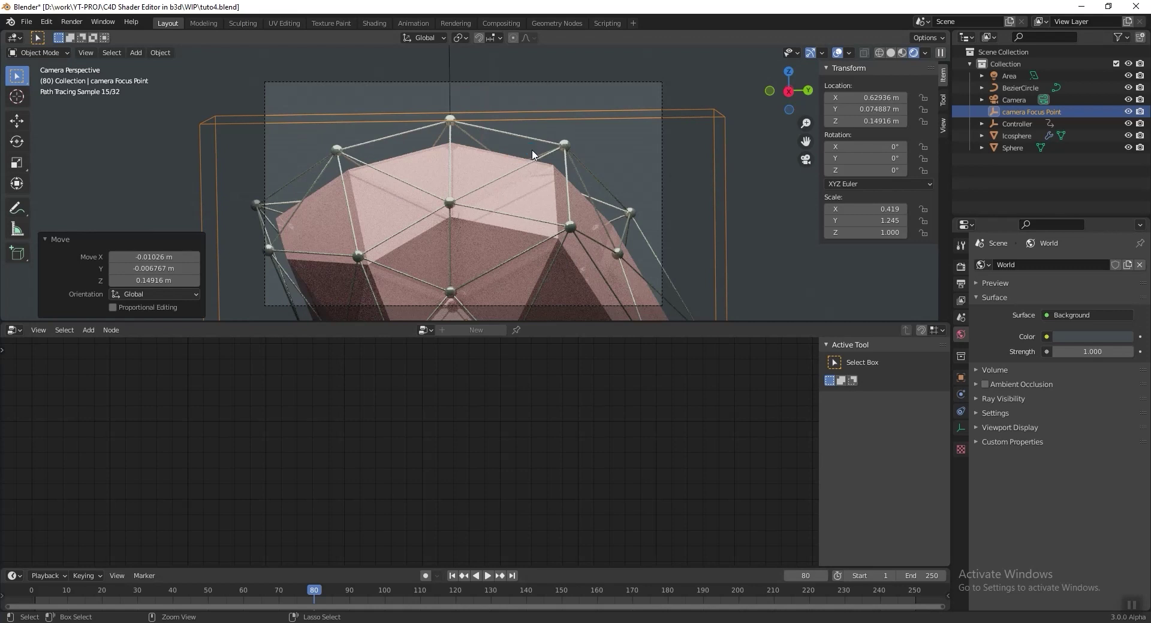
key("ctrl+s")
Enable Depth of Field on the camera and pick camera Focus Point as its focus object
left_click(1023, 99)
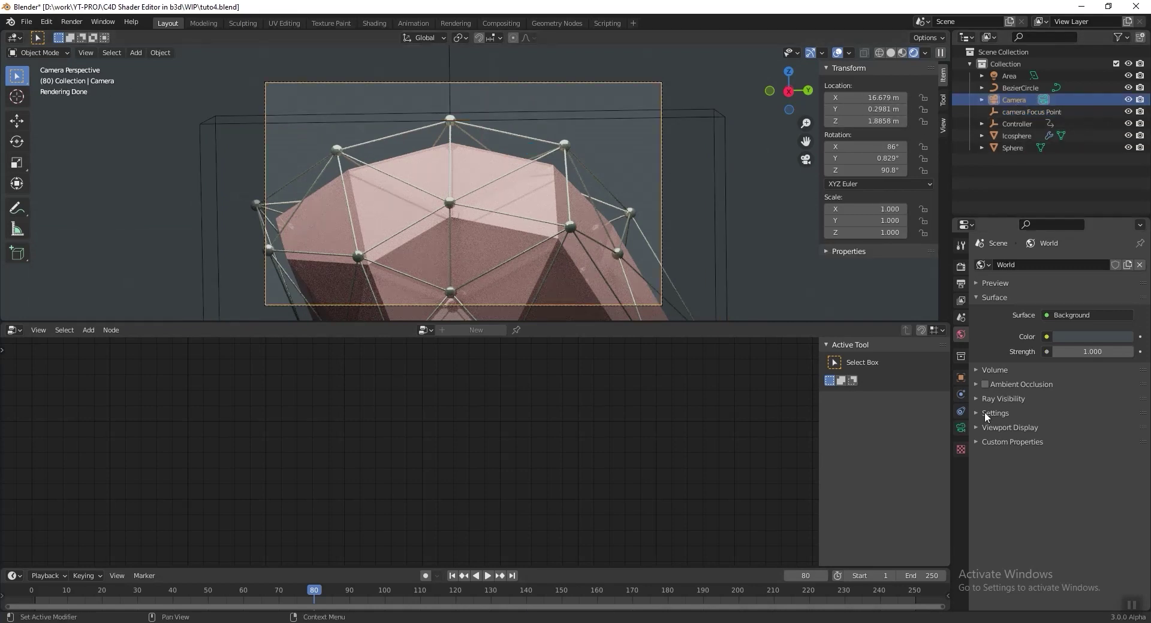
left_click(961, 428)
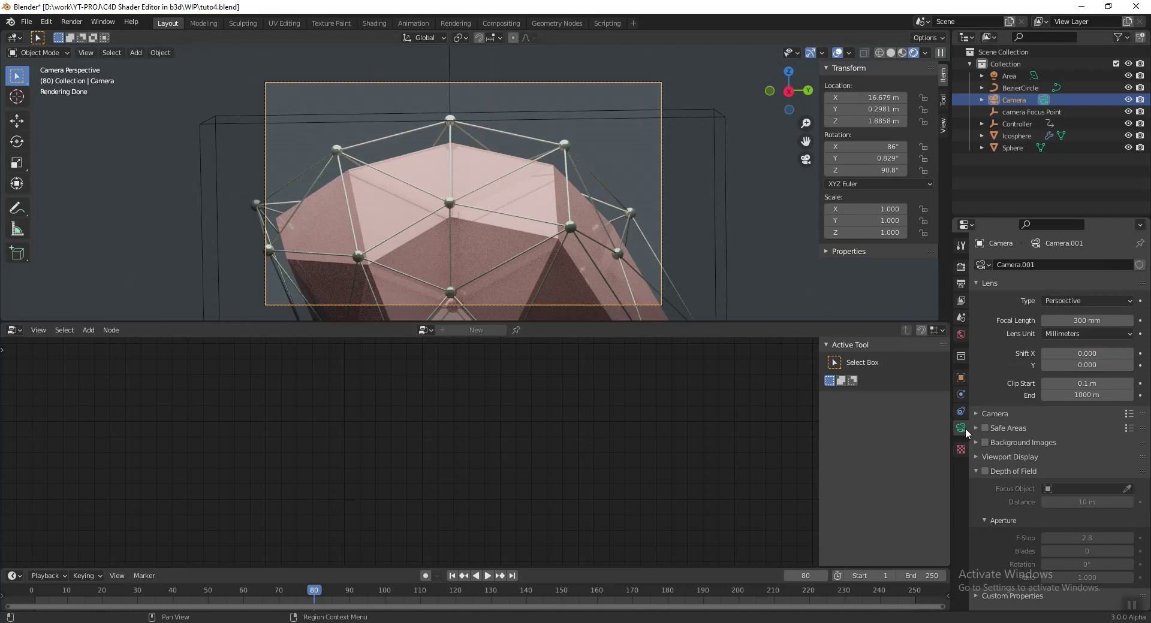
left_click(986, 472)
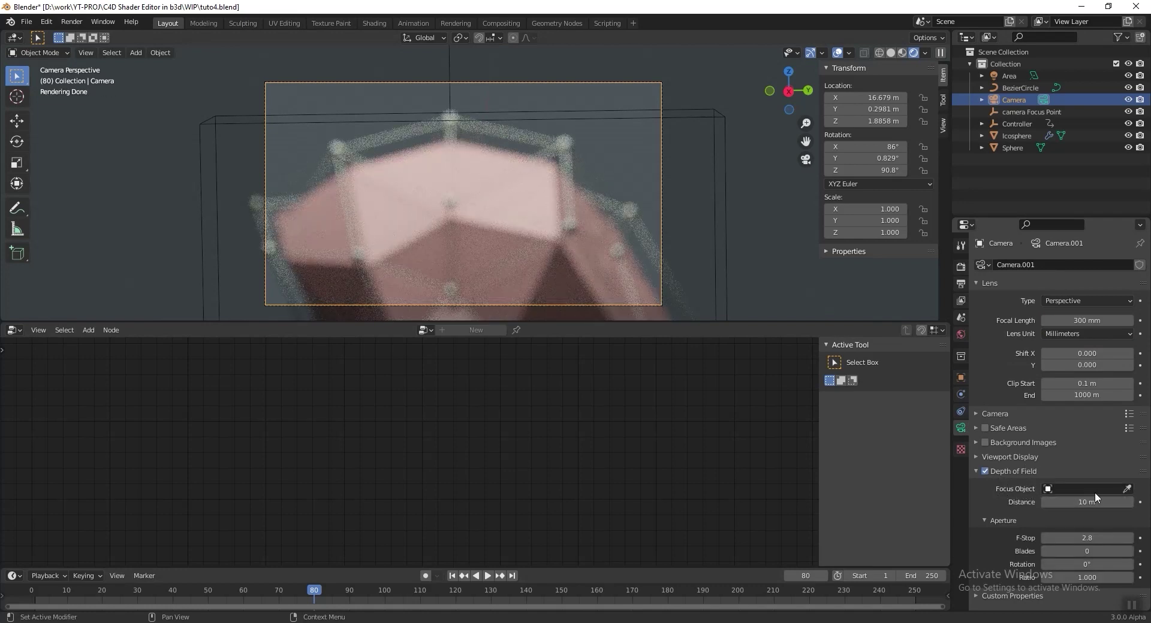
left_click(1128, 487)
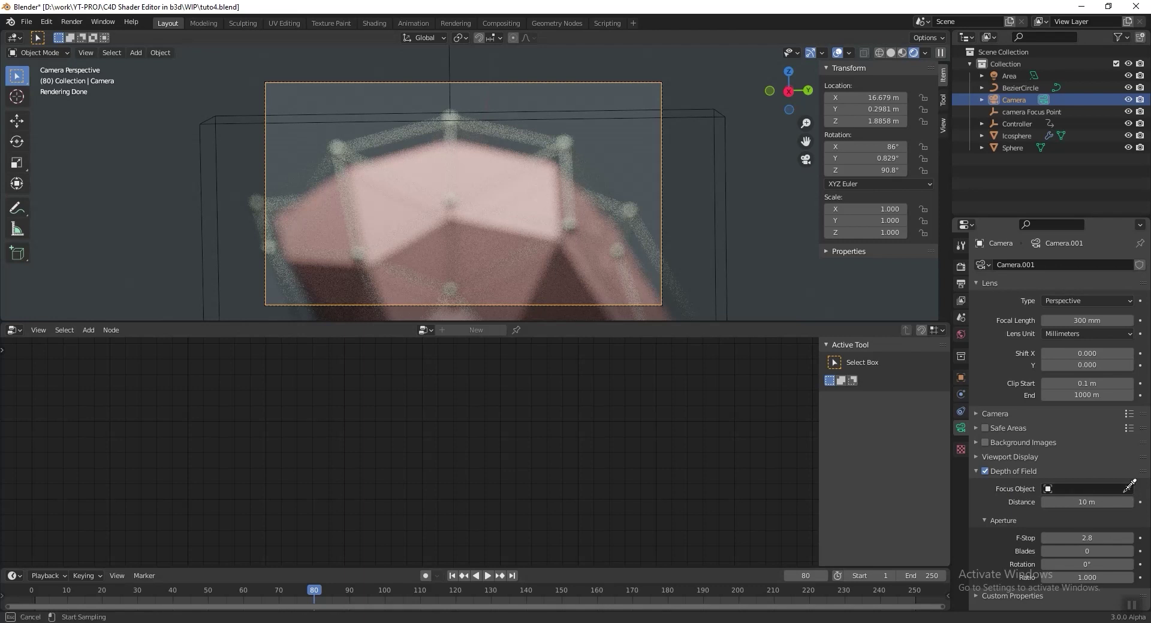
left_click(1037, 112)
scroll(570, 186, "up", 3)
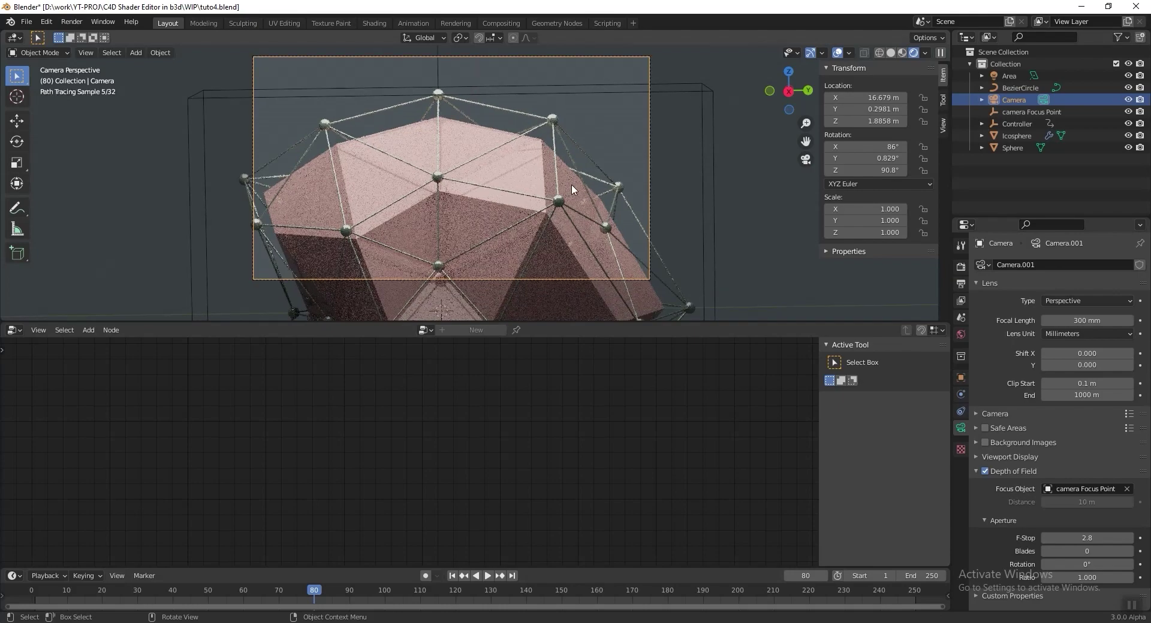
Try an aperture F-Stop of 1.0 on the camera, save the file, and set the F-Stop to 0.8
left_click(1081, 534)
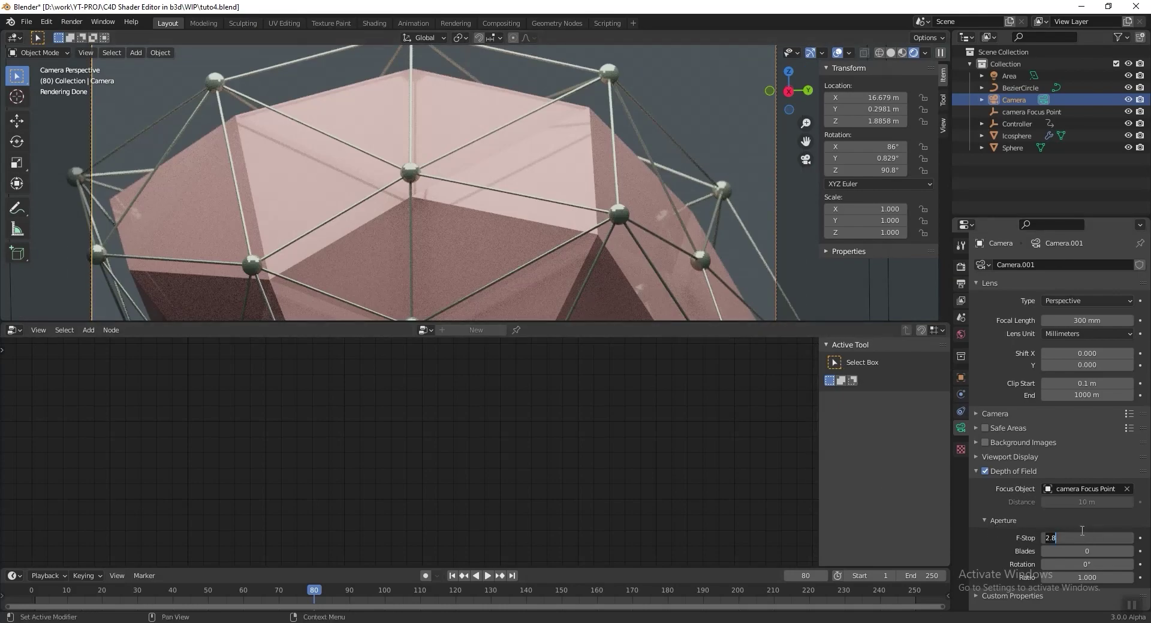
type("1.0")
key("ctrl+s")
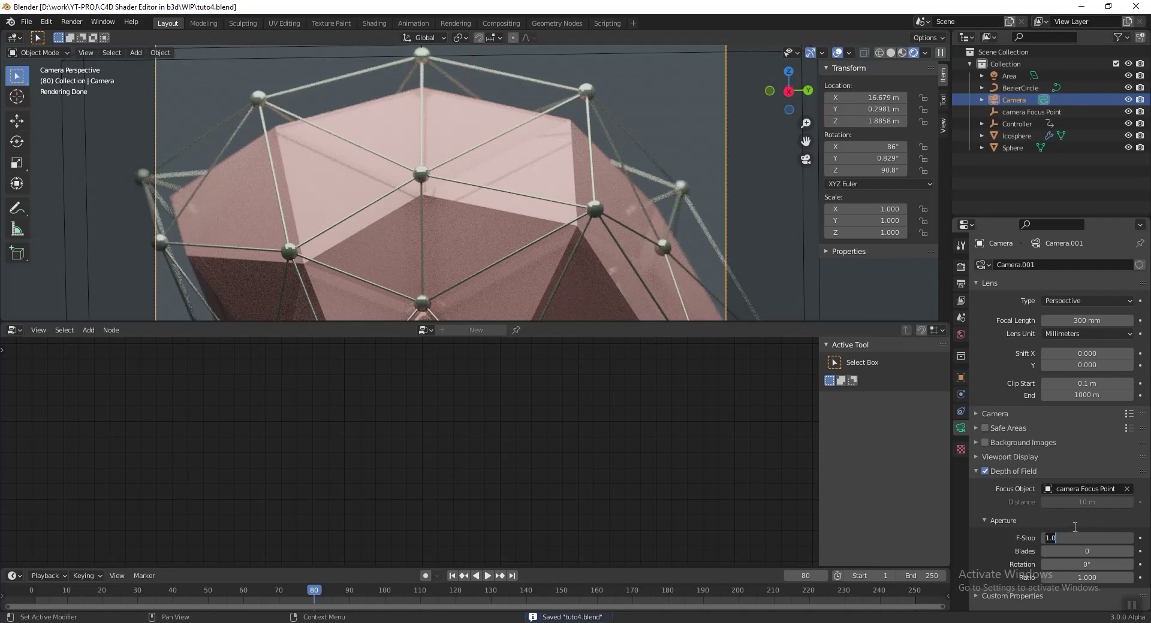
key("Return")
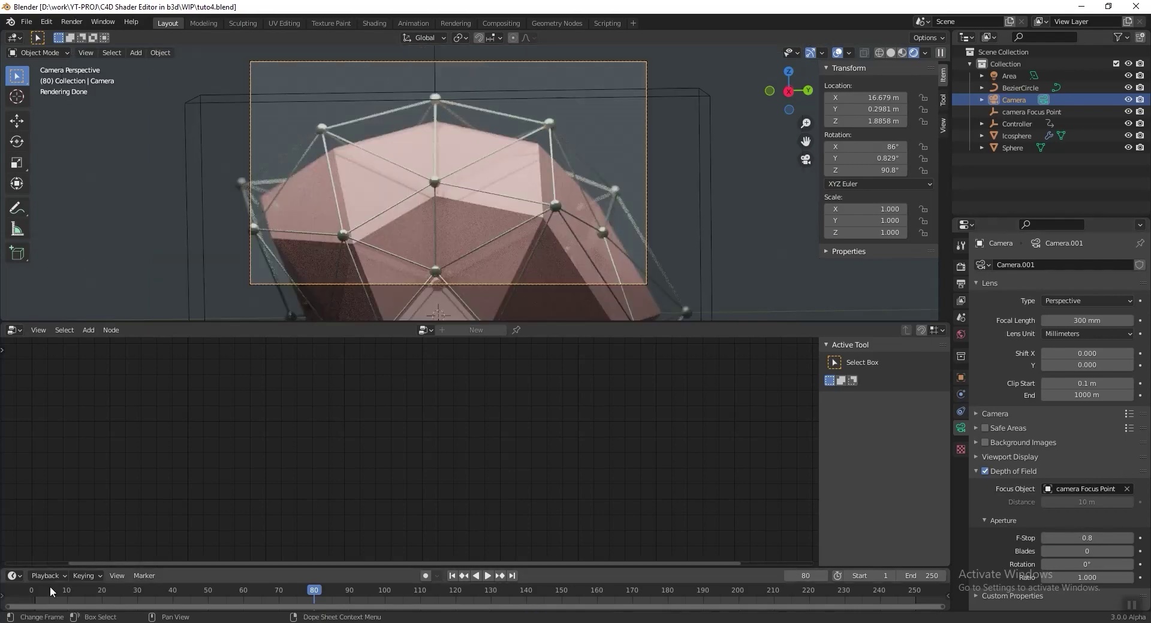